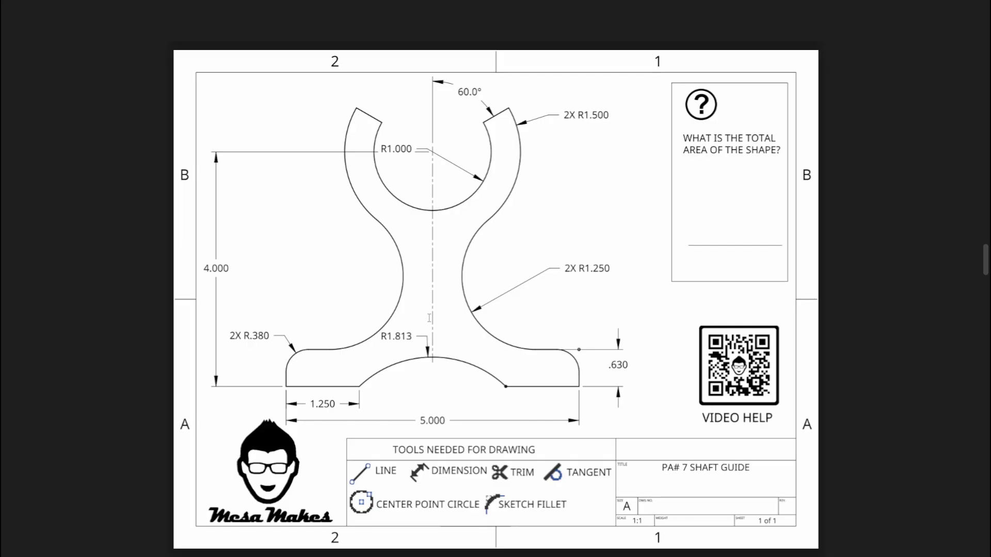
Return from the image viewer to the PA#7 SHAFT GUIDE Part Studio in Onshape
{"action": "key", "text": "alt+Tab"}
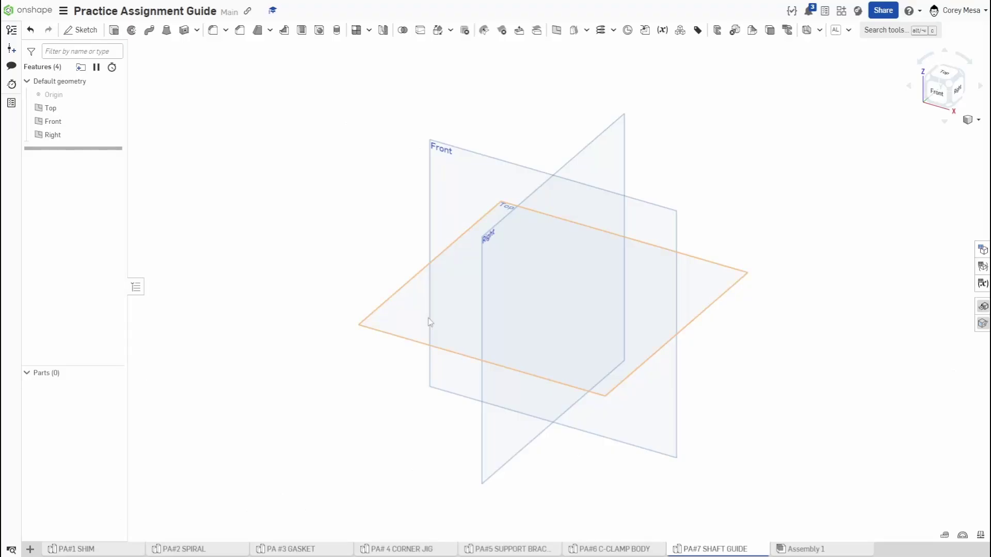
Create Sketch 1 on the Top plane and view it normal to the plane
{"action": "left_click", "coordinate": [456, 292]}
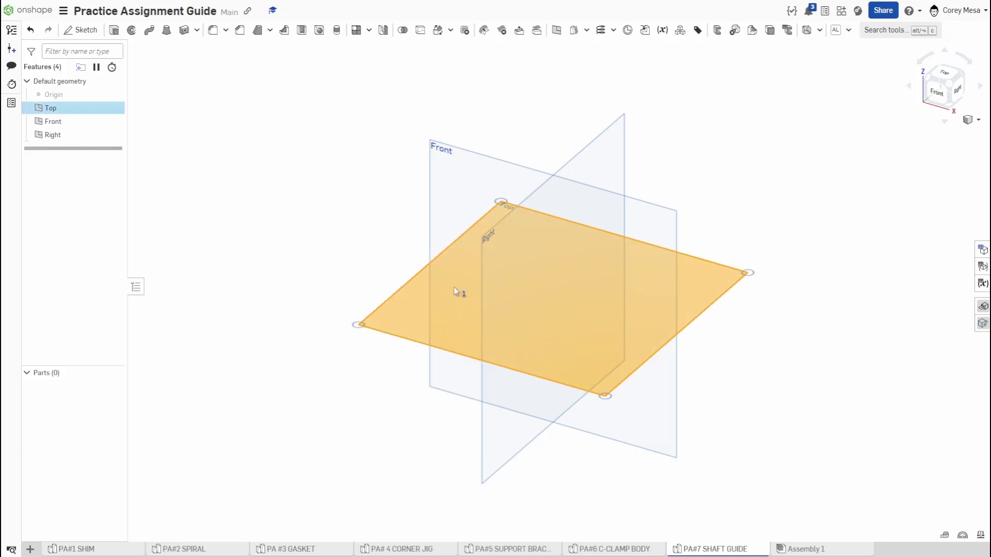
{"action": "key", "text": "shift+s"}
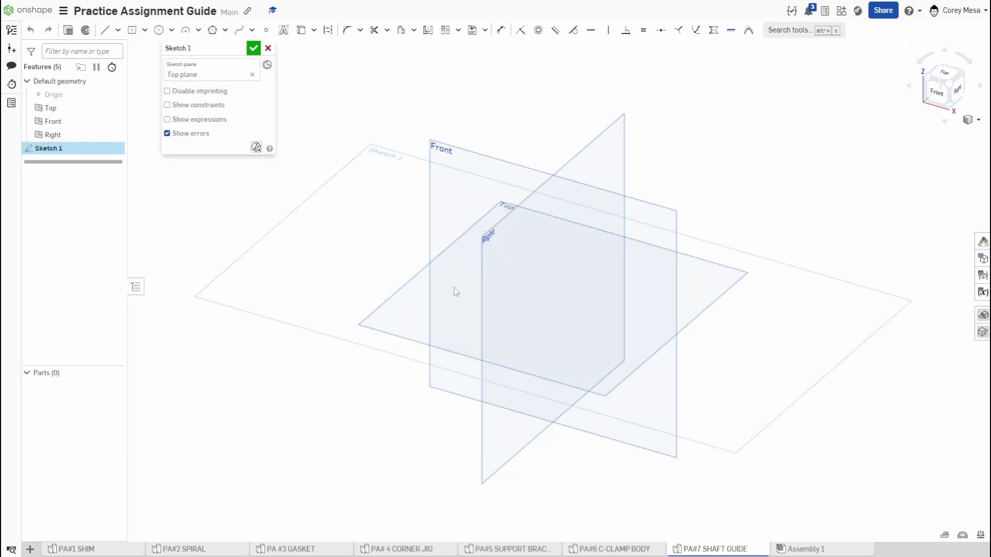
{"action": "key", "text": "n"}
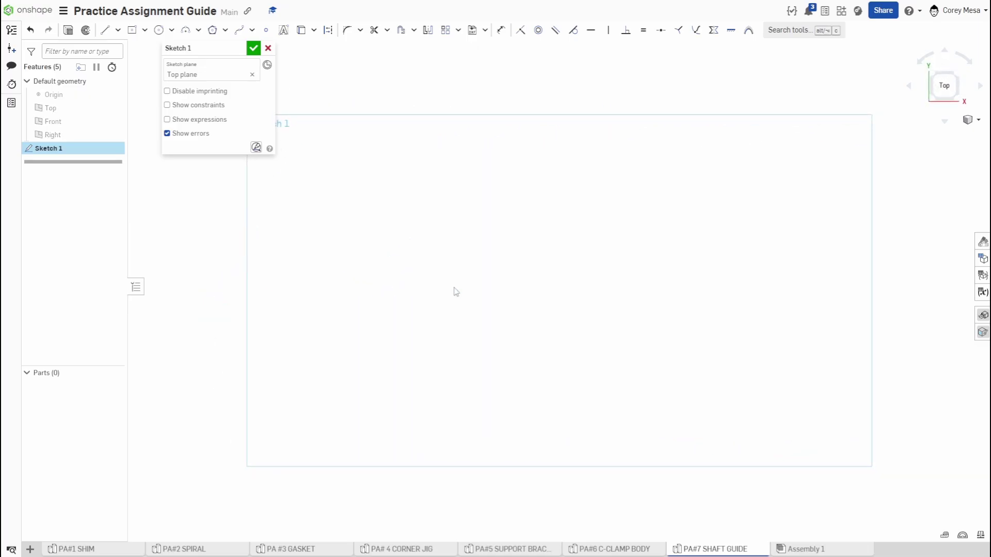
Show the origin in Sketch 1 and check the shaft guide drawing for dimensions
{"action": "left_click", "coordinate": [114, 95]}
{"action": "key", "text": "ctrl+Tab"}
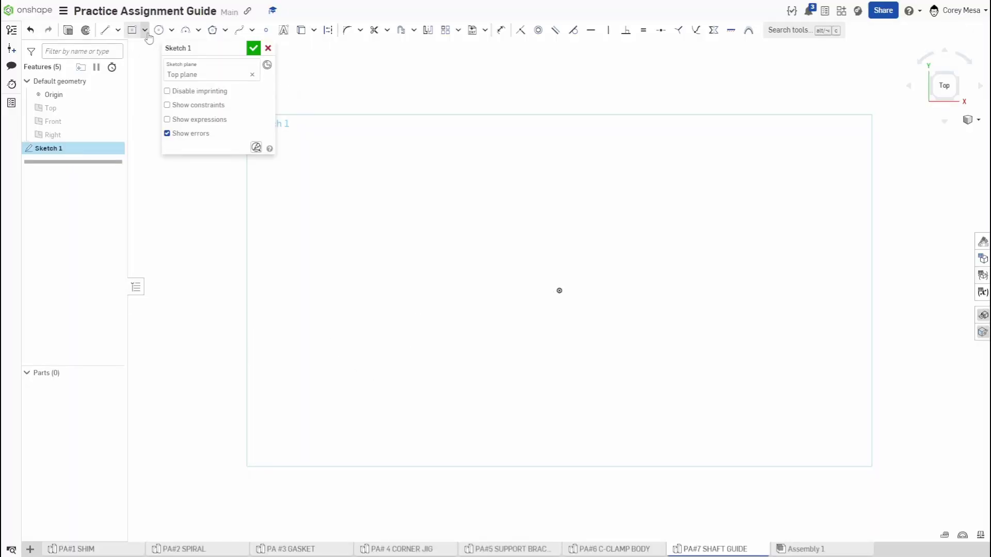
Switch to center-point rectangles, draw a trial rectangle, and delete the misplaced result
{"action": "left_click", "coordinate": [146, 32]}
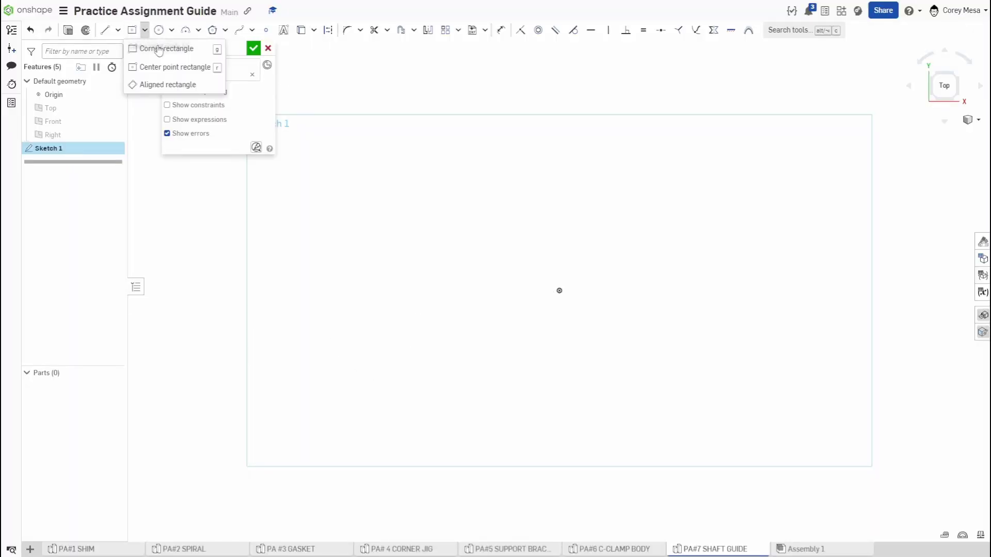
{"action": "left_click", "coordinate": [178, 68]}
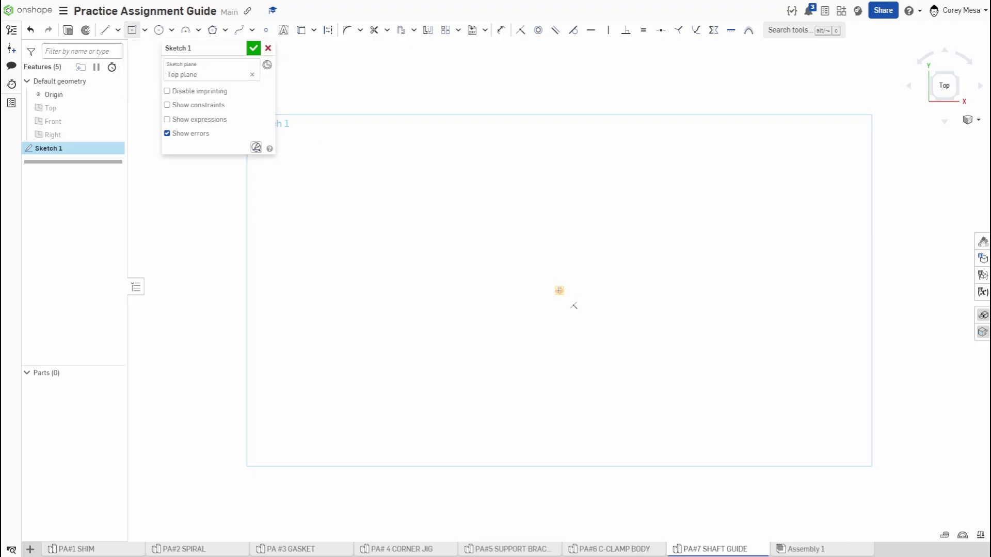
{"action": "left_click", "coordinate": [559, 290]}
{"action": "key", "text": "Escape"}
{"action": "left_click", "coordinate": [560, 254]}
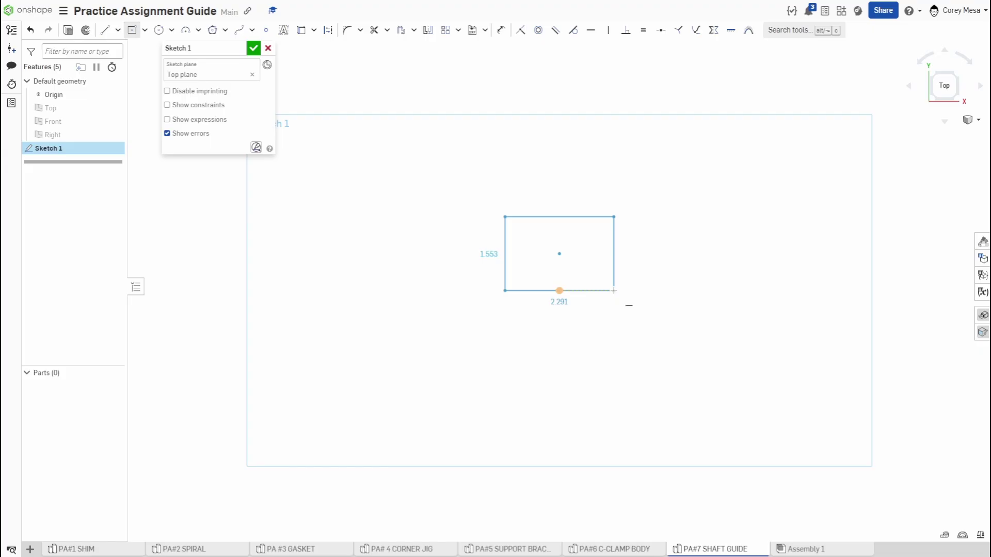
{"action": "left_click", "coordinate": [614, 290]}
{"action": "scroll", "coordinate": [614, 290], "scroll_direction": "up", "scroll_amount": 2}
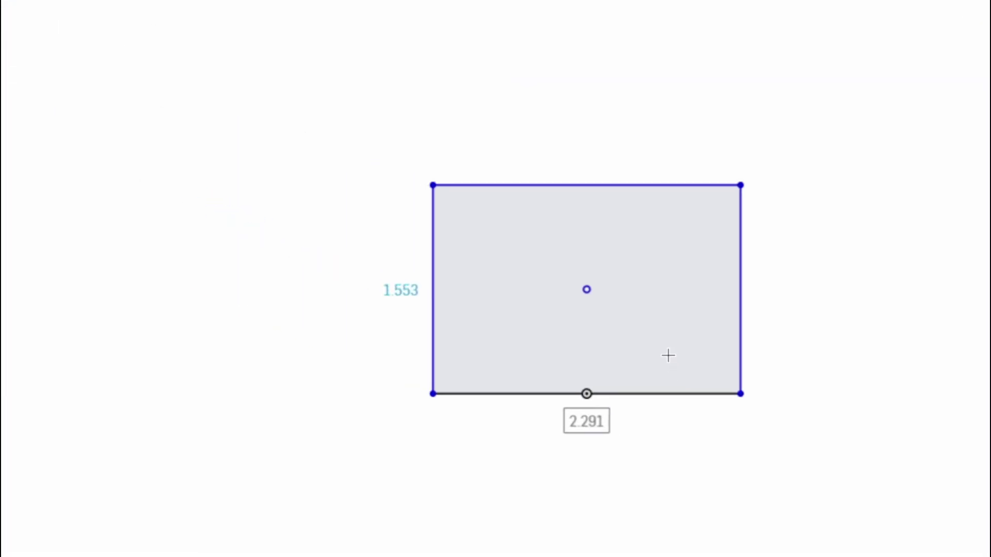
{"action": "key", "text": "Escape"}
{"action": "left_click_drag", "start_coordinate": [858, 82], "coordinate": [188, 497]}
{"action": "key", "text": "Delete"}
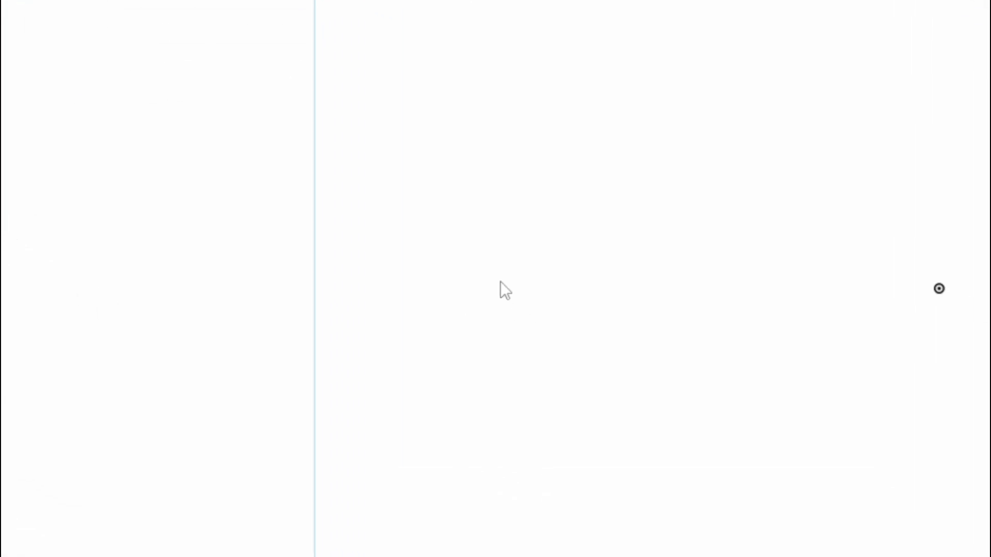
Redraw the center-point rectangle centred above the origin, bottom edge on the origin
{"action": "key", "text": "l"}
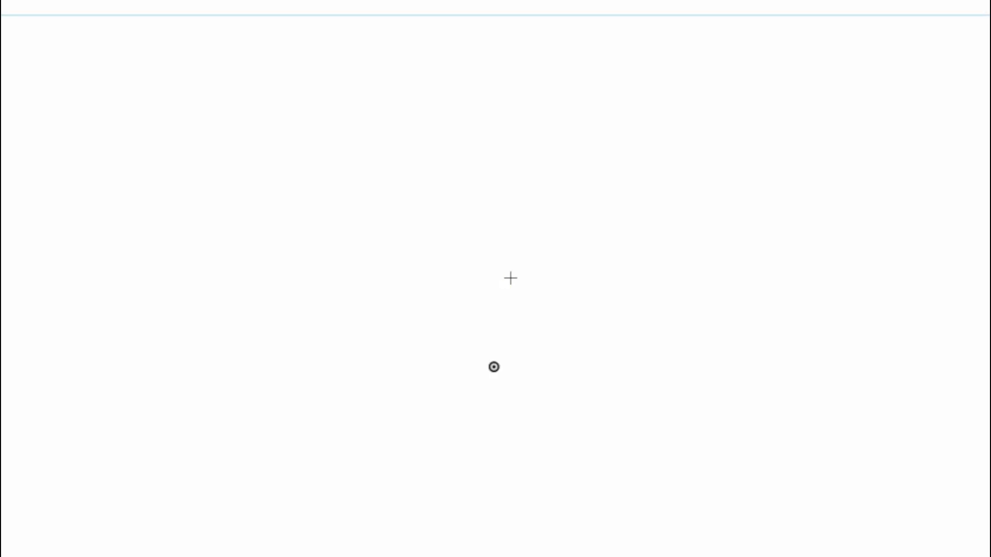
{"action": "left_click", "coordinate": [484, 368]}
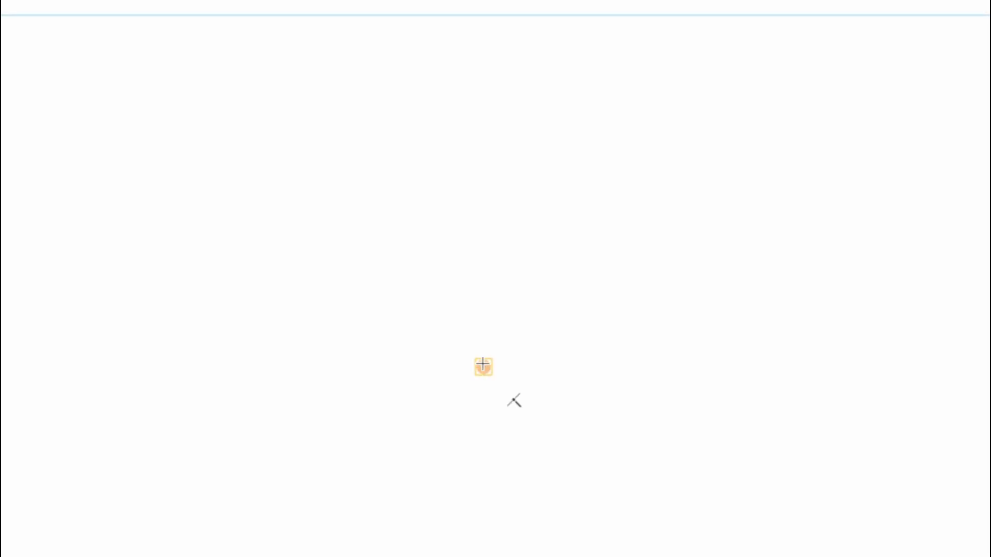
{"action": "left_click", "coordinate": [480, 268]}
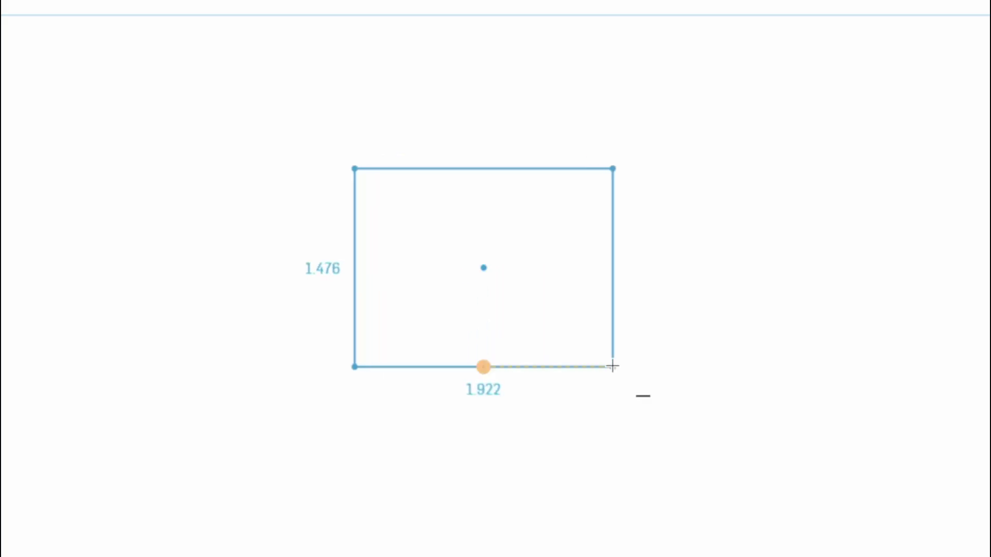
{"action": "left_click", "coordinate": [613, 367]}
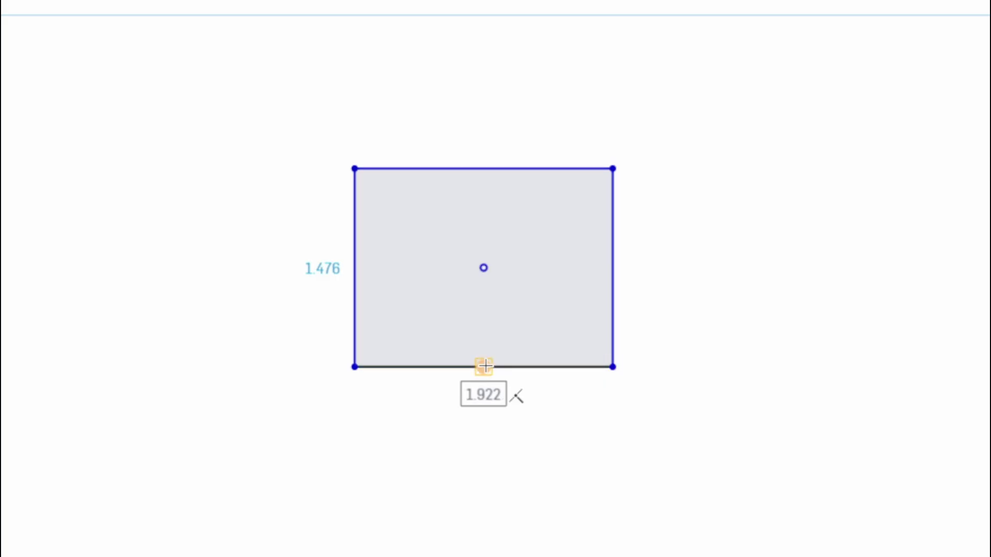
Enter width 5 and height .63 for the origin-anchored base rectangle
{"action": "key", "text": "BackSpace"}
{"action": "type", "text": "5"}
{"action": "key", "text": "Tab"}
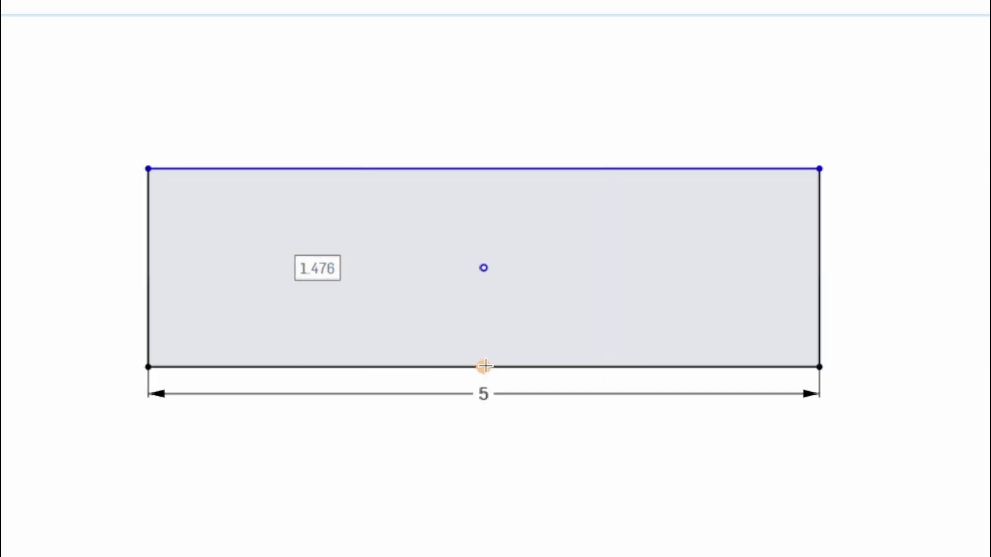
{"action": "type", "text": ".63"}
{"action": "key", "text": "Return"}
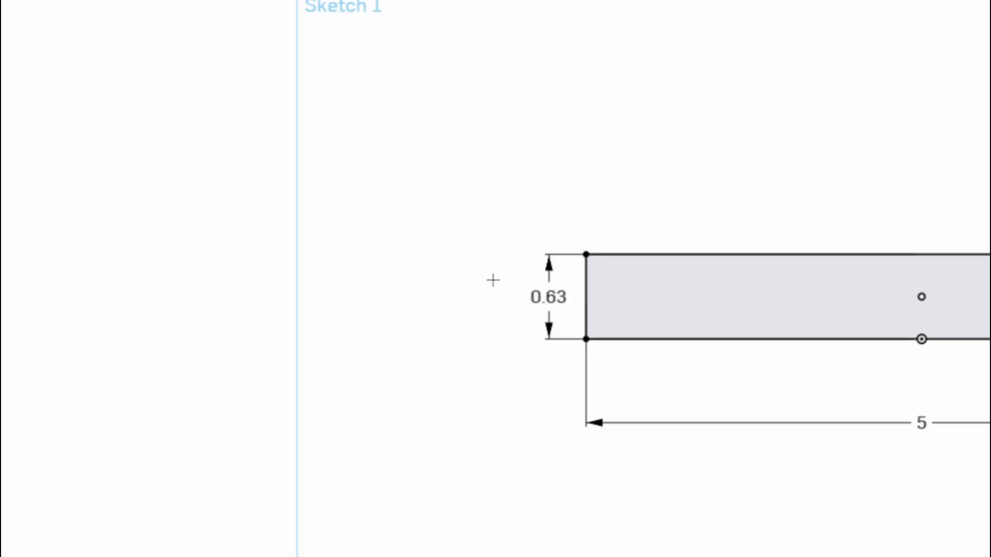
{"action": "mouse_move", "coordinate": [854, 381]}
{"action": "middle_mouse_down"}
{"action": "mouse_move", "coordinate": [504, 281]}
{"action": "mouse_move", "coordinate": [500, 321]}
{"action": "mouse_move", "coordinate": [543, 378]}
{"action": "mouse_move", "coordinate": [518, 385]}
{"action": "mouse_move", "coordinate": [506, 457]}
{"action": "middle_mouse_up"}
{"action": "scroll", "coordinate": [502, 280], "scroll_direction": "down", "scroll_amount": 3}
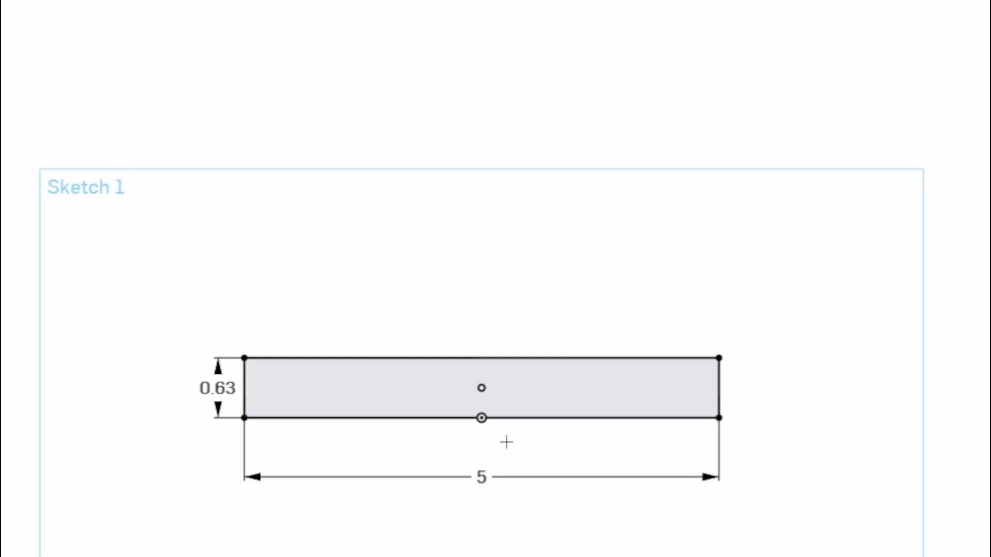
Draw a vertical construction line of length 4 up from the bottom edge's midpoint
{"action": "left_click", "coordinate": [481, 418]}
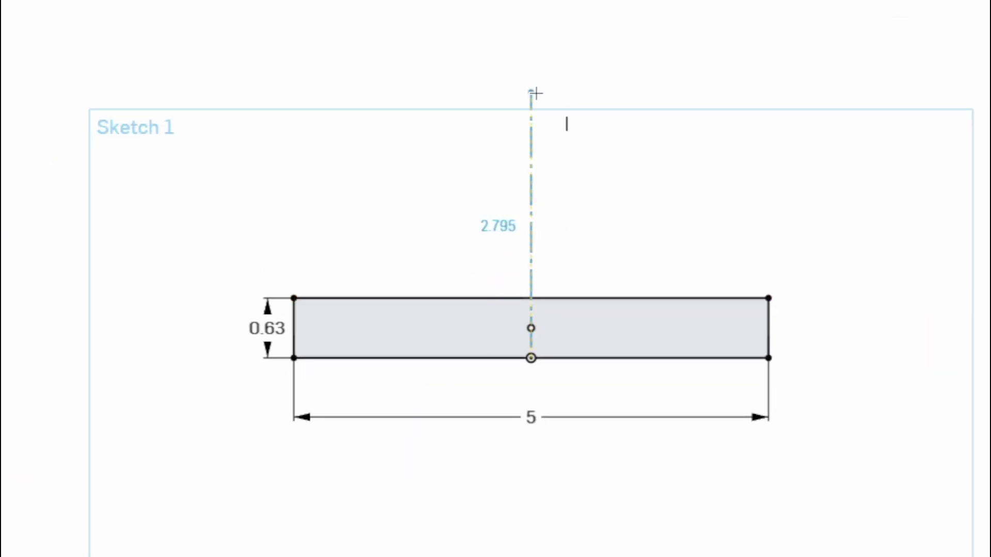
{"action": "scroll", "coordinate": [529, 95], "scroll_direction": "down", "scroll_amount": 2}
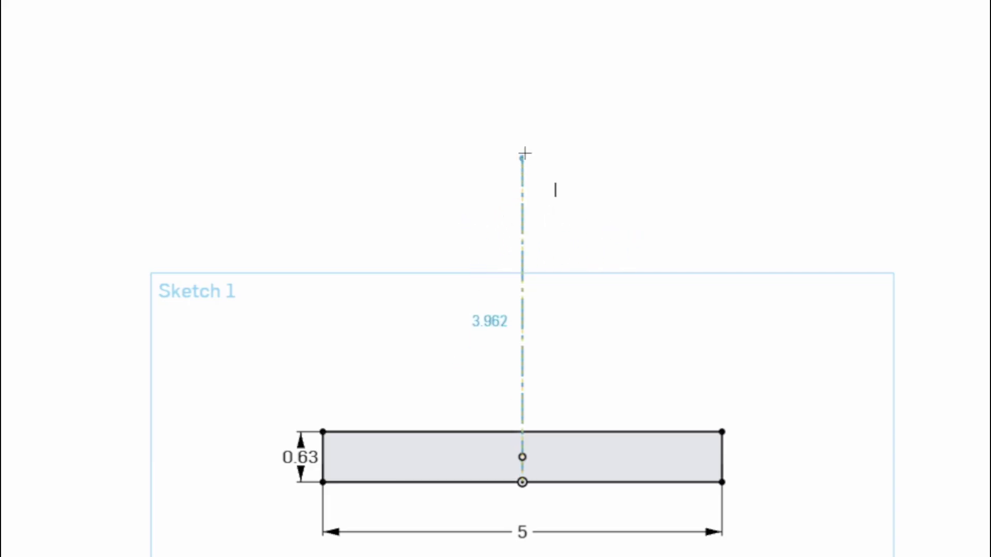
{"action": "left_click", "coordinate": [522, 145]}
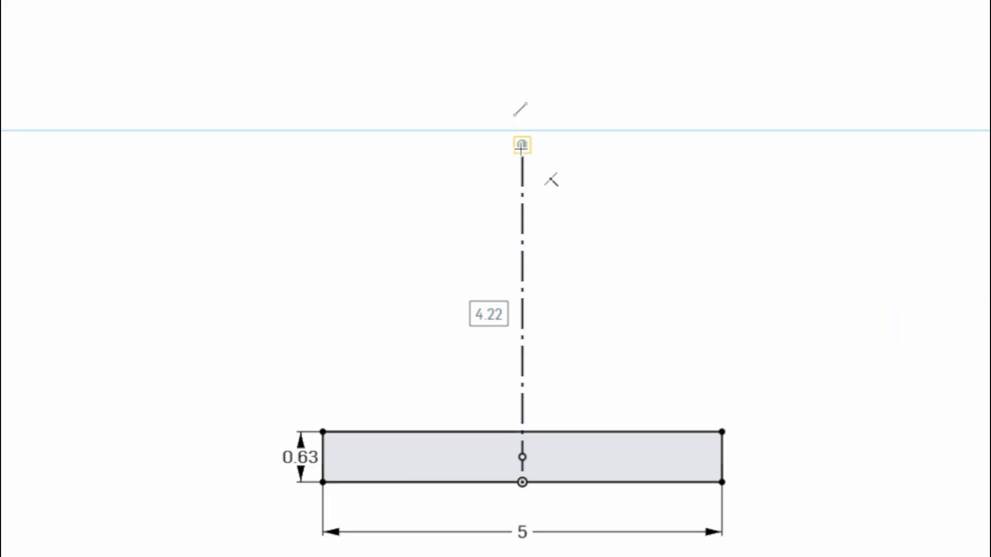
{"action": "type", "text": "4"}
{"action": "key", "text": "Return"}
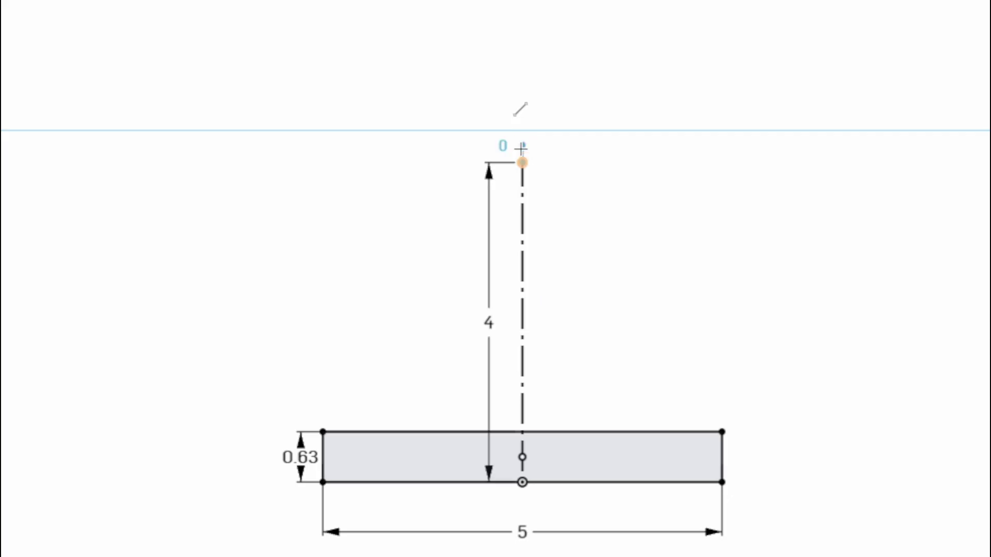
{"action": "key", "text": "Escape"}
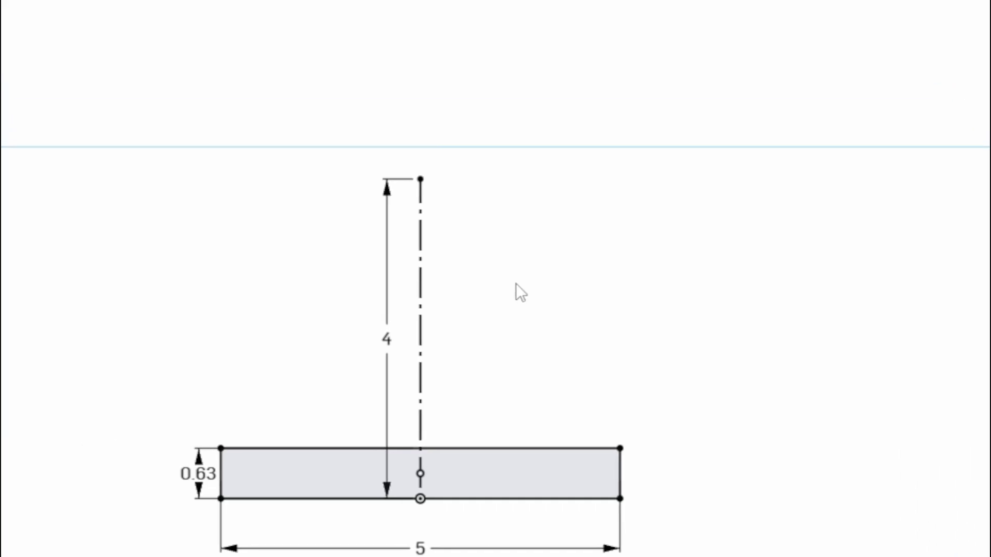
Draw a circle on the centreline's top endpoint and dimension its diameter to 1
{"action": "key", "text": "c"}
{"action": "left_click", "coordinate": [420, 180]}
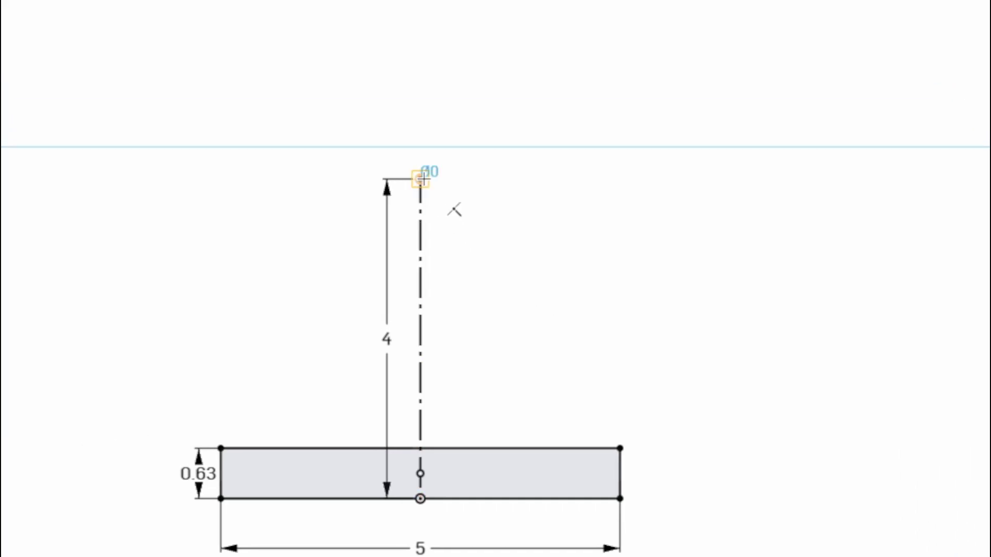
{"action": "left_click", "coordinate": [487, 203]}
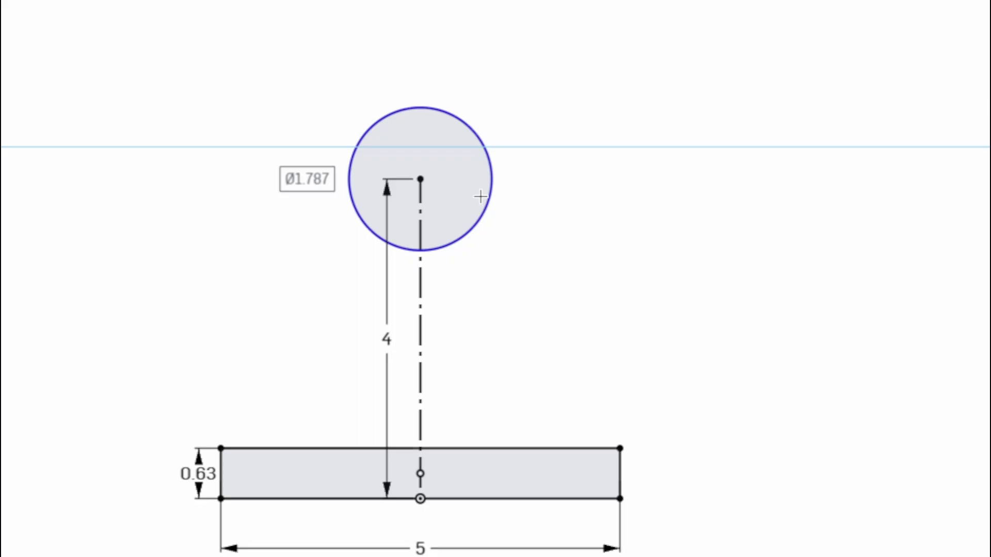
{"action": "left_click", "coordinate": [480, 196]}
{"action": "type", "text": "1"}
{"action": "key", "text": "Return"}
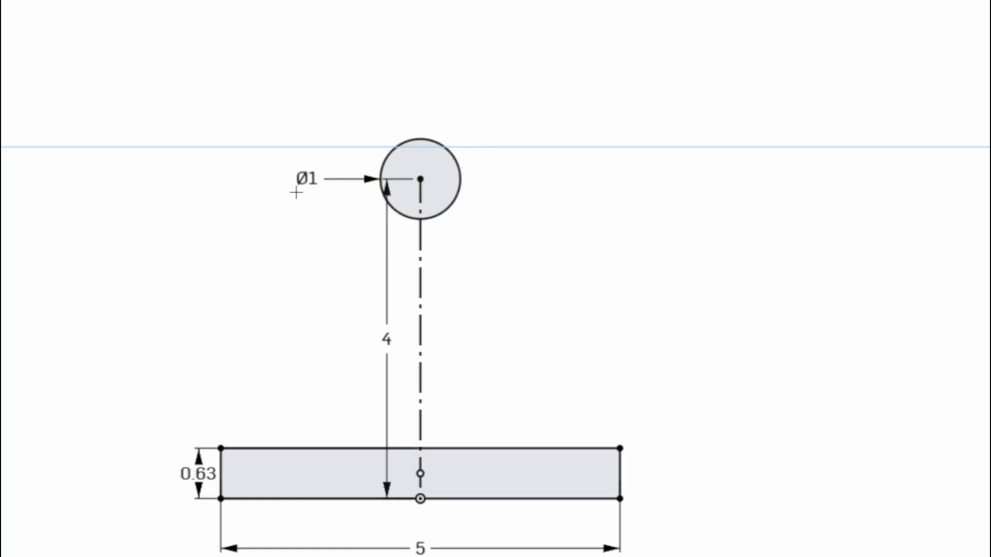
{"action": "double_click", "coordinate": [313, 172]}
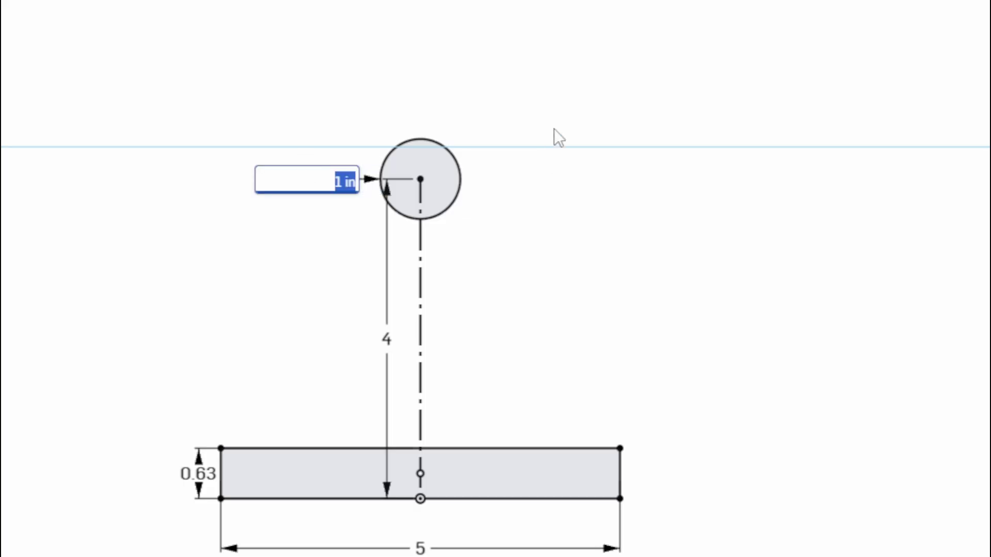
Change the circle's diameter from the 1*2 expression to a plain 2, then view the shaft guide PDF
{"action": "type", "text": "1*2"}
{"action": "key", "text": "Return"}
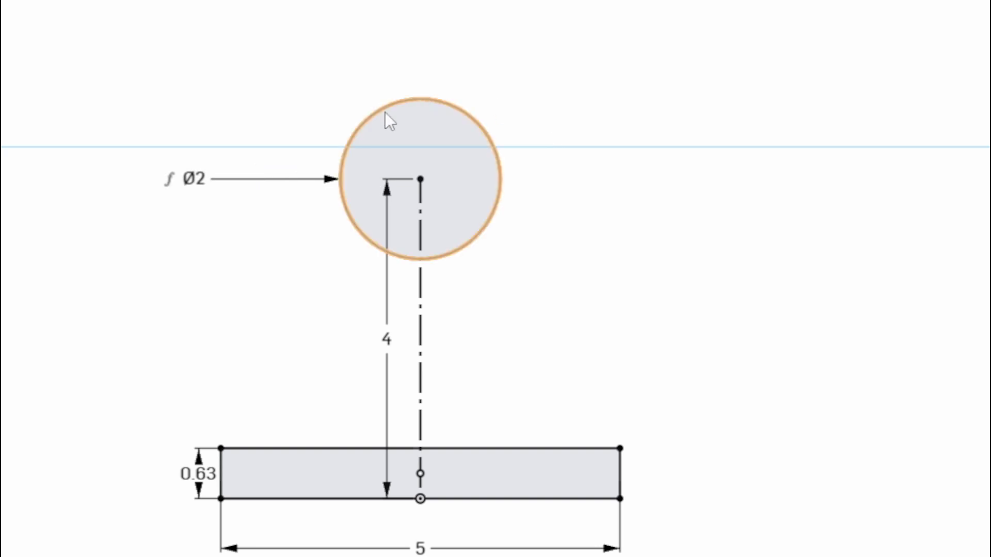
{"action": "mouse_move", "coordinate": [171, 182]}
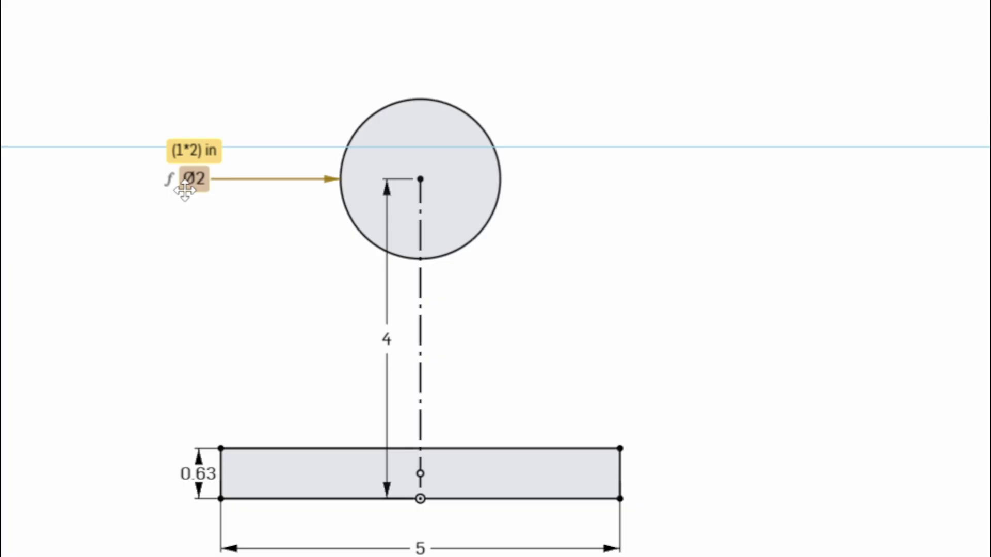
{"action": "double_click", "coordinate": [189, 178]}
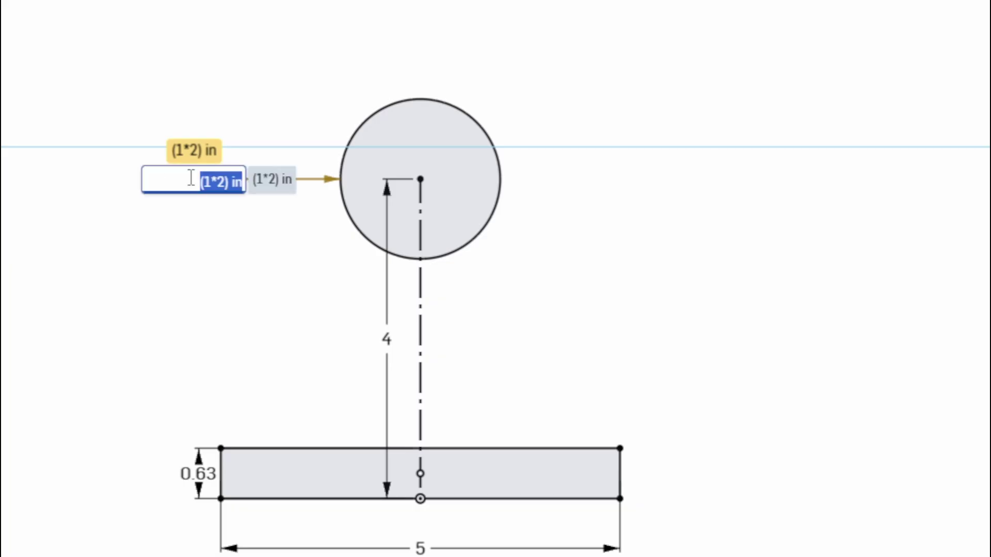
{"action": "type", "text": "2"}
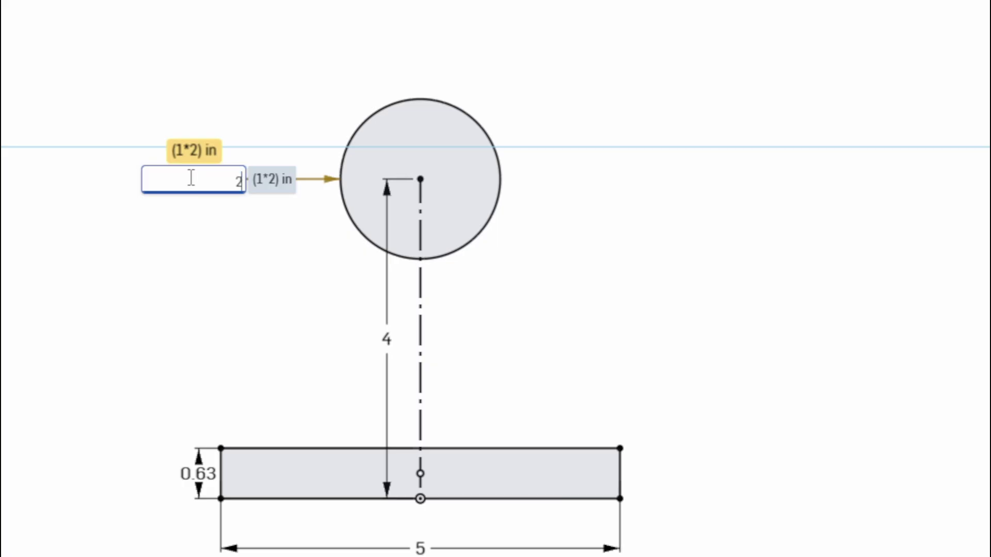
{"action": "key", "text": "Return"}
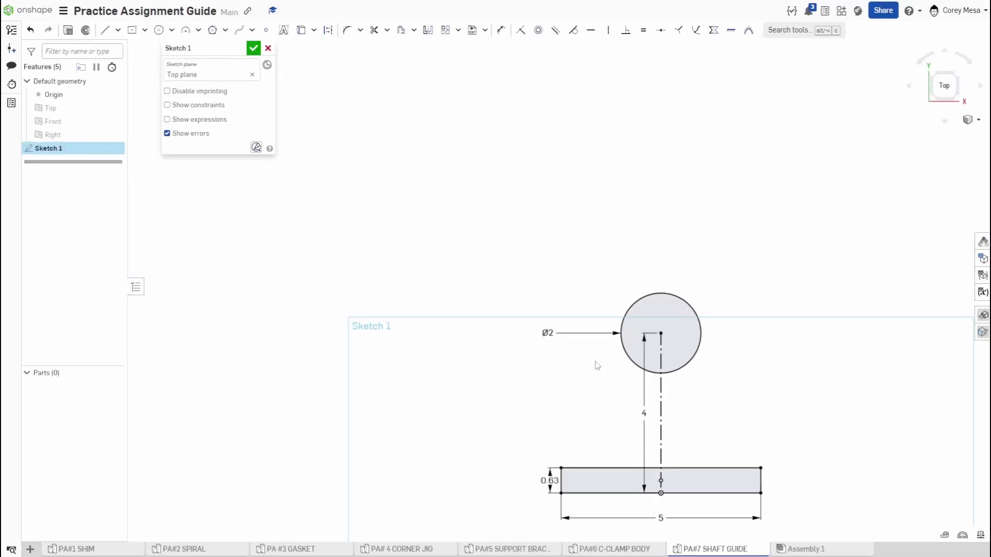
{"action": "key", "text": "ctrl+Tab"}
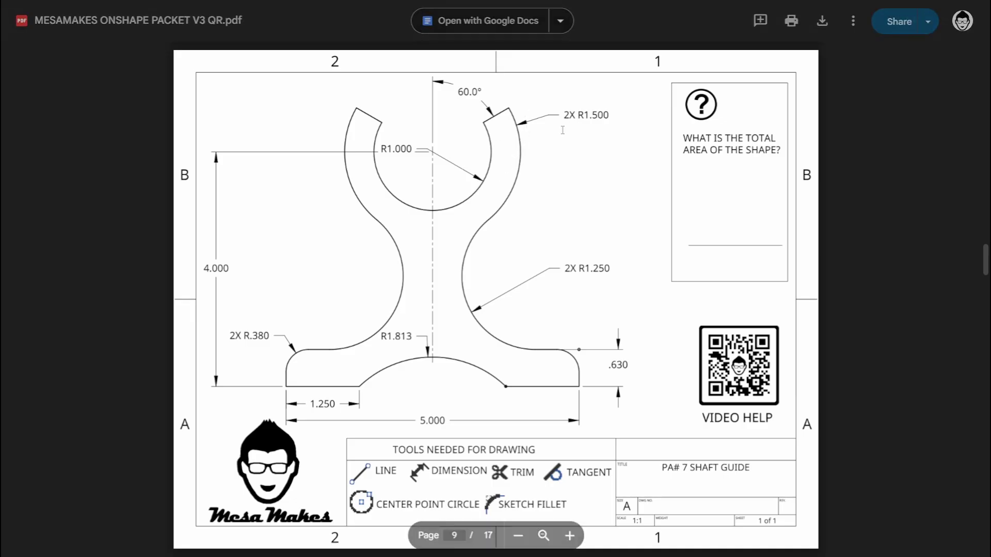
Switch from the PA#7 Shaft Guide PDF back to the Onshape sketch
{"action": "key", "text": "alt+Tab"}
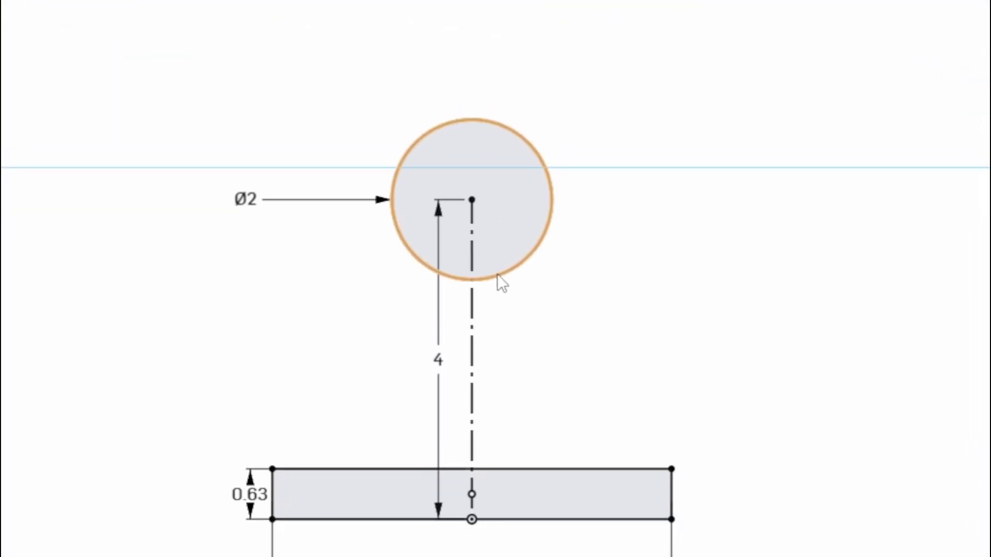
Add a circle concentric with the Ø2 circle, diameter entered as 1.5*2 for Ø3
{"action": "key", "text": "l"}
{"action": "key", "text": "c"}
{"action": "left_click", "coordinate": [471, 202]}
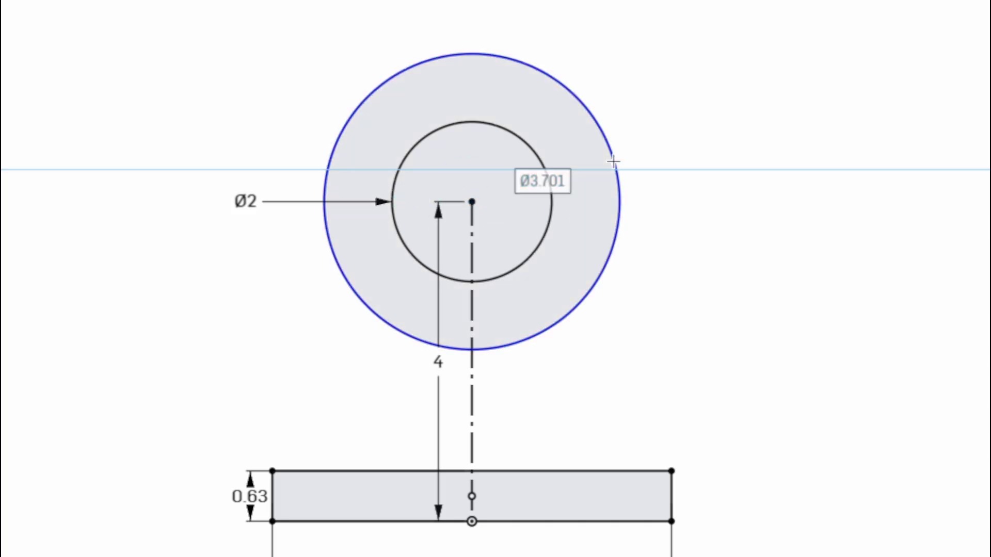
{"action": "type", "text": "1.5*2"}
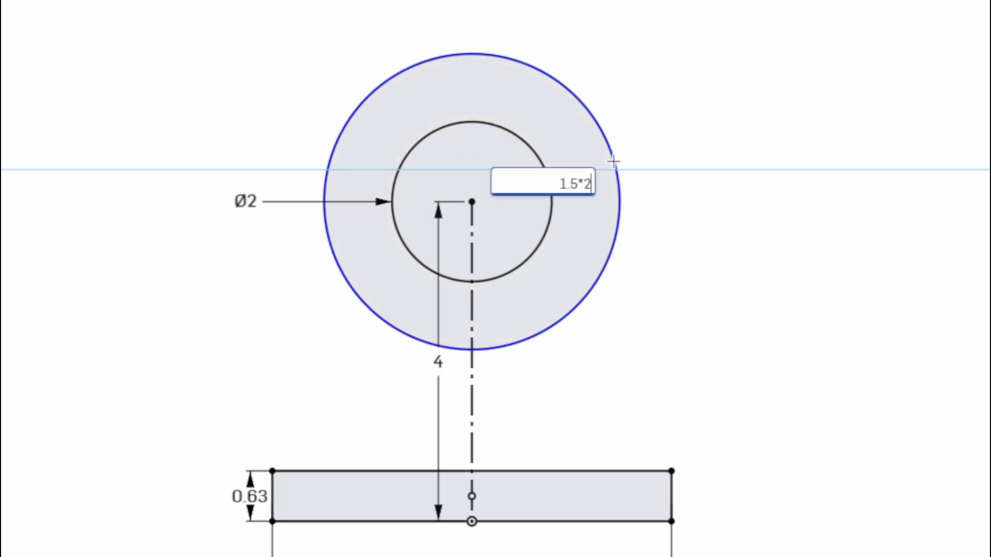
{"action": "key", "text": "Return"}
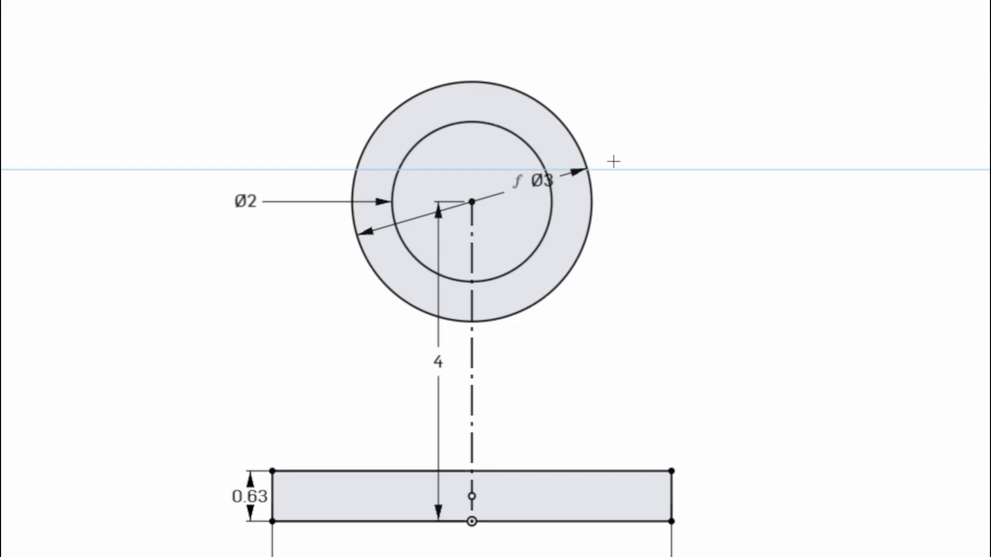
{"action": "key", "text": "Escape"}
{"action": "middle_click_drag", "start_coordinate": [649, 312], "coordinate": [649, 219]}
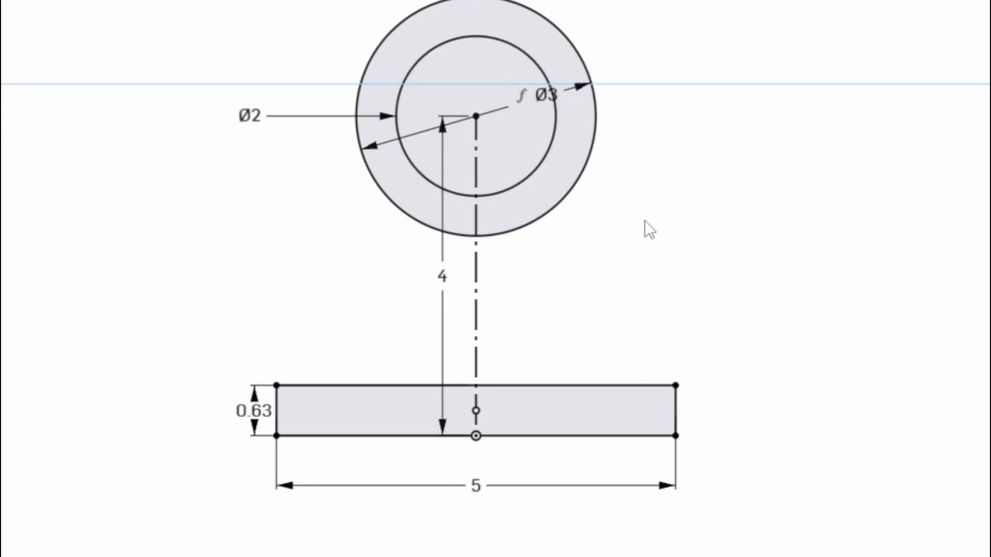
Round the base's top-left and top-right corners with 0.375 sketch fillets
{"action": "key", "text": "d"}
{"action": "left_click", "coordinate": [278, 384]}
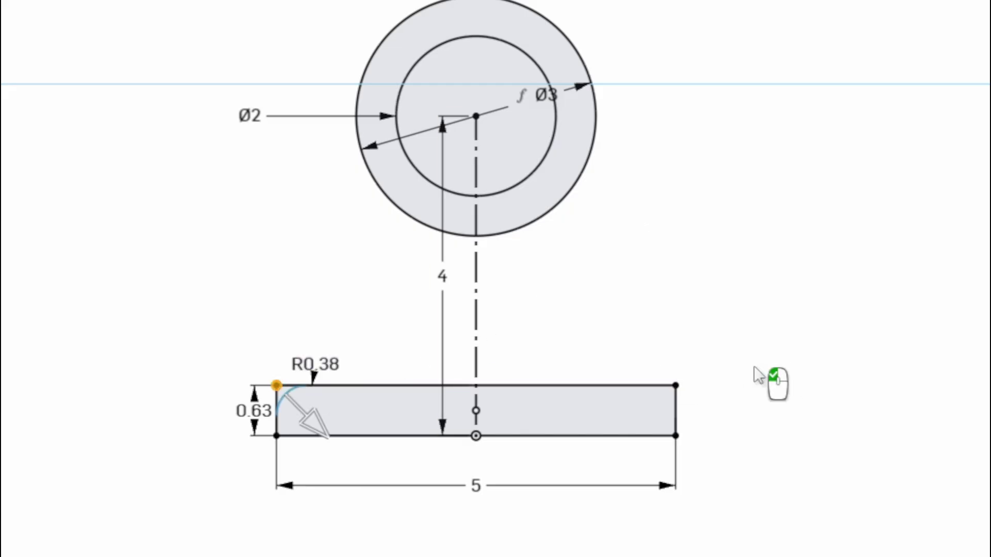
{"action": "left_click", "coordinate": [675, 386]}
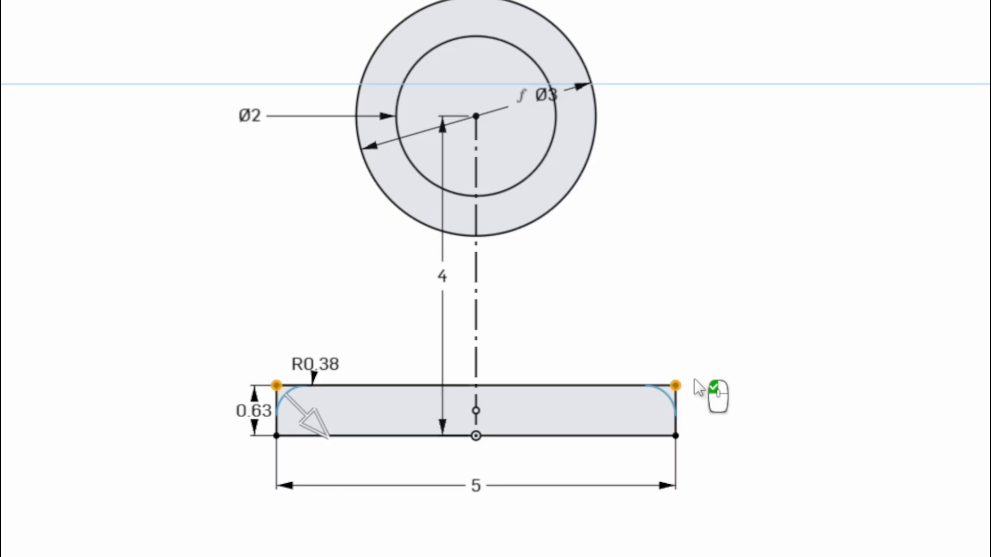
{"action": "double_click", "coordinate": [327, 359]}
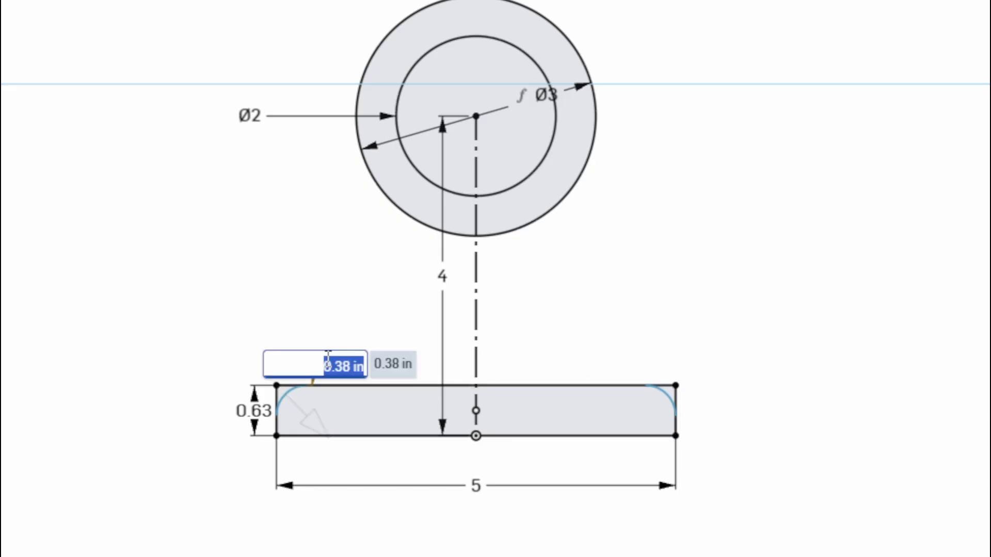
{"action": "type", "text": ".375"}
{"action": "key", "text": "Return"}
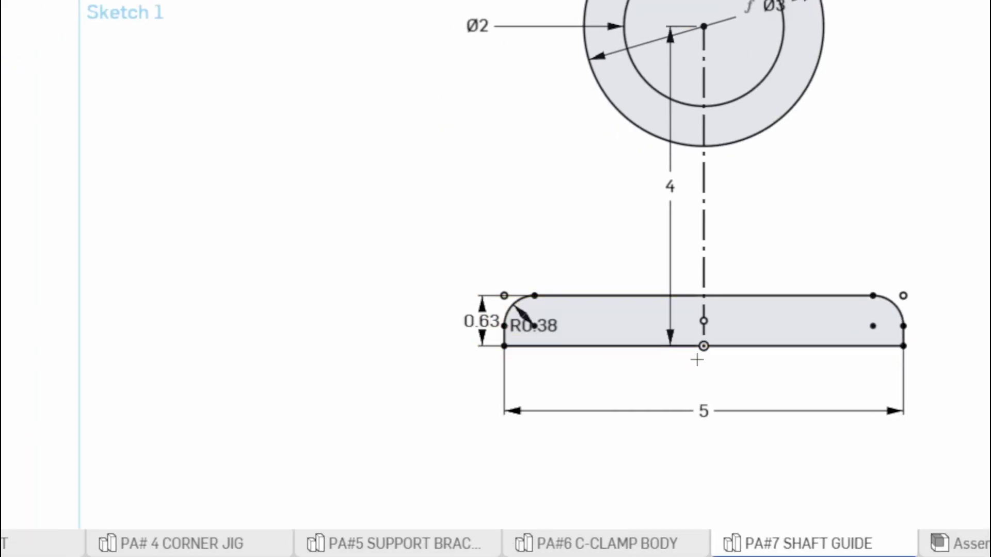
{"action": "middle_click_drag", "start_coordinate": [717, 365], "coordinate": [566, 417]}
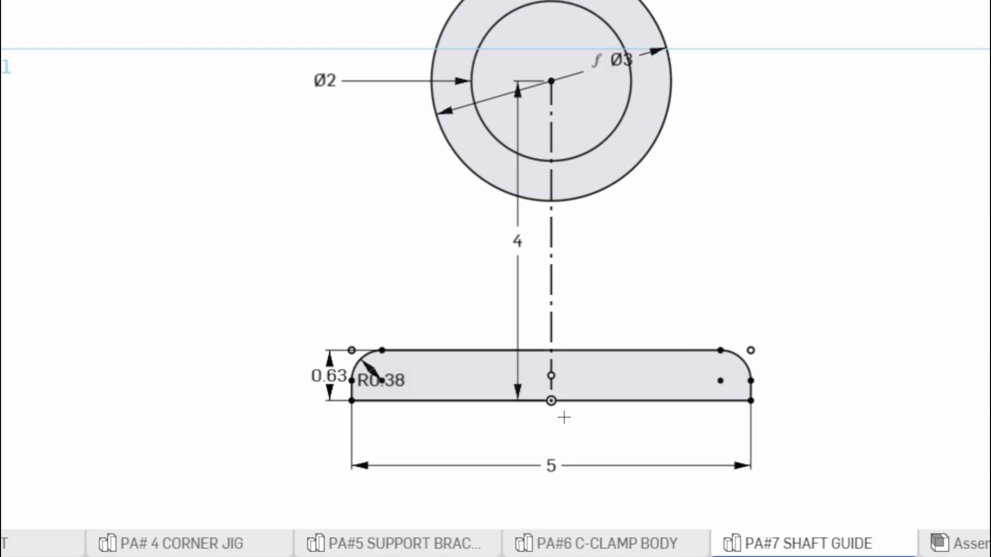
{"action": "mouse_move", "coordinate": [516, 413]}
{"action": "middle_mouse_down"}
{"action": "mouse_move", "coordinate": [602, 405]}
{"action": "mouse_move", "coordinate": [582, 391]}
{"action": "middle_mouse_up"}
{"action": "scroll", "coordinate": [567, 392], "scroll_direction": "up", "scroll_amount": 3}
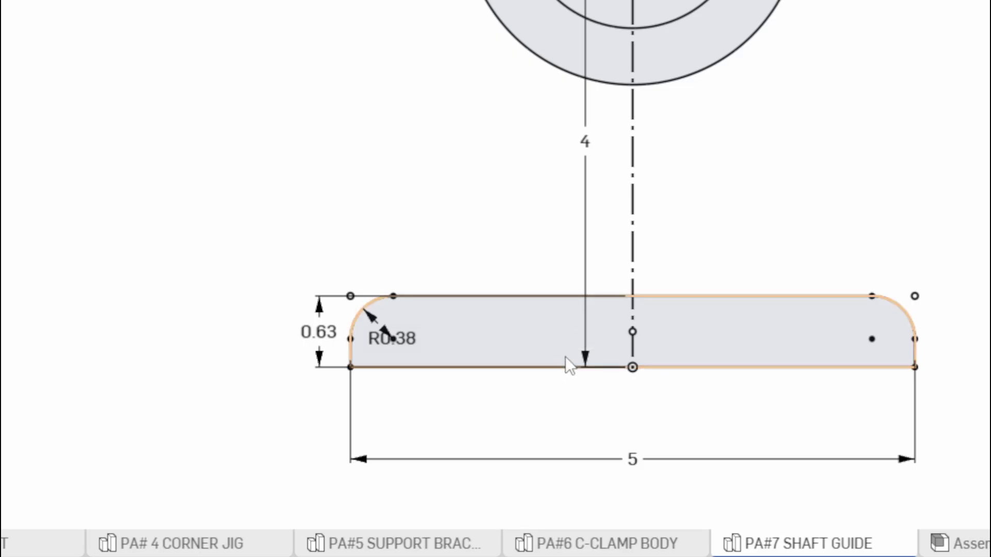
Delete the base's bottom line
{"action": "left_click", "coordinate": [504, 367]}
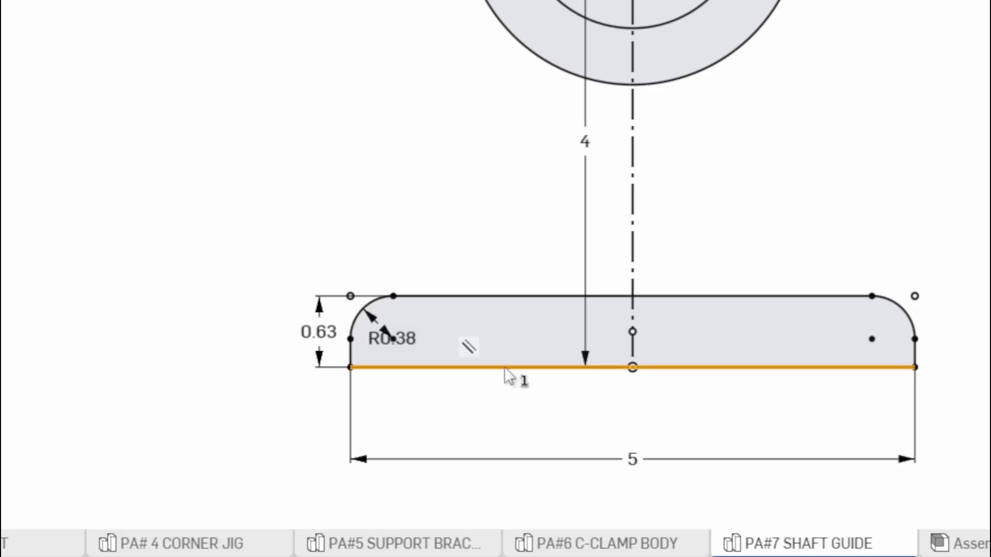
{"action": "left_click", "coordinate": [500, 385]}
{"action": "key", "text": "Delete"}
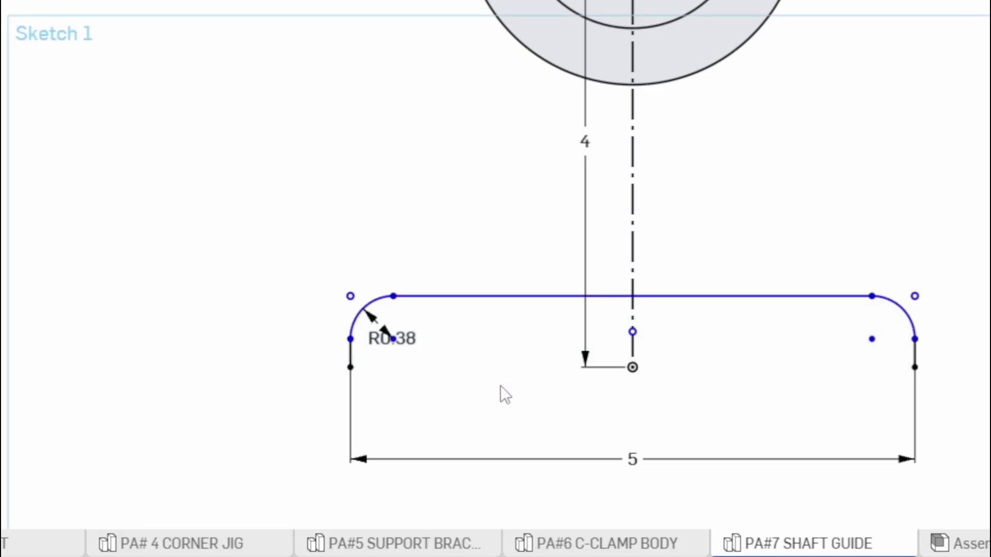
Draw a 1.25-long line rightward from the base's lower-left corner
{"action": "key", "text": "l"}
{"action": "left_click", "coordinate": [351, 367]}
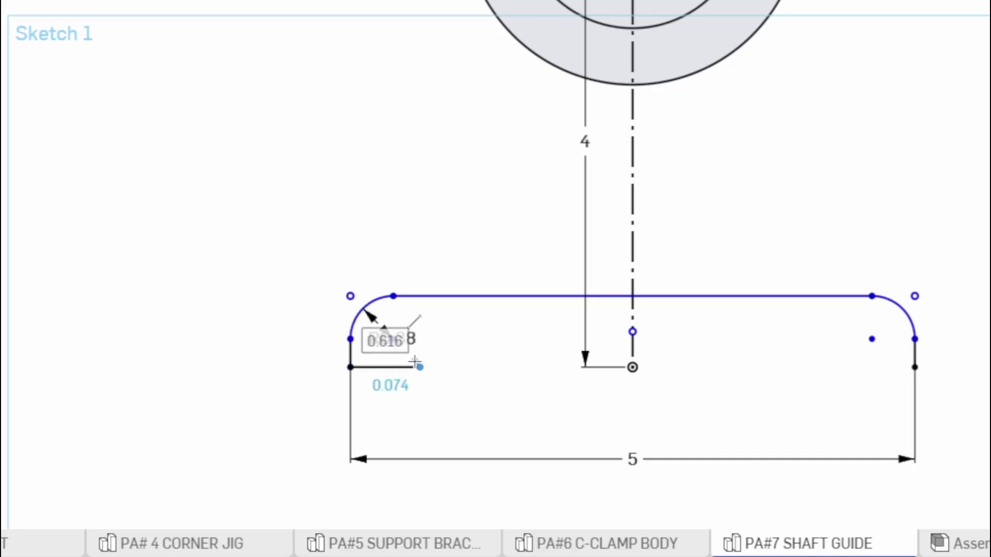
{"action": "type", "text": "1.25"}
{"action": "key", "text": "Return"}
{"action": "key", "text": "Escape"}
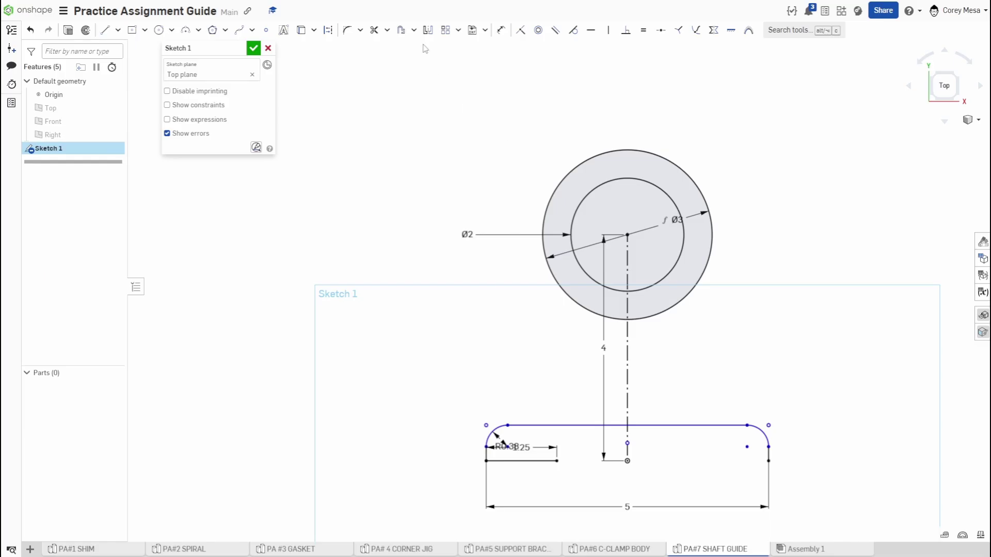
Mirror the 1.25 bottom-left line across the vertical centerline to the base's right side
{"action": "left_click", "coordinate": [427, 32]}
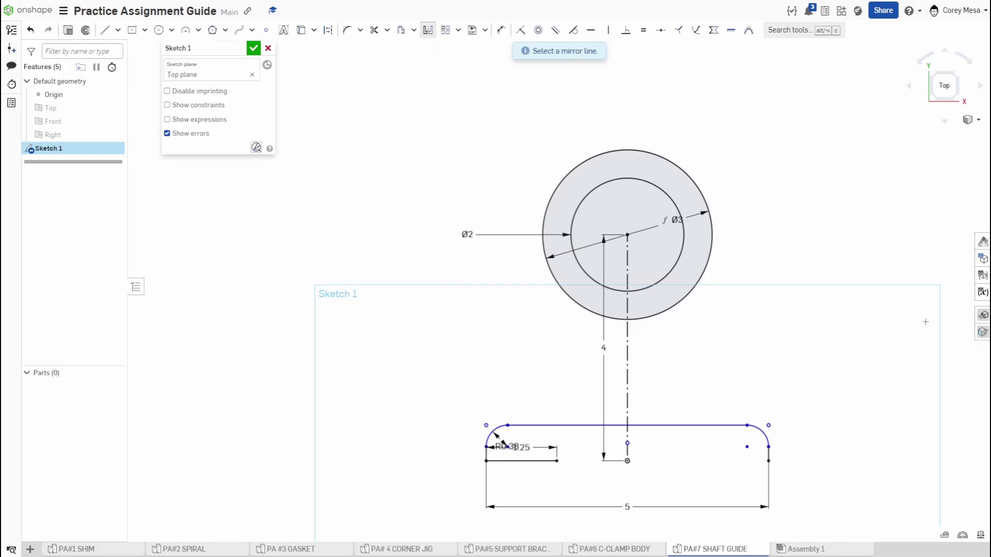
{"action": "left_click", "coordinate": [628, 375]}
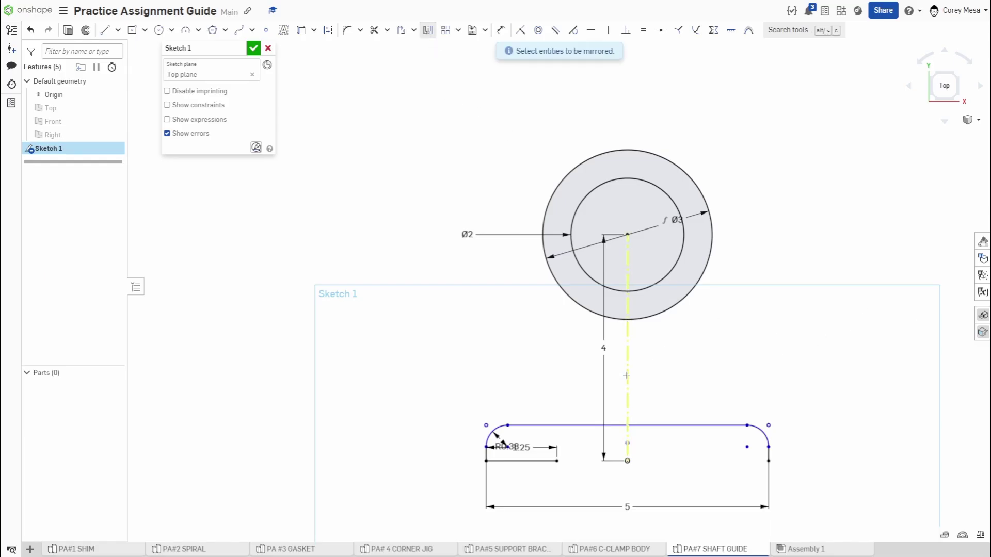
{"action": "left_click", "coordinate": [540, 461]}
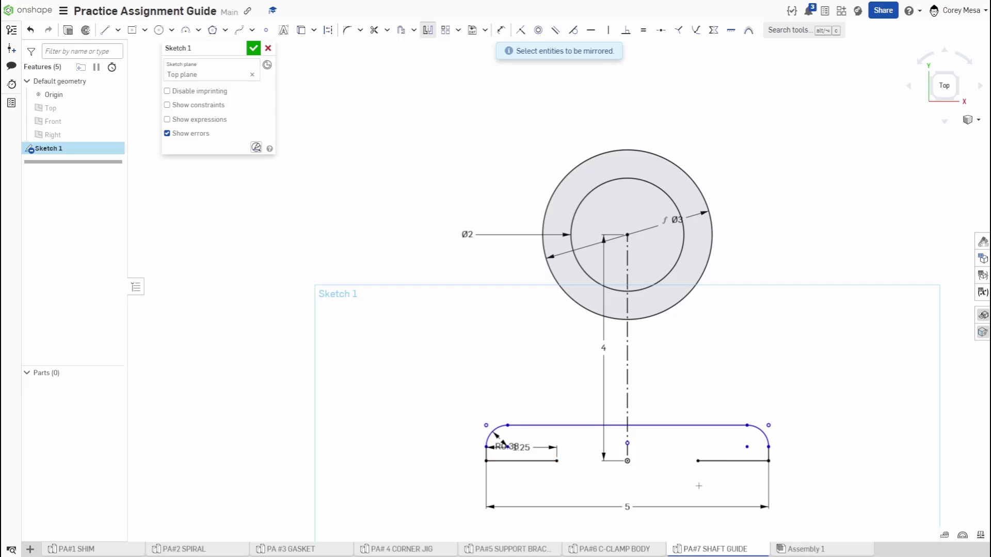
{"action": "scroll", "coordinate": [699, 485], "scroll_direction": "up", "scroll_amount": 3}
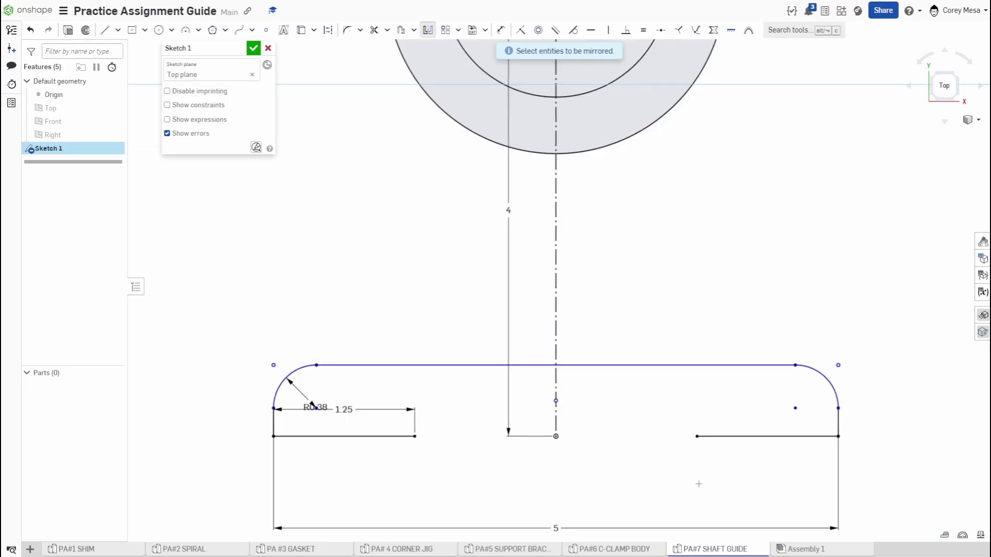
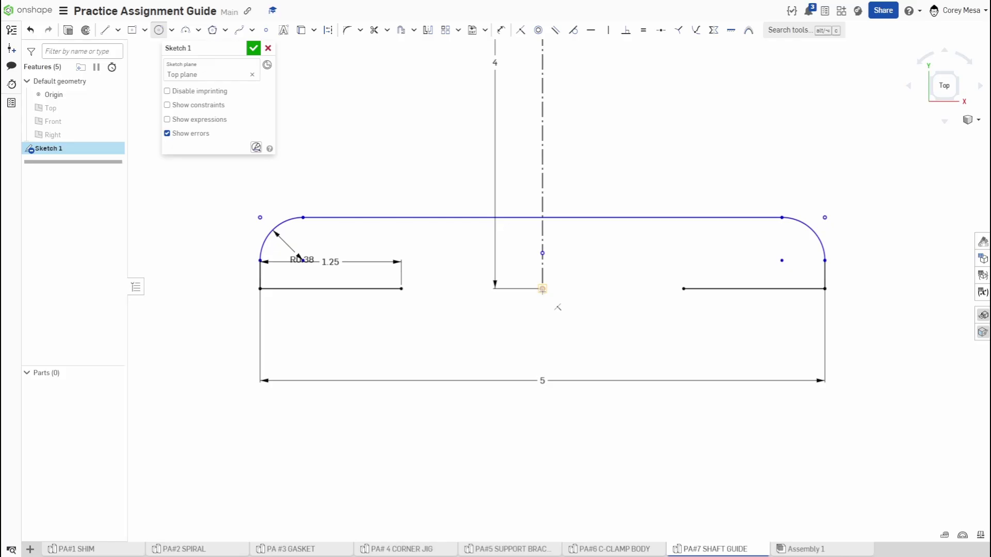
Draw a circle just below the origin through the ledge endpoint, with diameter 1.813*2 (Ø3.626)
{"action": "left_click", "coordinate": [542, 289]}
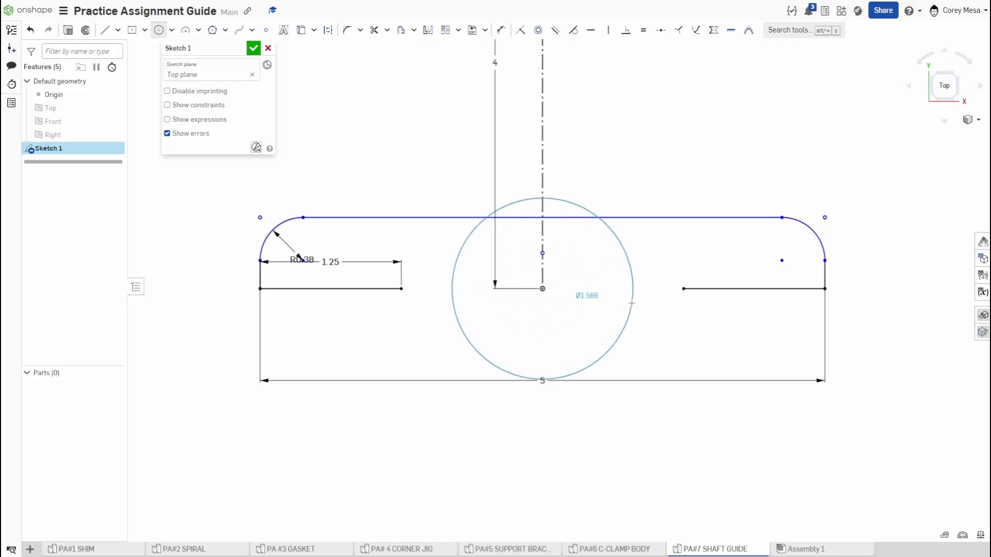
{"action": "left_click", "coordinate": [683, 288]}
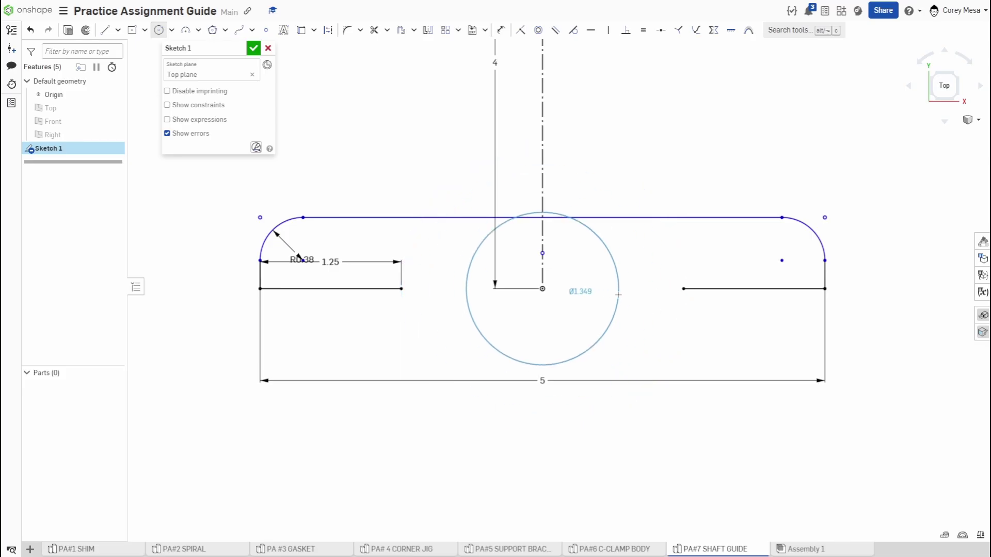
{"action": "key", "text": "Escape"}
{"action": "key", "text": "c"}
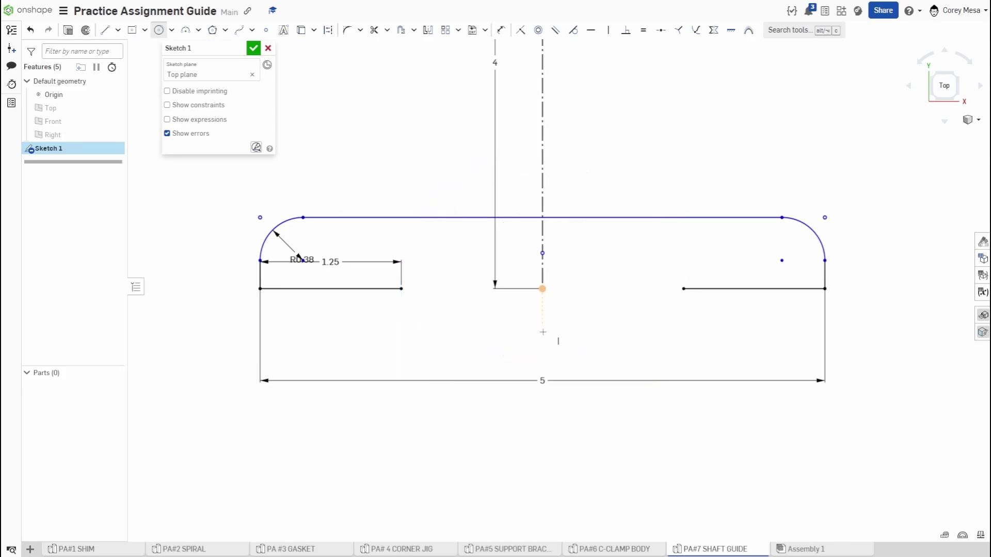
{"action": "left_click", "coordinate": [542, 361]}
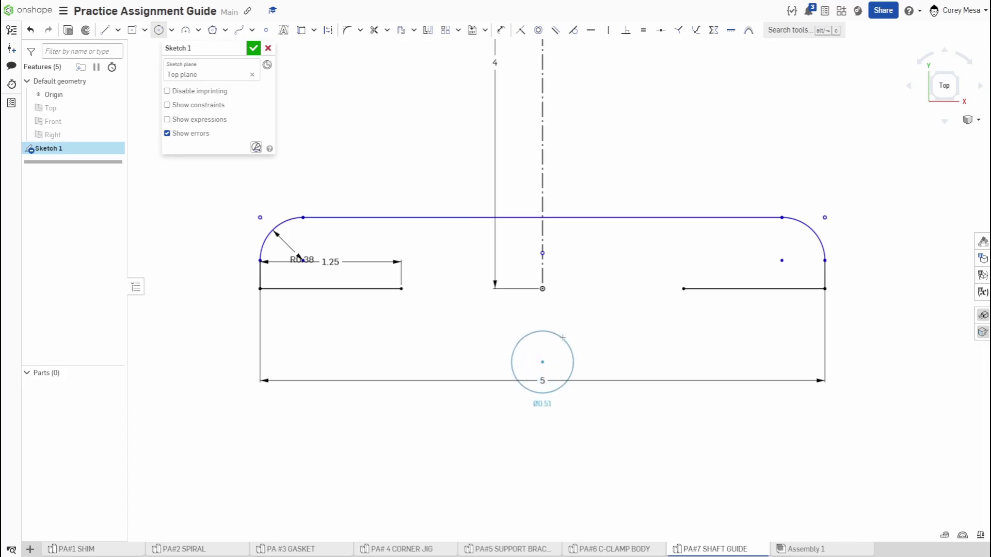
{"action": "left_click", "coordinate": [683, 289]}
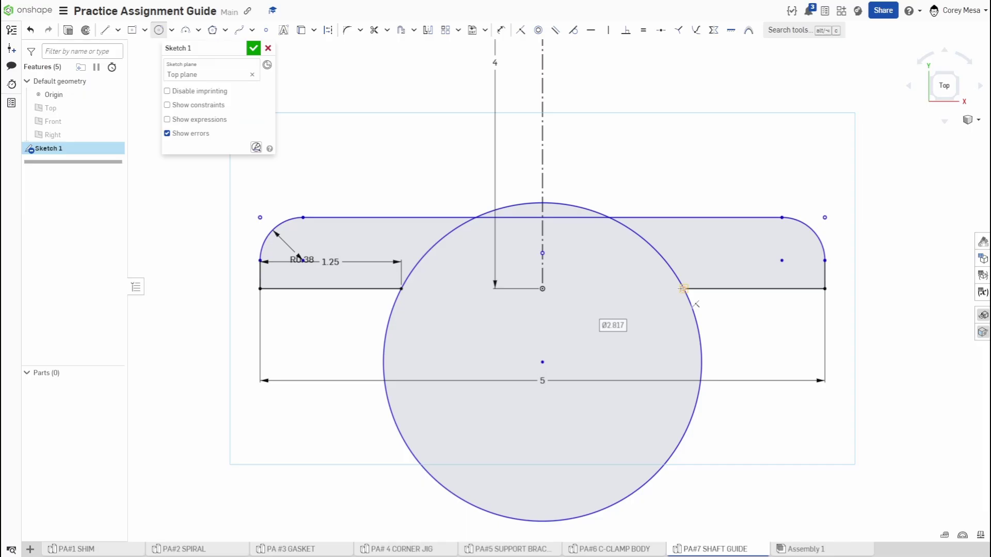
{"action": "type", "text": "1.8"}
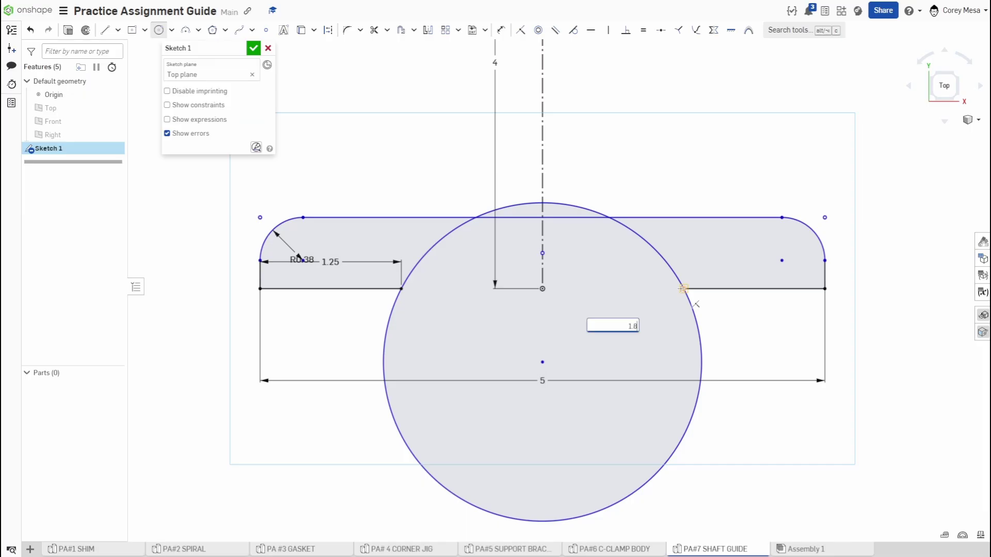
{"action": "type", "text": "13*2"}
{"action": "key", "text": "Return"}
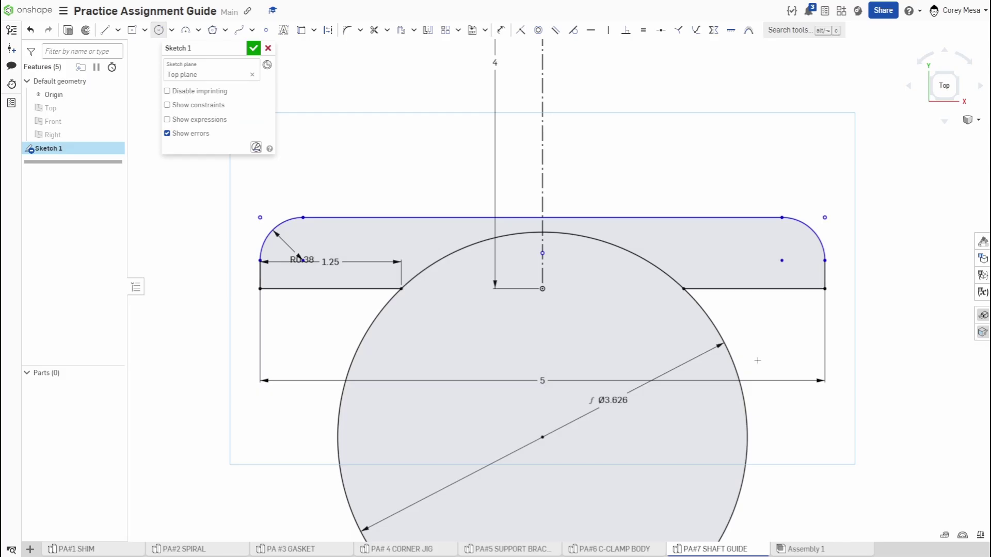
Trim away the circle's lower part outside the base
{"action": "key", "text": "m"}
{"action": "left_click", "coordinate": [737, 370]}
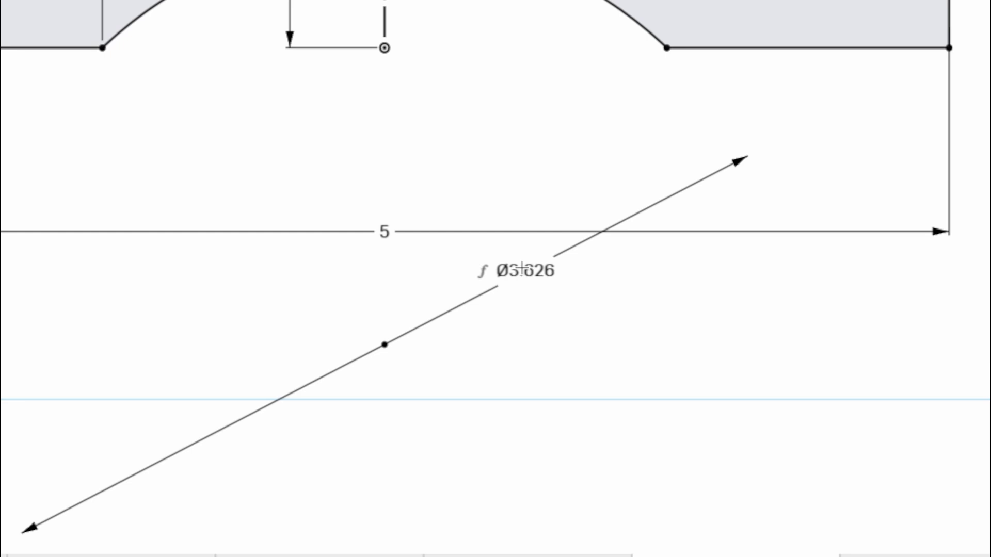
{"action": "mouse_move", "coordinate": [522, 269]}
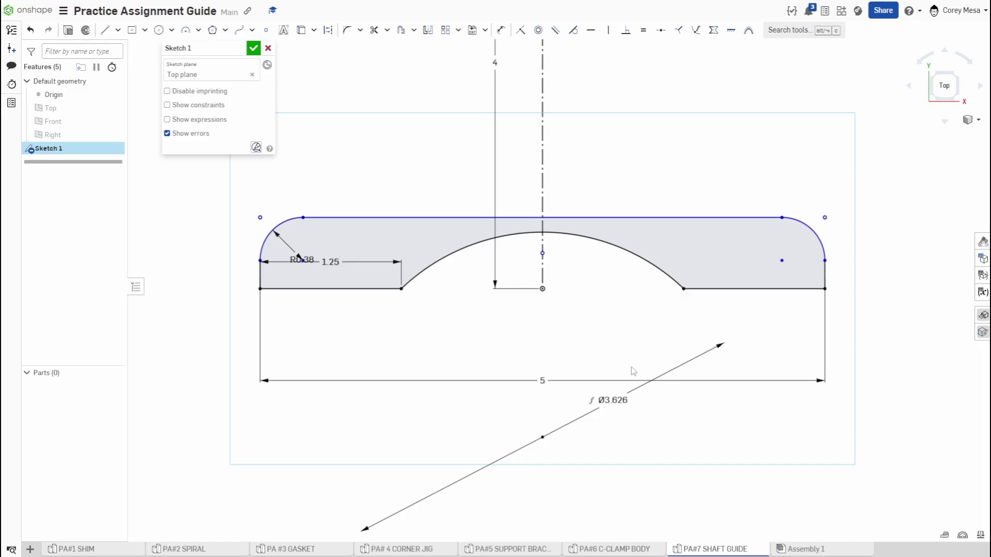
Draw a line from the ring's centre up-left past the outer Ø3 circle
{"action": "mouse_move", "coordinate": [603, 316]}
{"action": "middle_mouse_down"}
{"action": "mouse_move", "coordinate": [574, 401]}
{"action": "mouse_move", "coordinate": [587, 494]}
{"action": "middle_mouse_up"}
{"action": "scroll", "coordinate": [586, 494], "scroll_direction": "up", "scroll_amount": 3}
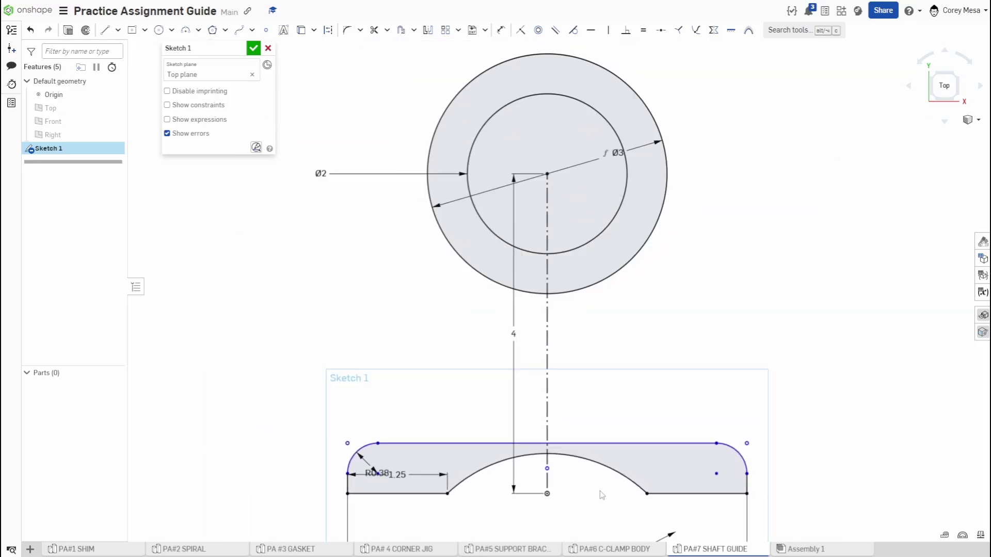
{"action": "mouse_move", "coordinate": [658, 357]}
{"action": "middle_mouse_down"}
{"action": "mouse_move", "coordinate": [646, 377]}
{"action": "mouse_move", "coordinate": [650, 367]}
{"action": "middle_mouse_up"}
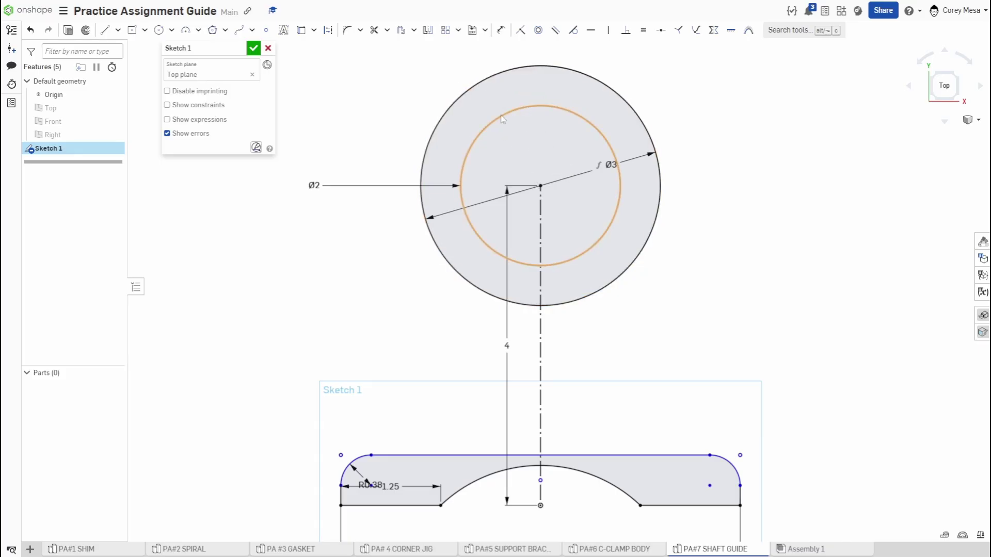
{"action": "key", "text": "l"}
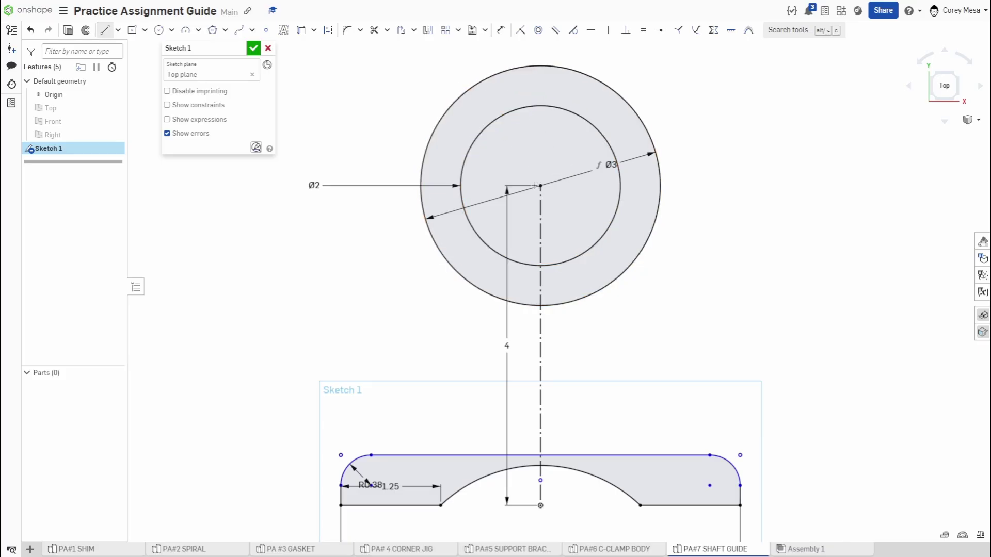
{"action": "left_click", "coordinate": [540, 185]}
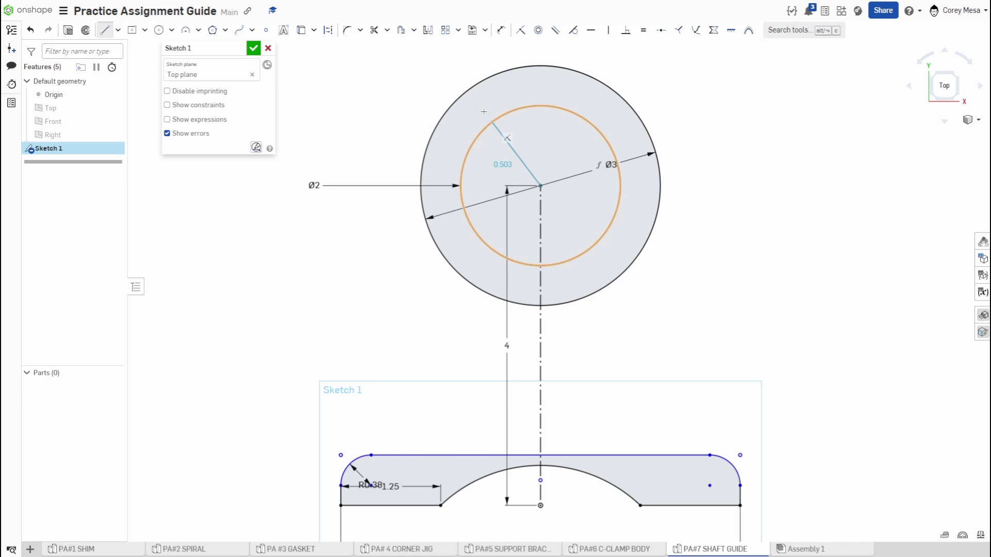
{"action": "left_click", "coordinate": [434, 59]}
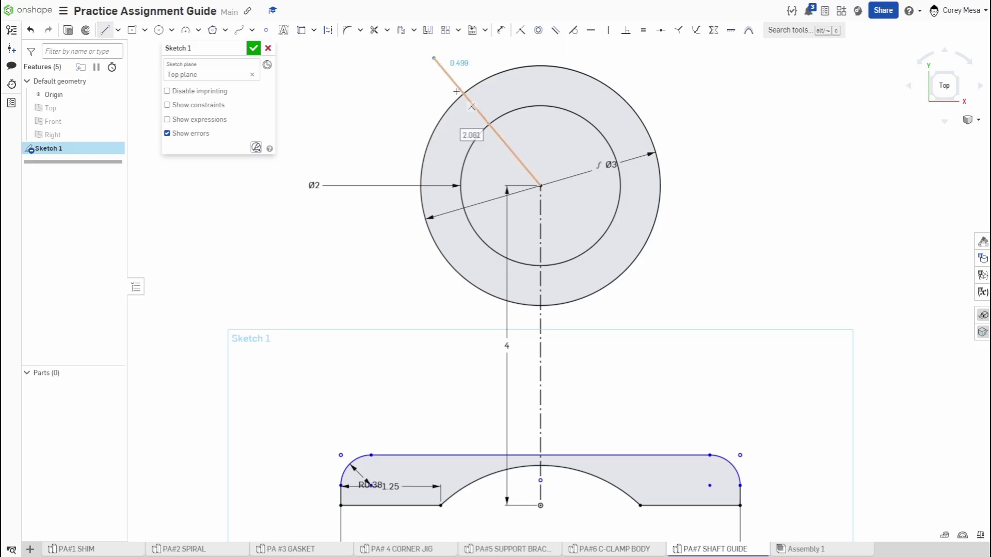
{"action": "key", "text": "Escape"}
Start an angle dimension between the vertical centreline and the slanted line
{"action": "key", "text": "d"}
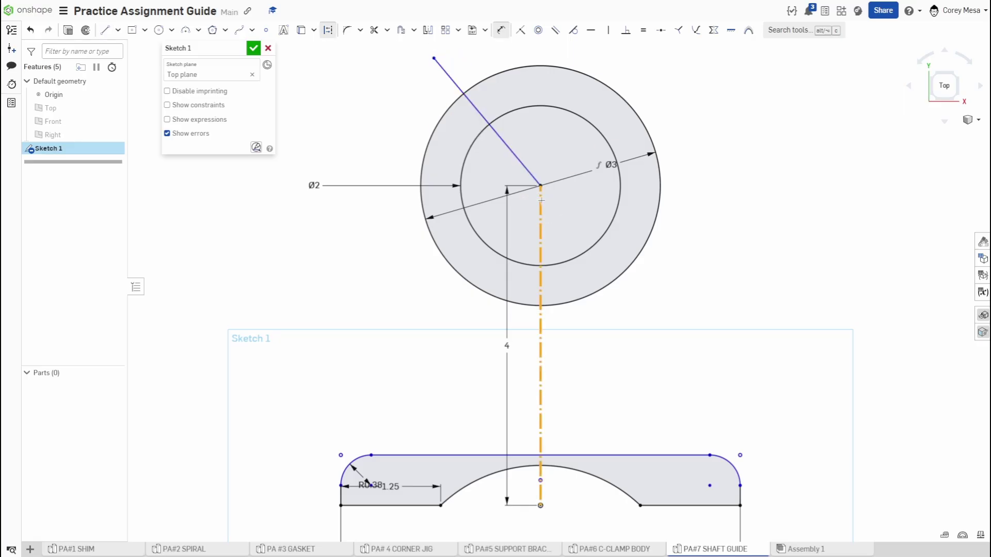
{"action": "left_click", "coordinate": [540, 200]}
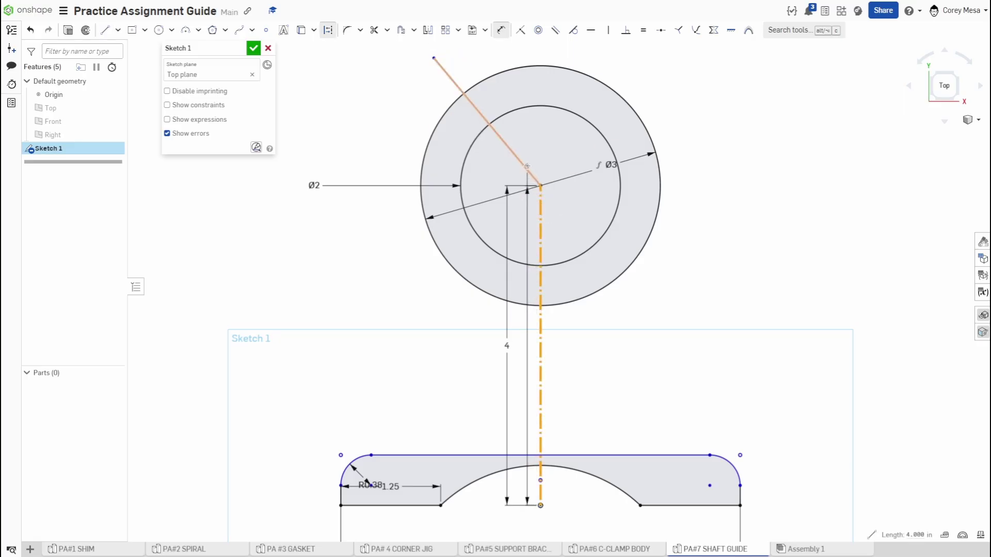
{"action": "left_click", "coordinate": [526, 167]}
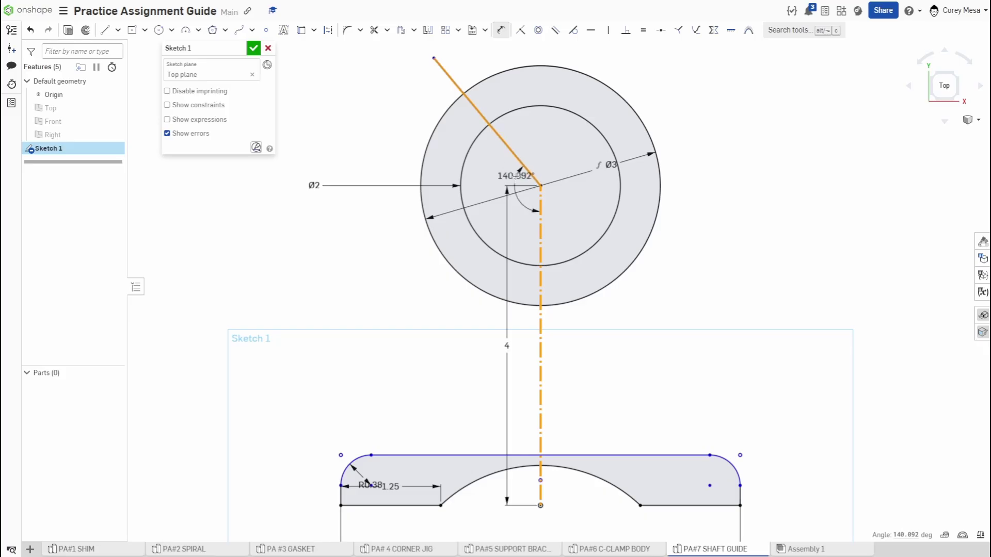
{"action": "scroll", "coordinate": [508, 190], "scroll_direction": "up", "scroll_amount": 4}
{"action": "scroll", "coordinate": [508, 190], "scroll_direction": "up", "scroll_amount": 1}
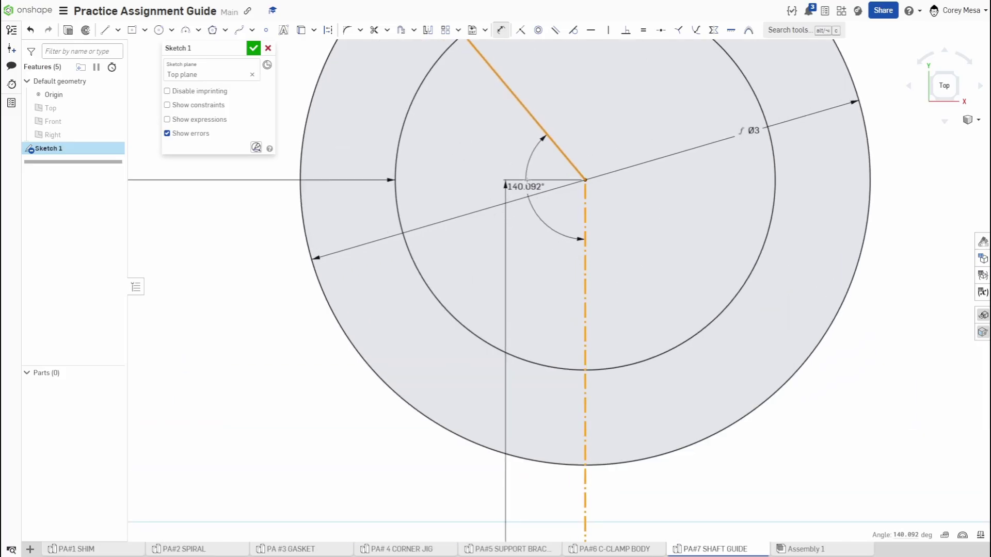
{"action": "middle_click_drag", "start_coordinate": [533, 170], "coordinate": [537, 307]}
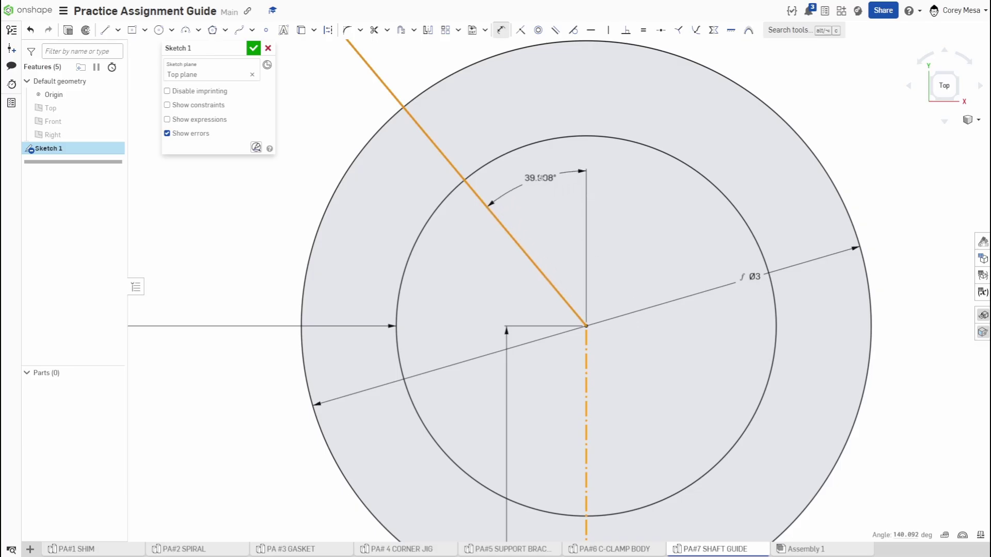
Set the slanted line to 60° from the centreline, briefly trying 30° before restoring 60°
{"action": "left_click", "coordinate": [539, 178]}
{"action": "type", "text": "60"}
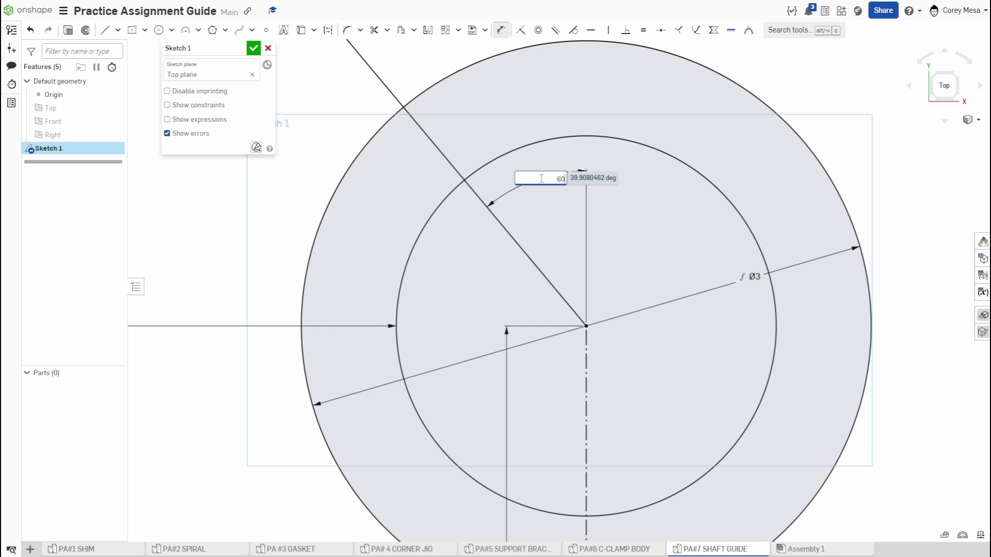
{"action": "key", "text": "Return"}
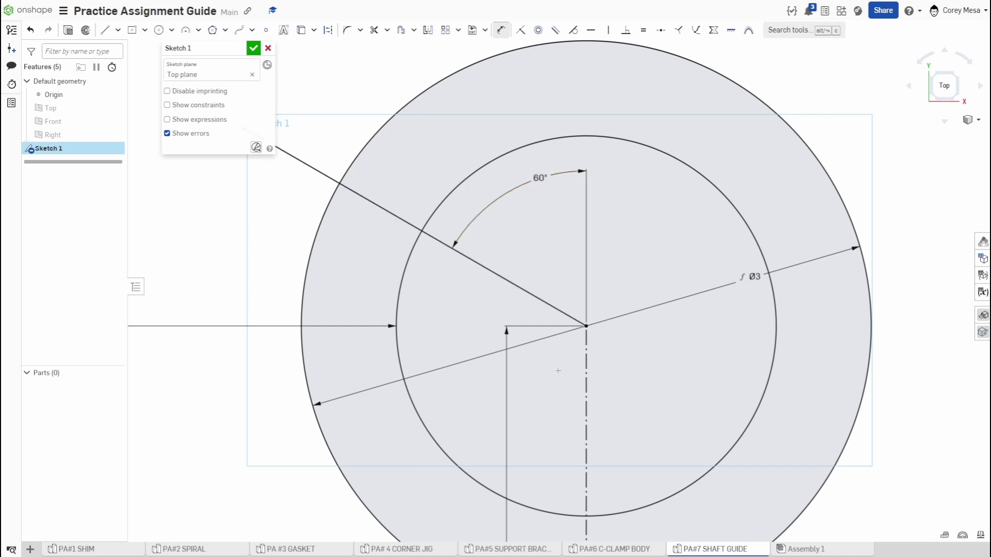
{"action": "scroll", "coordinate": [547, 320], "scroll_direction": "down", "scroll_amount": 3}
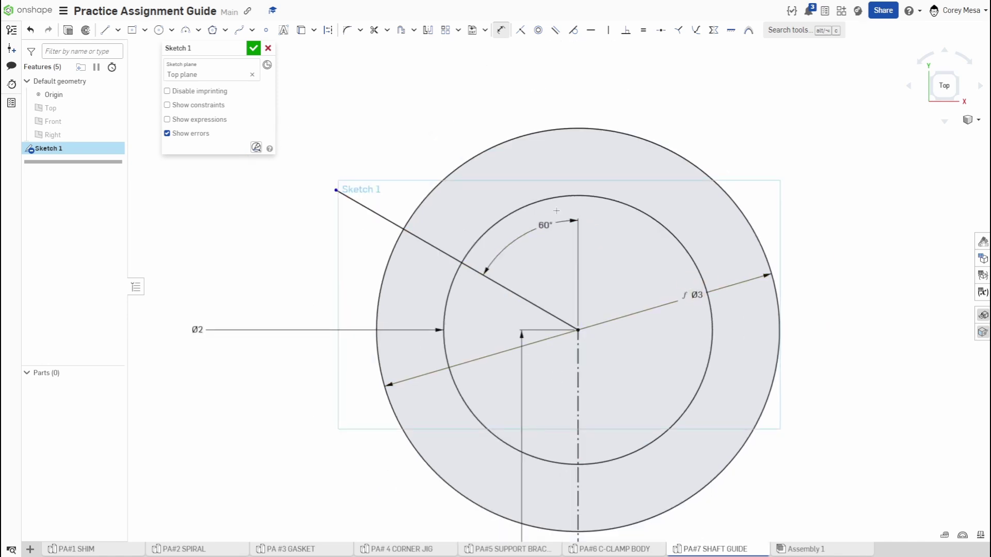
{"action": "double_click", "coordinate": [545, 225]}
{"action": "type", "text": "30"}
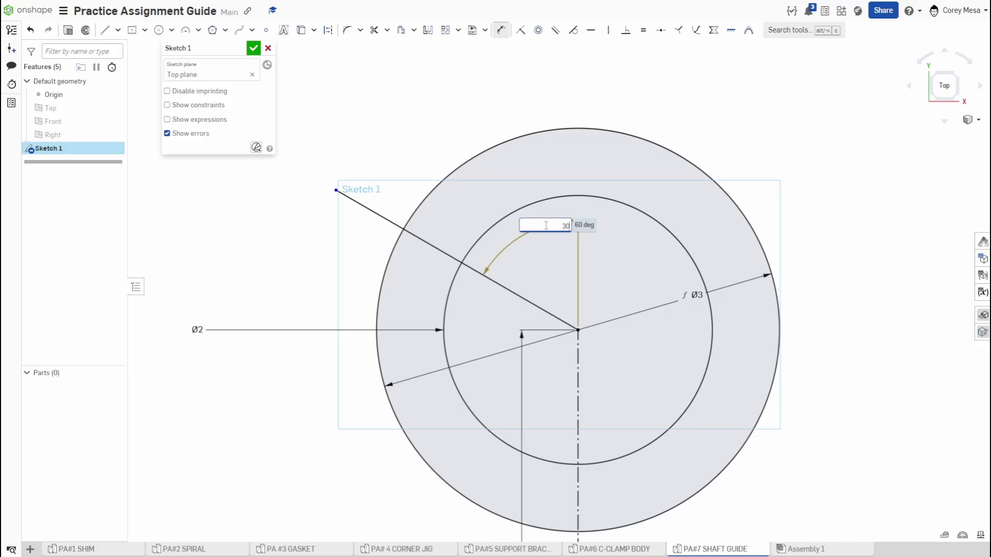
{"action": "key", "text": "Return"}
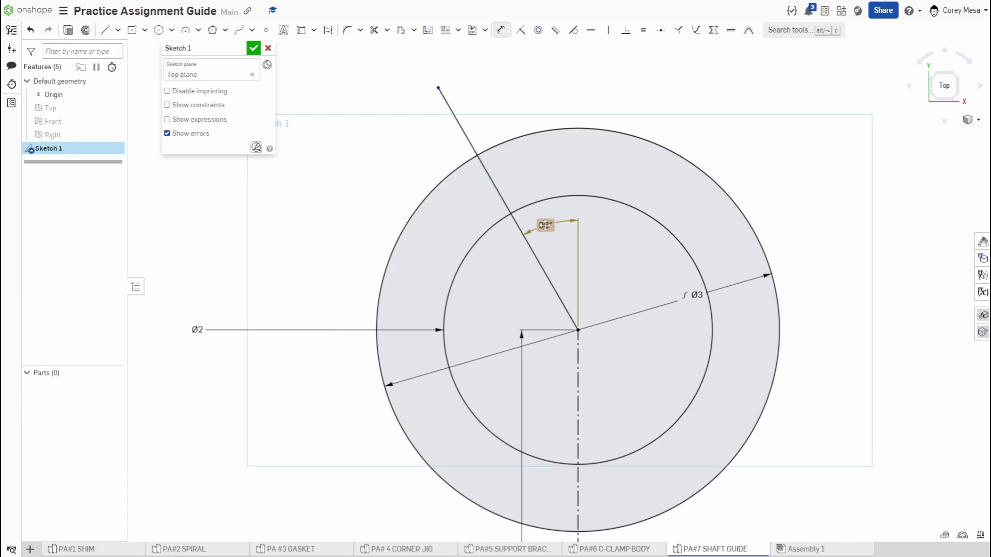
{"action": "double_click", "coordinate": [545, 225]}
{"action": "type", "text": "60"}
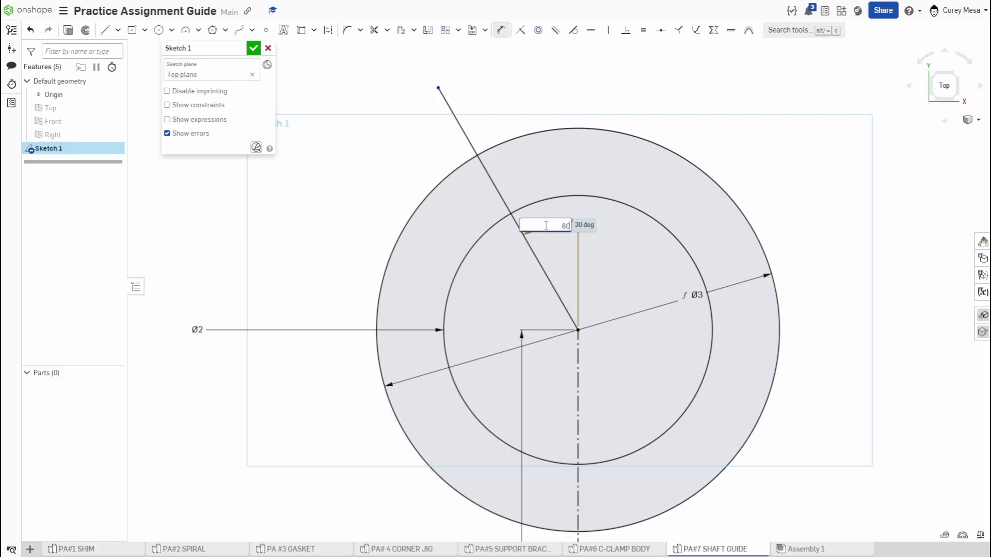
{"action": "key", "text": "Return"}
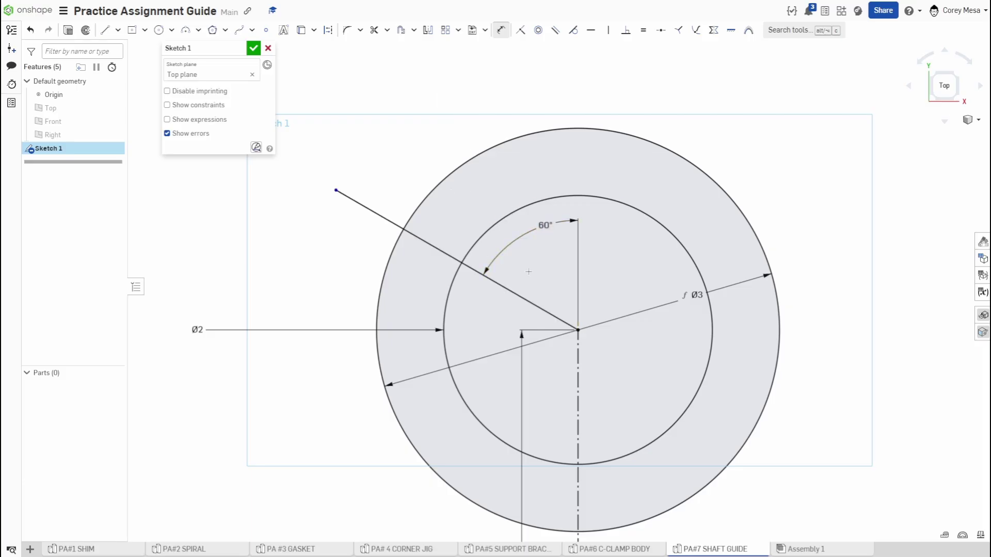
Mirror the slanted line across the vertical centreline to the right side
{"action": "left_click", "coordinate": [427, 29]}
{"action": "left_click", "coordinate": [578, 359]}
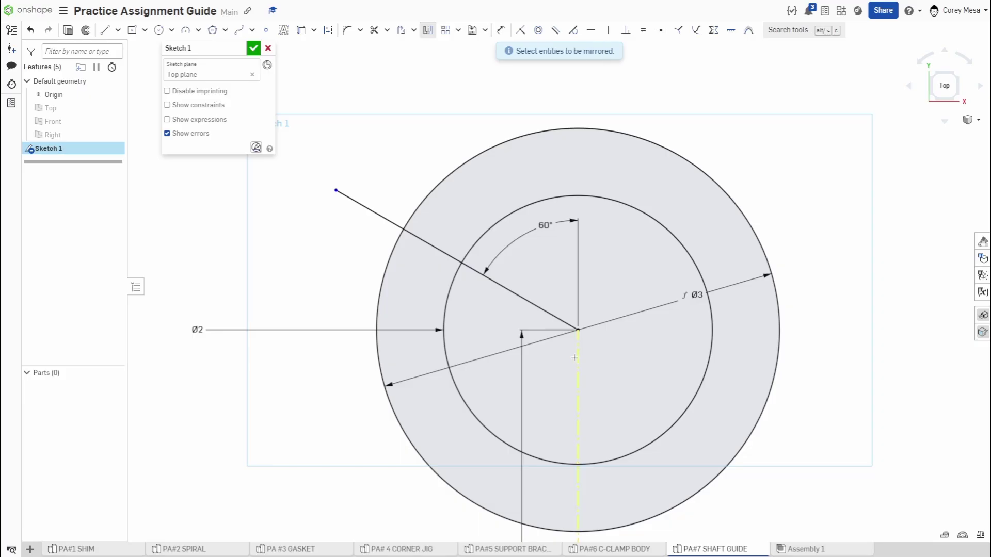
{"action": "left_click", "coordinate": [568, 324]}
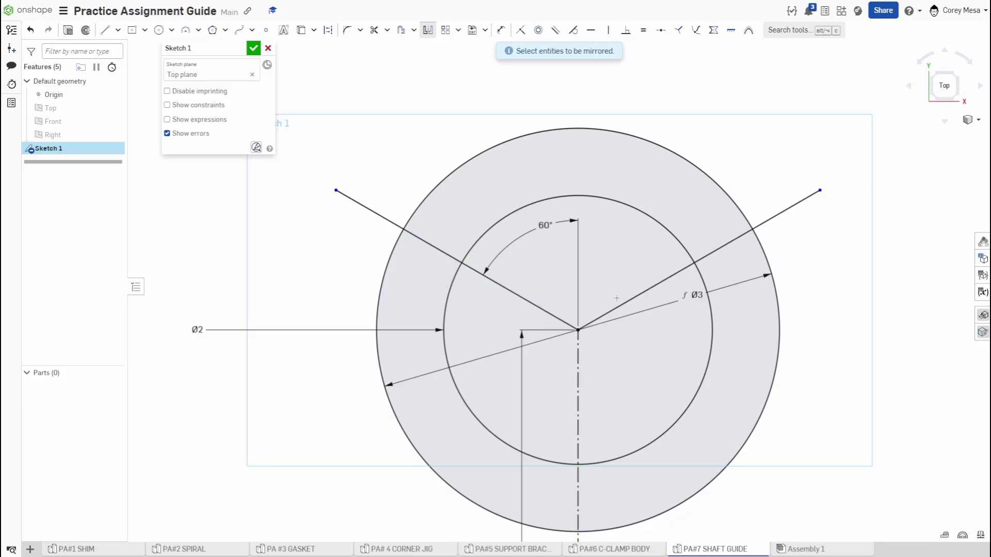
Trim the slanted lines inside the inner circle and the ring arc between them, leaving an open C-shape
{"action": "key", "text": "m"}
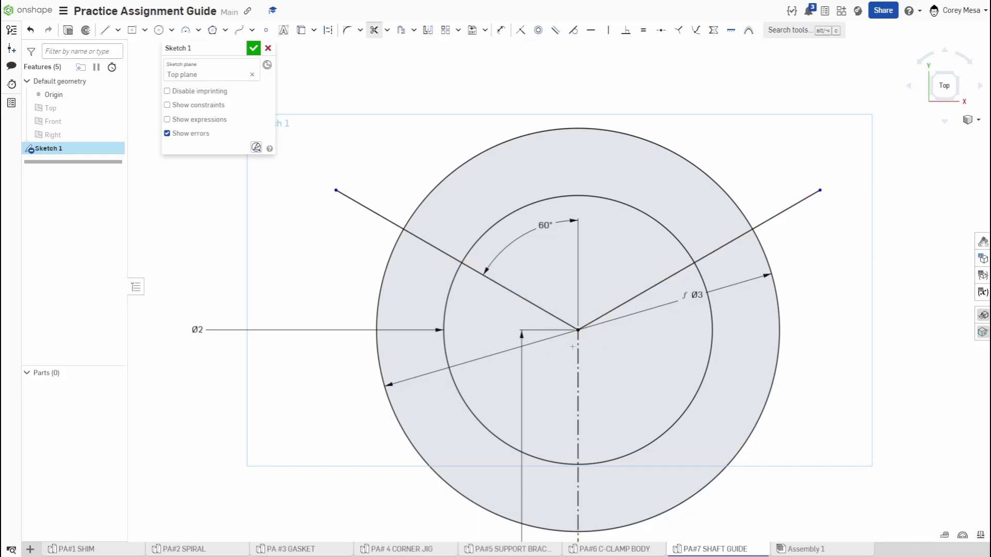
{"action": "mouse_move", "coordinate": [498, 320]}
{"action": "left_mouse_down"}
{"action": "mouse_move", "coordinate": [519, 267]}
{"action": "mouse_move", "coordinate": [627, 322]}
{"action": "mouse_move", "coordinate": [703, 151]}
{"action": "mouse_move", "coordinate": [447, 134]}
{"action": "mouse_move", "coordinate": [382, 207]}
{"action": "left_mouse_up"}
{"action": "left_click_drag", "start_coordinate": [775, 190], "coordinate": [831, 255]}
{"action": "scroll", "coordinate": [841, 358], "scroll_direction": "down", "scroll_amount": 5}
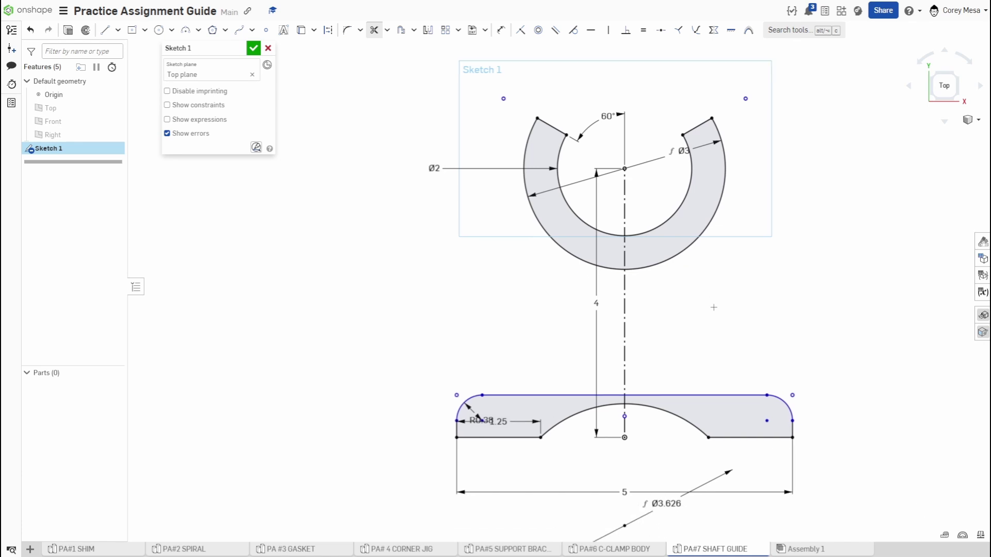
{"action": "scroll", "coordinate": [702, 356], "scroll_direction": "up", "scroll_amount": 1}
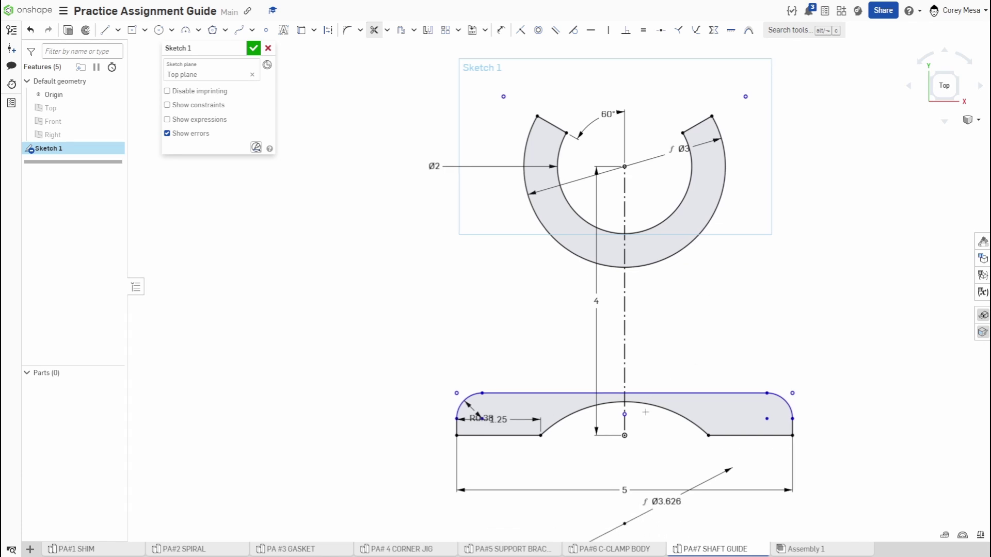
Check the reference drawing PDF and return to the Shaft Guide sketch
{"action": "key", "text": "alt+Tab"}
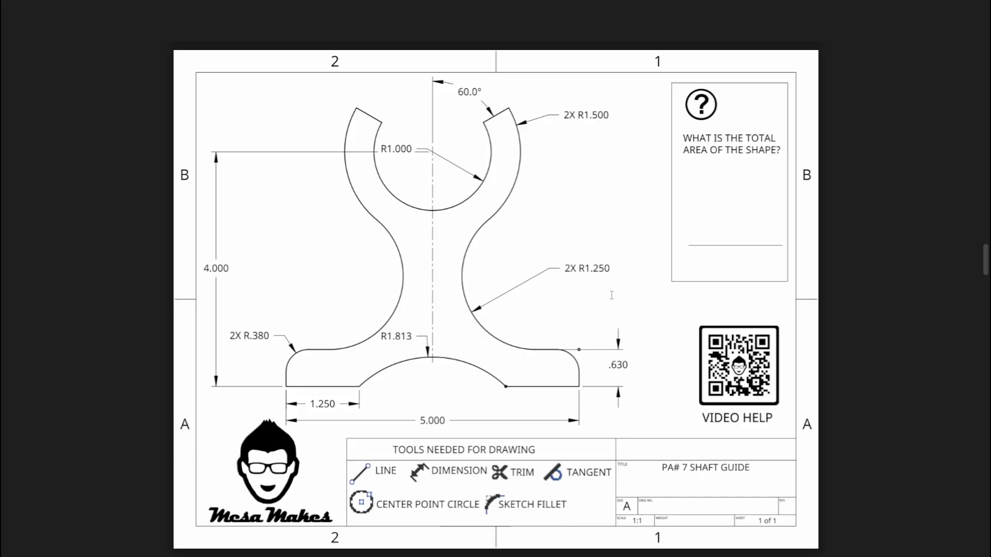
{"action": "key", "text": "alt+Tab"}
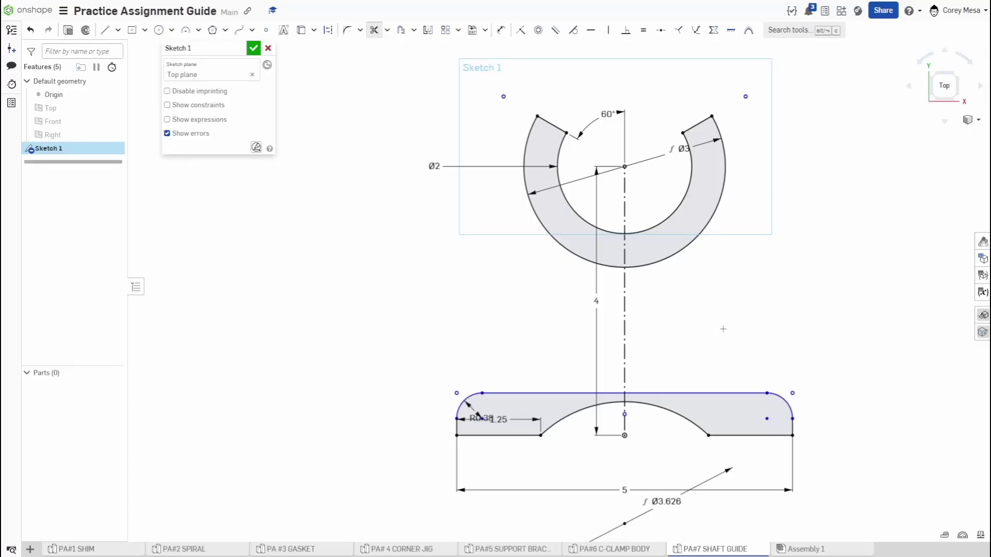
{"action": "scroll", "coordinate": [723, 329], "scroll_direction": "up", "scroll_amount": 2}
Draw a circle right of the ring with diameter 1.25*2 (Ø2.5)
{"action": "key", "text": "c"}
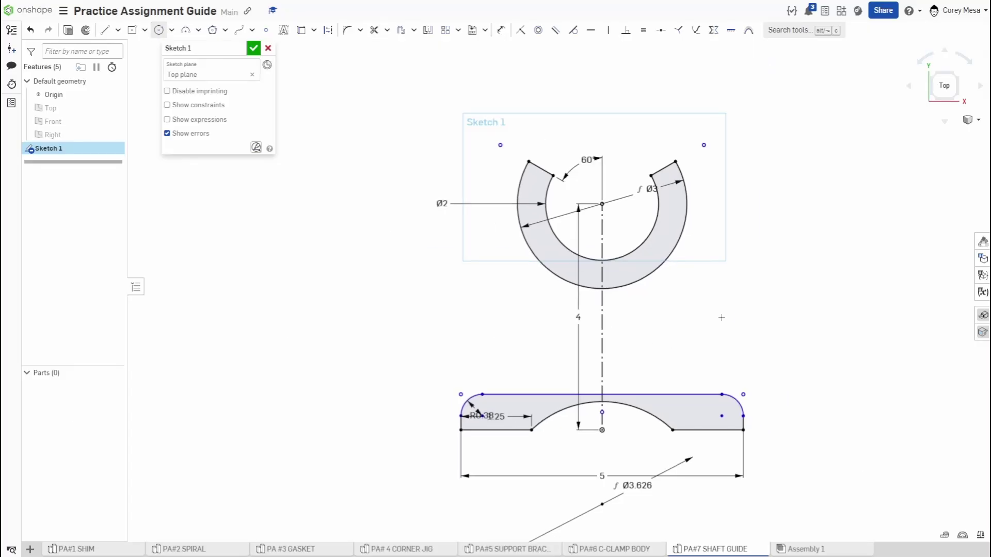
{"action": "left_click", "coordinate": [721, 317]}
{"action": "type", "text": "1.25*2"}
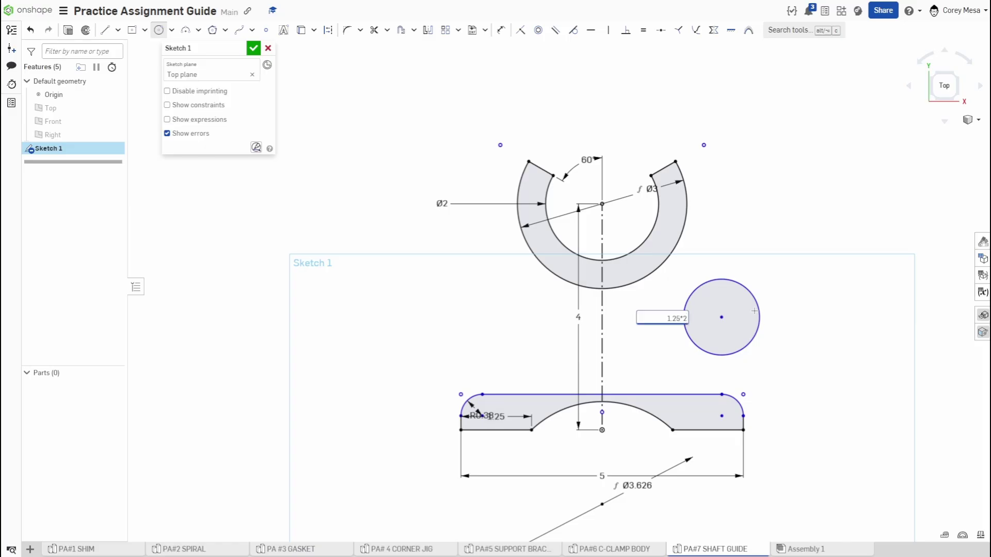
{"action": "key", "text": "Return"}
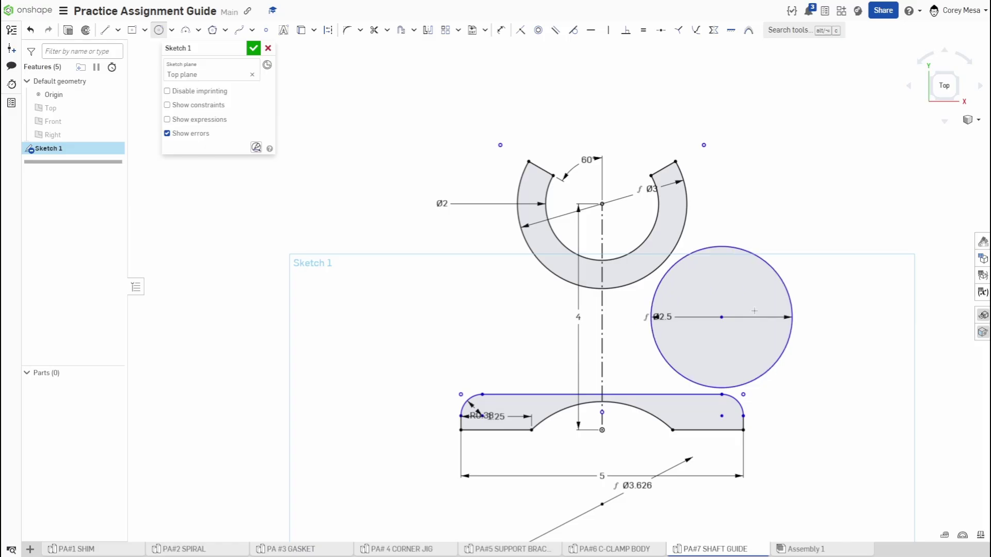
{"action": "scroll", "coordinate": [687, 354], "scroll_direction": "up", "scroll_amount": 2}
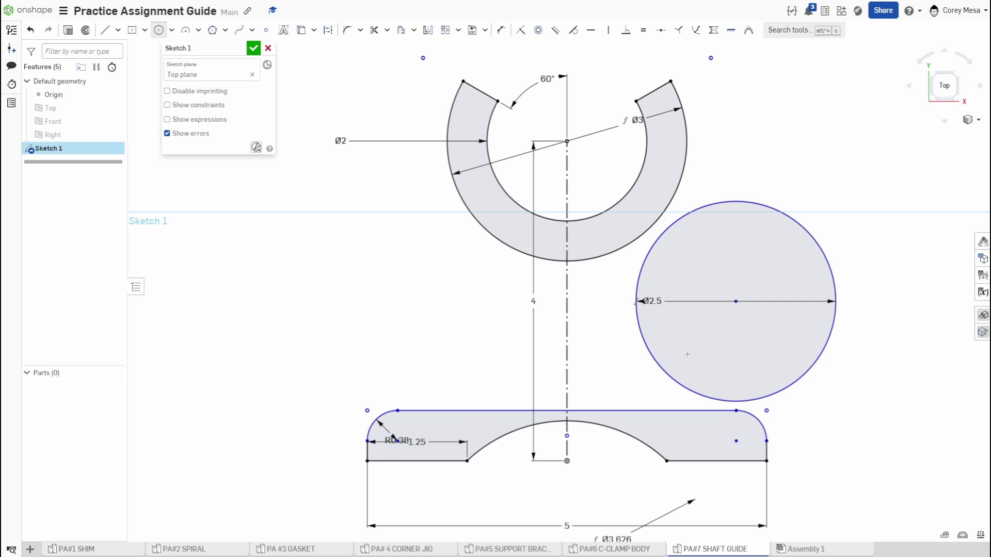
Make the Ø2.5 circle tangent to the ring's outer arc and the base's top edge
{"action": "key", "text": "t"}
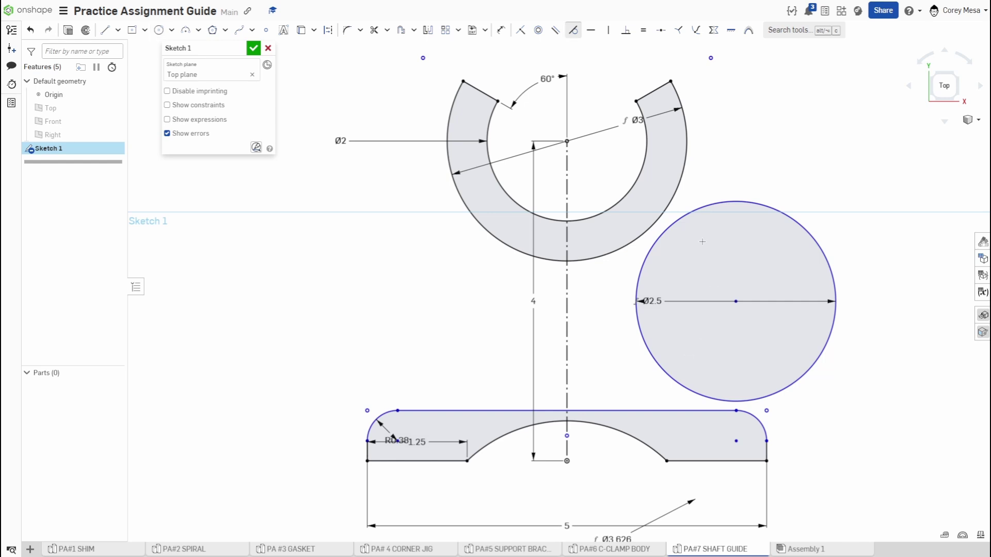
{"action": "left_click", "coordinate": [692, 207]}
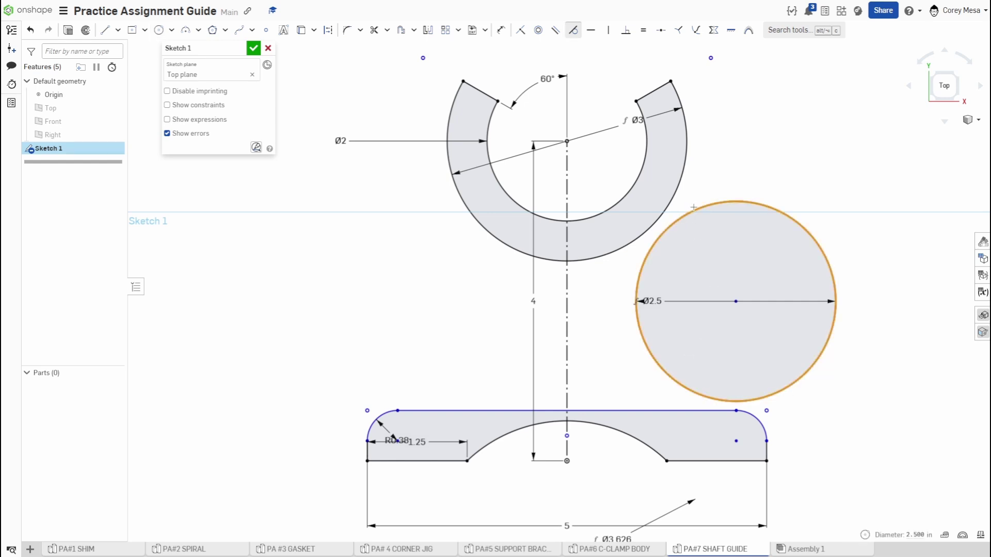
{"action": "left_click", "coordinate": [681, 175]}
{"action": "scroll", "coordinate": [651, 220], "scroll_direction": "up", "scroll_amount": 4}
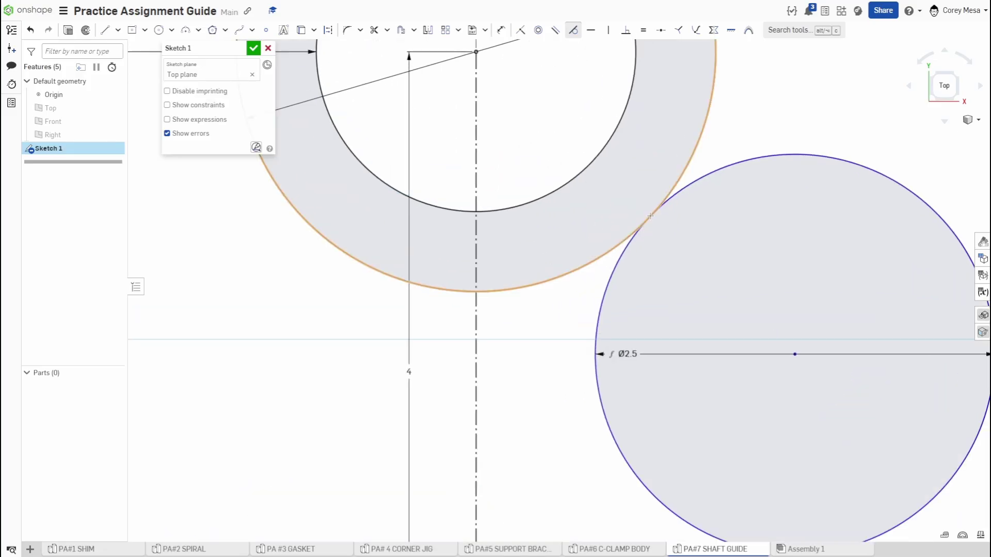
{"action": "scroll", "coordinate": [304, 435], "scroll_direction": "down", "scroll_amount": 5}
{"action": "scroll", "coordinate": [653, 349], "scroll_direction": "up", "scroll_amount": 3}
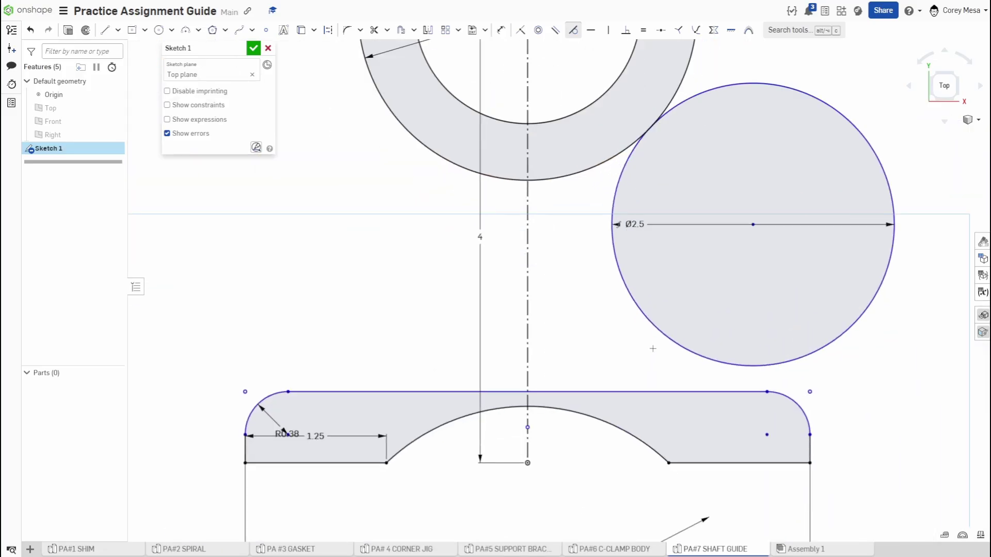
{"action": "left_click", "coordinate": [685, 347]}
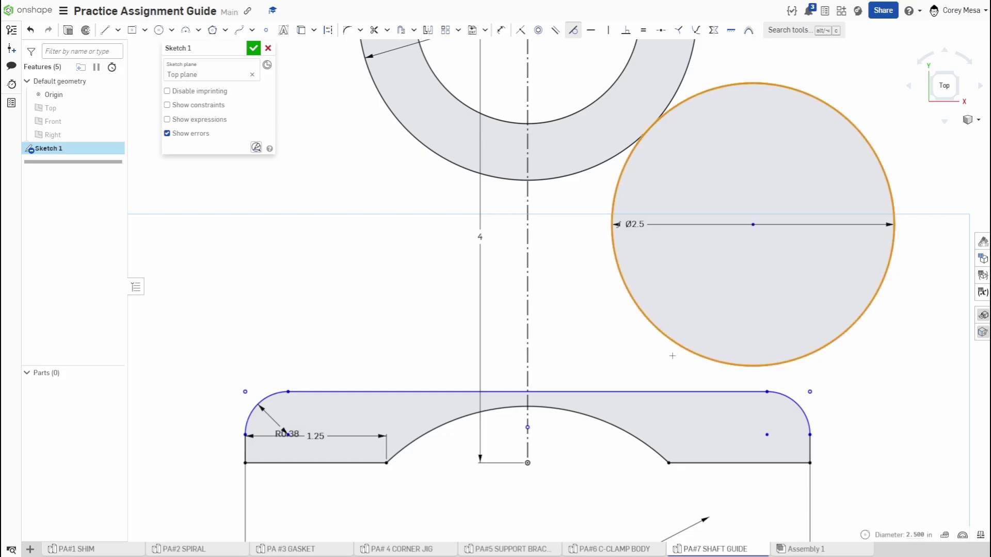
{"action": "left_click", "coordinate": [661, 390]}
{"action": "scroll", "coordinate": [791, 414], "scroll_direction": "down", "scroll_amount": 4}
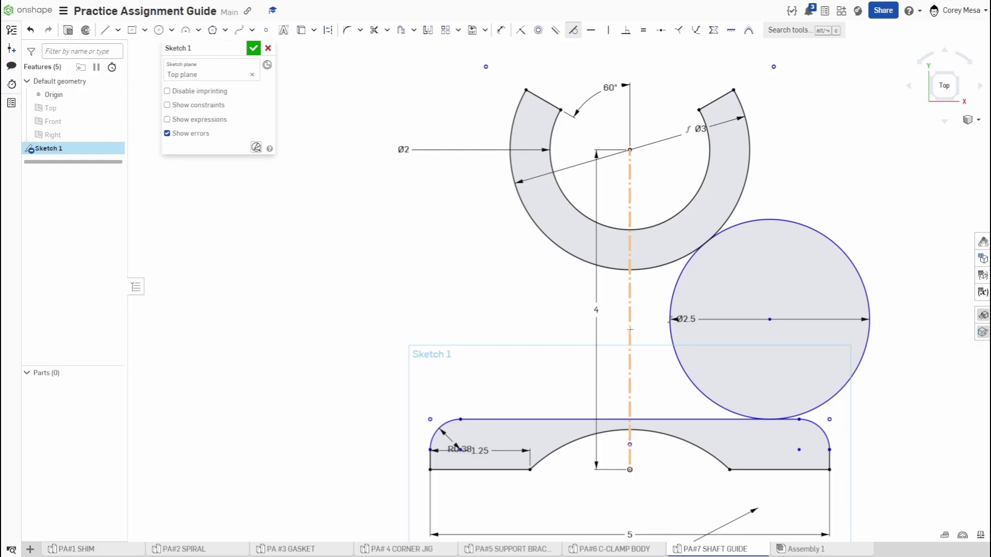
{"action": "key", "text": "c"}
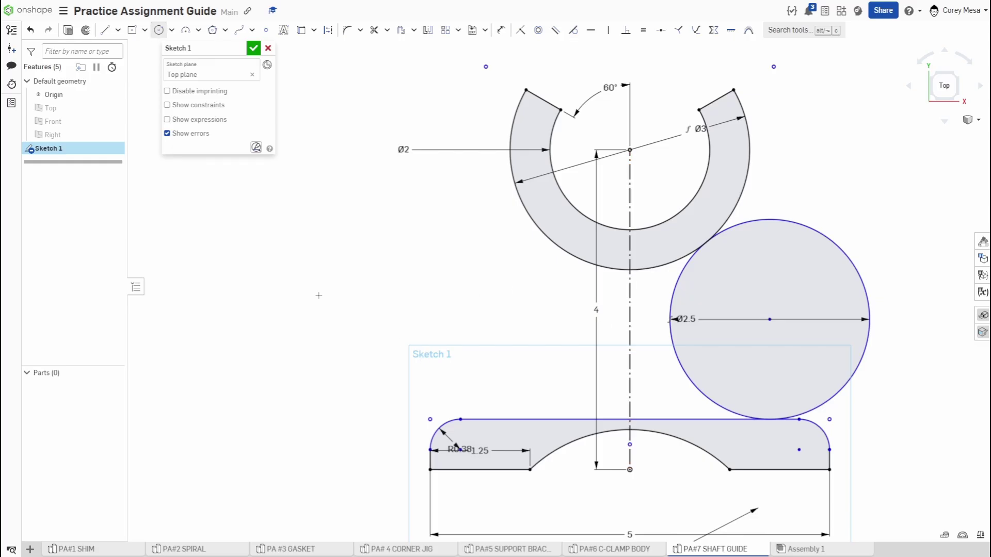
{"action": "left_click", "coordinate": [315, 298]}
{"action": "left_click", "coordinate": [352, 298]}
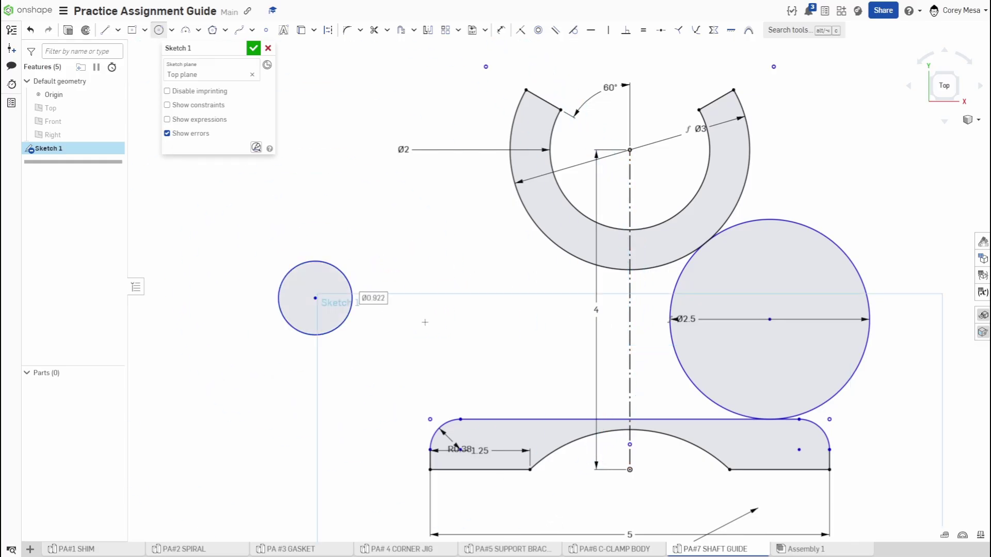
{"action": "key", "text": "Escape"}
{"action": "left_click", "coordinate": [353, 315]}
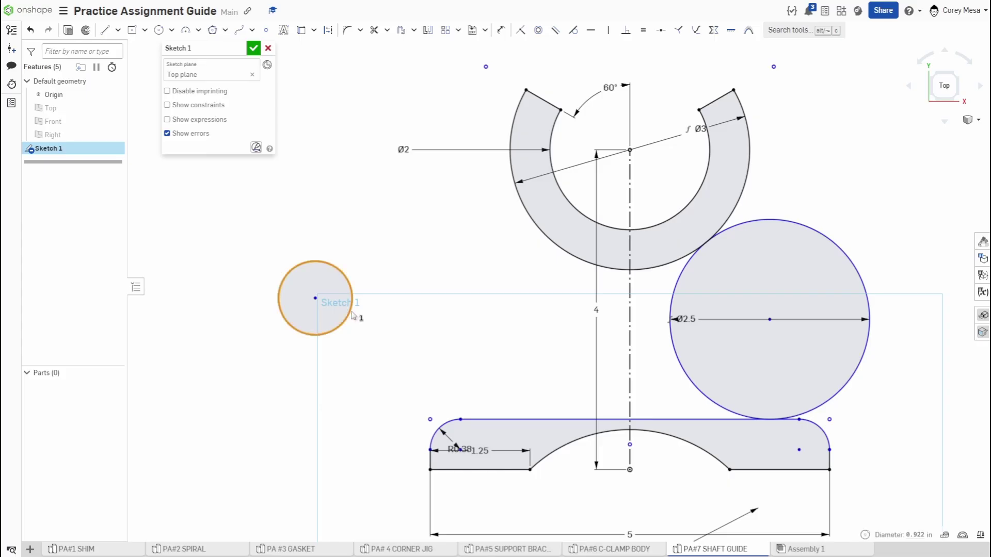
{"action": "key", "text": "Delete"}
{"action": "key", "text": "t"}
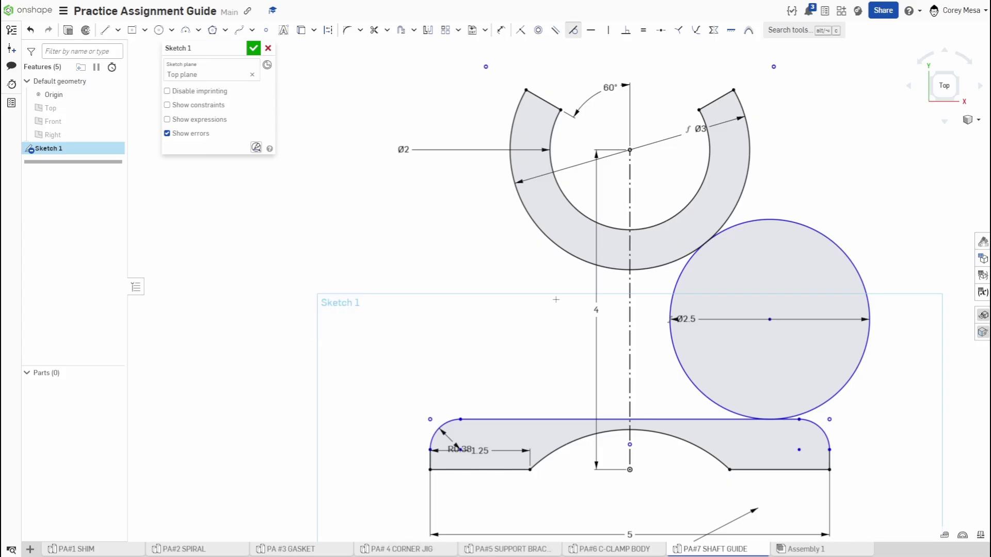
{"action": "key", "text": "c"}
{"action": "left_click", "coordinate": [499, 307]}
{"action": "left_click", "coordinate": [521, 287]}
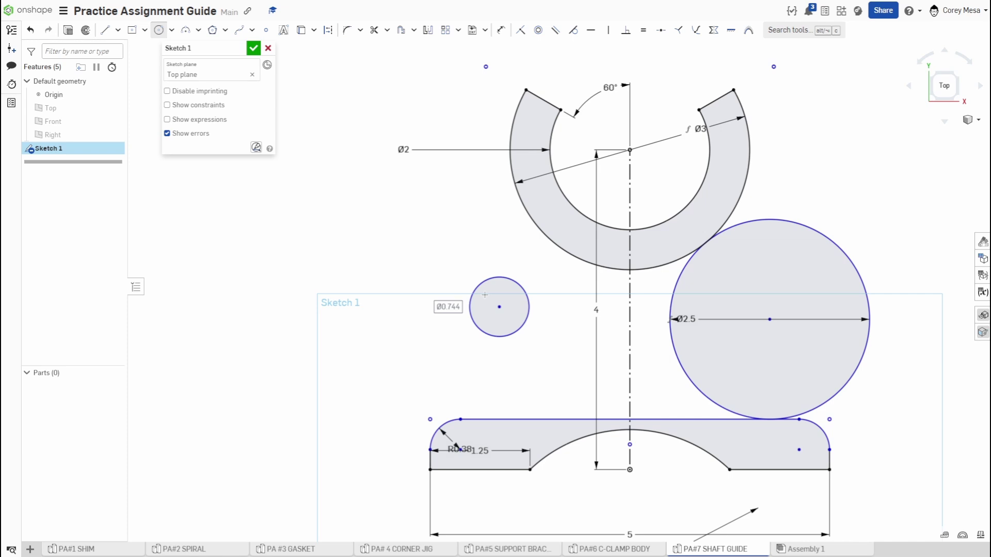
{"action": "type", "text": "2.5"}
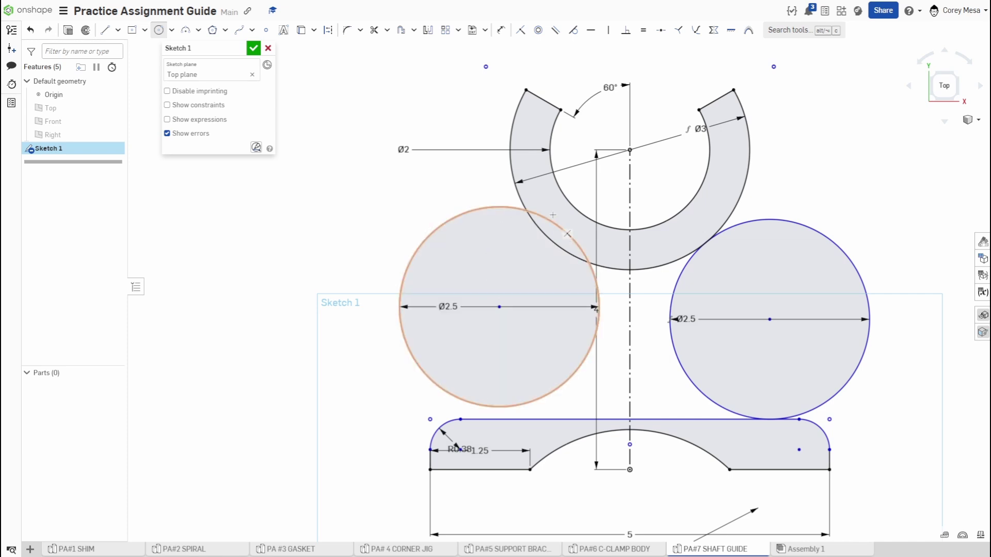
{"action": "key", "text": "t"}
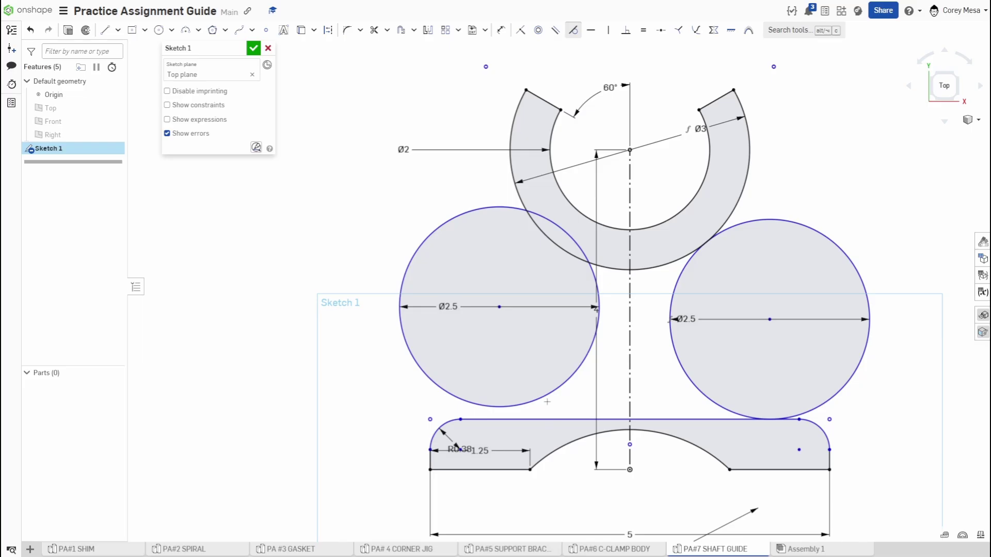
{"action": "left_click", "coordinate": [546, 401]}
{"action": "left_click", "coordinate": [555, 419]}
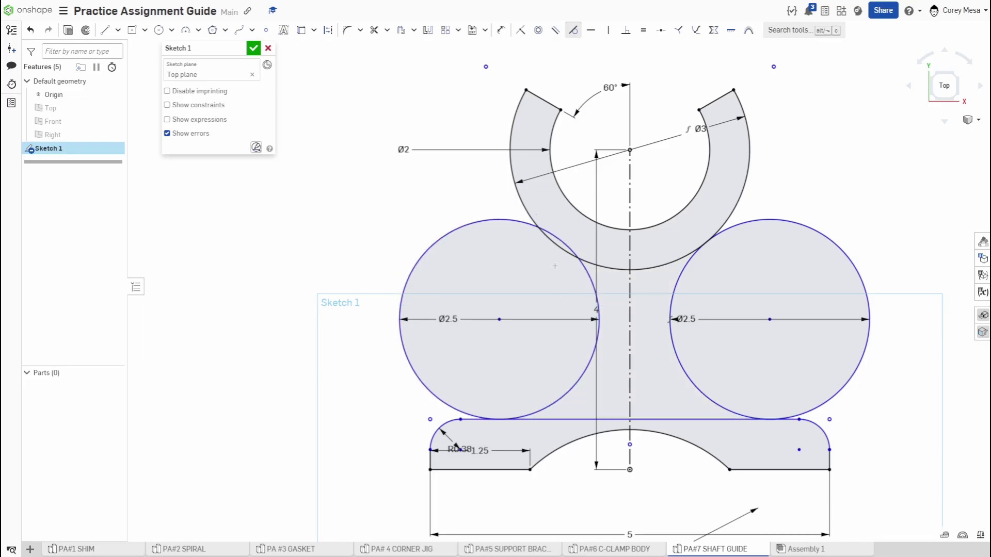
{"action": "left_click", "coordinate": [571, 253]}
{"action": "left_click", "coordinate": [564, 251]}
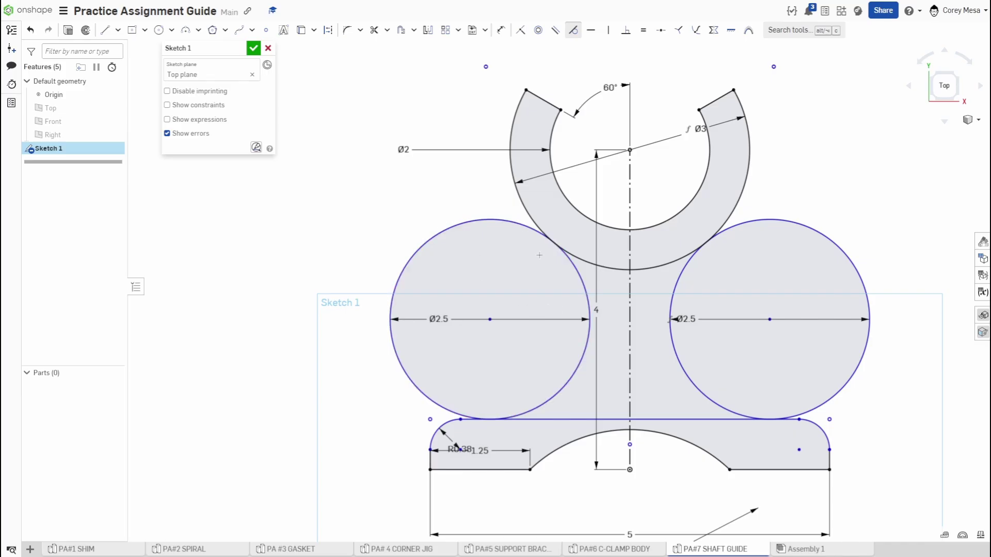
{"action": "key", "text": "Escape"}
{"action": "key", "text": "ctrl+z"}
{"action": "key", "text": "ctrl+z"}
{"action": "key", "text": "ctrl+z"}
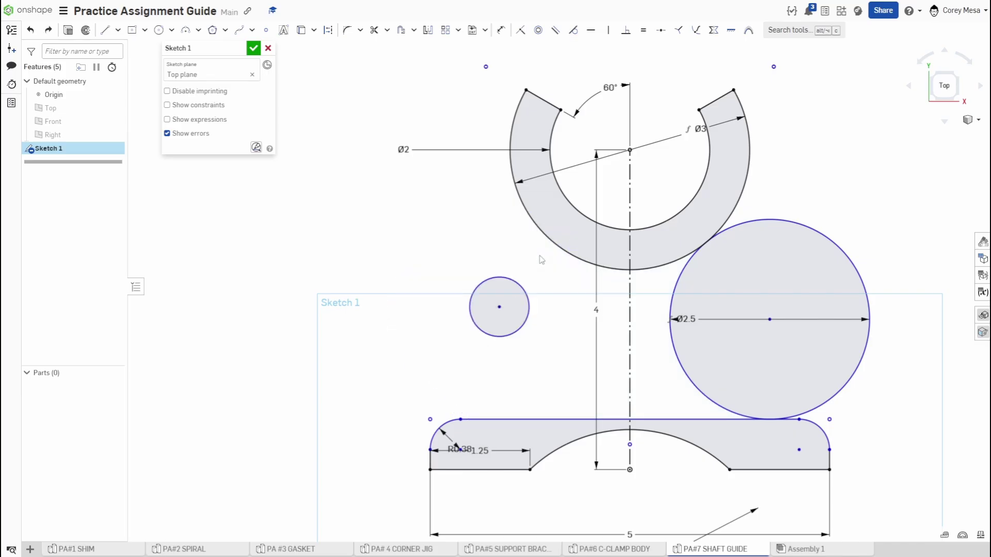
{"action": "key", "text": "d"}
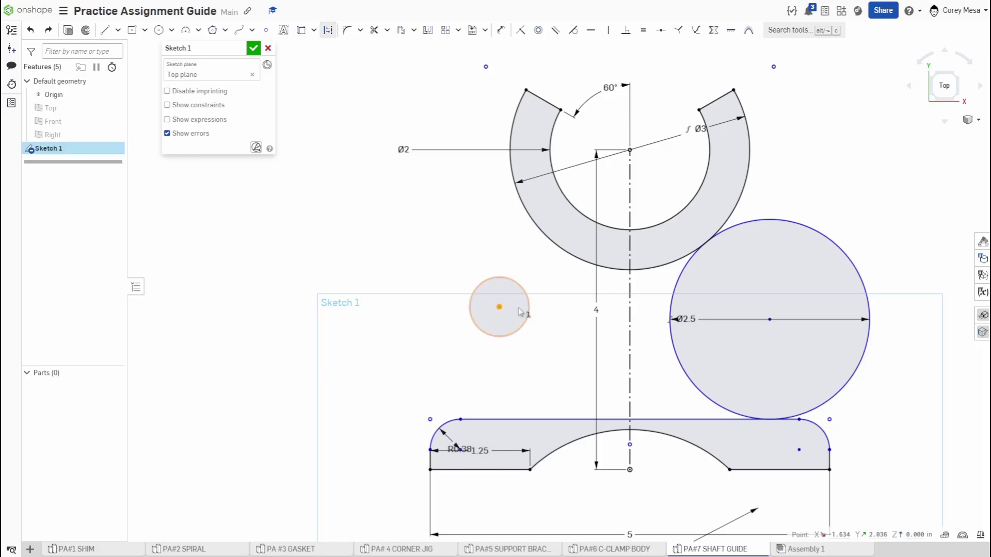
{"action": "key", "text": "Escape"}
{"action": "left_click", "coordinate": [528, 320]}
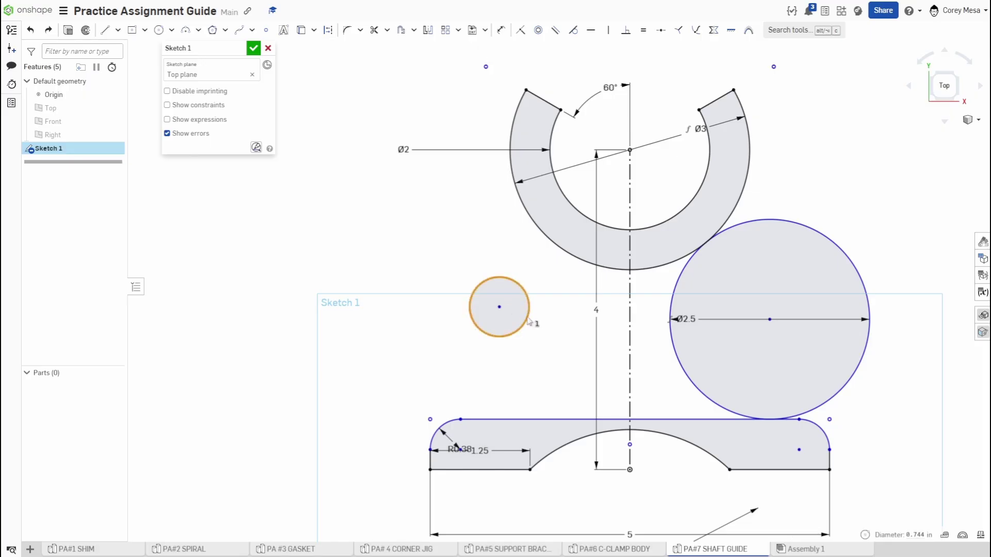
{"action": "key", "text": "Delete"}
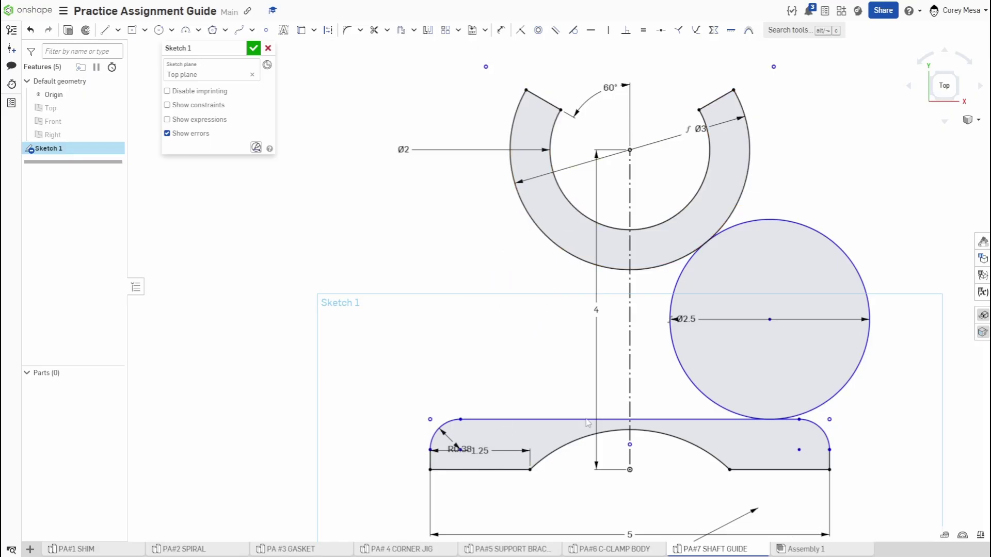
{"action": "left_click", "coordinate": [587, 420]}
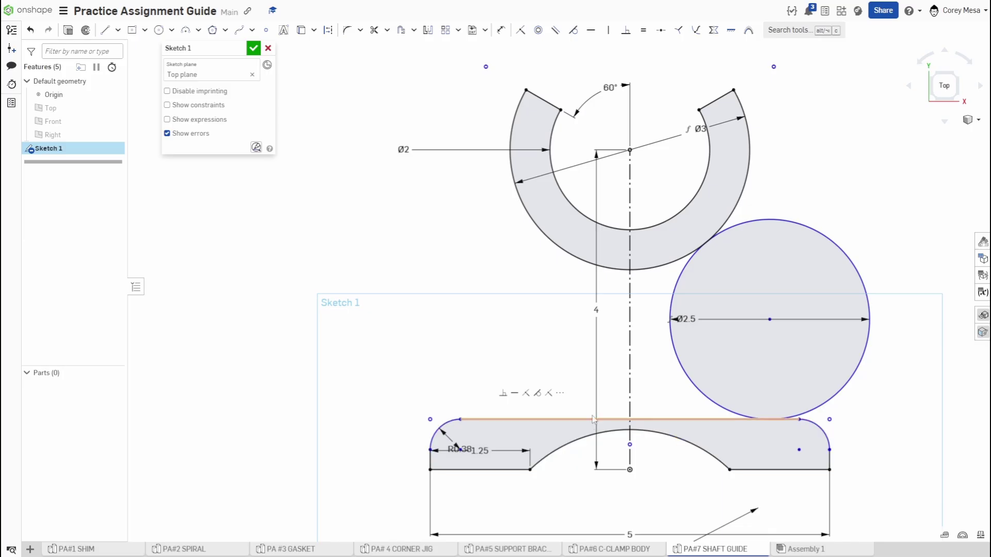
{"action": "key", "text": "Escape"}
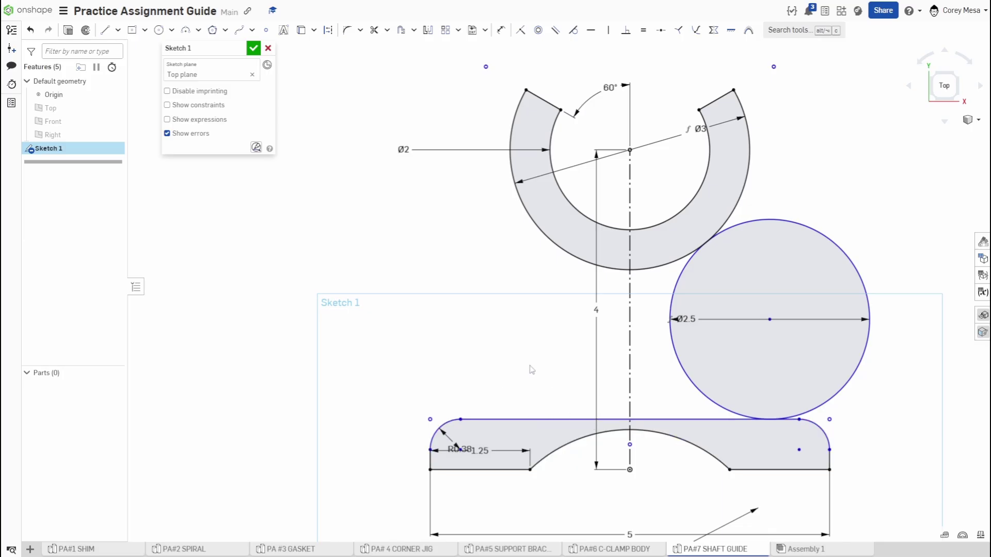
{"action": "key", "text": "c"}
{"action": "left_click", "coordinate": [350, 334]}
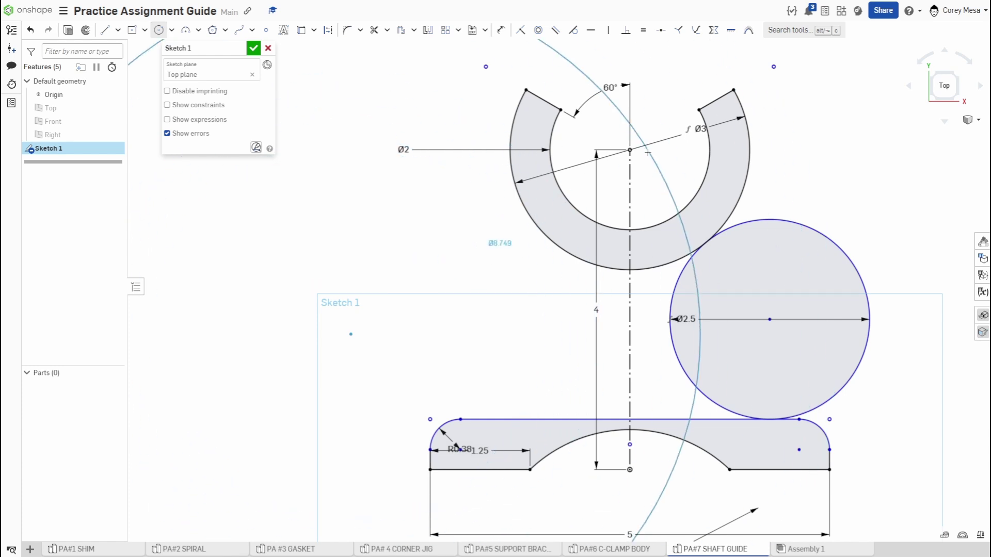
Finish the large circle, make it tangent to the ring's outer arc, then undo the tangency
{"action": "left_click", "coordinate": [542, 44]}
{"action": "scroll", "coordinate": [511, 62], "scroll_direction": "down", "scroll_amount": 4}
{"action": "middle_click_drag", "start_coordinate": [503, 127], "coordinate": [496, 216]}
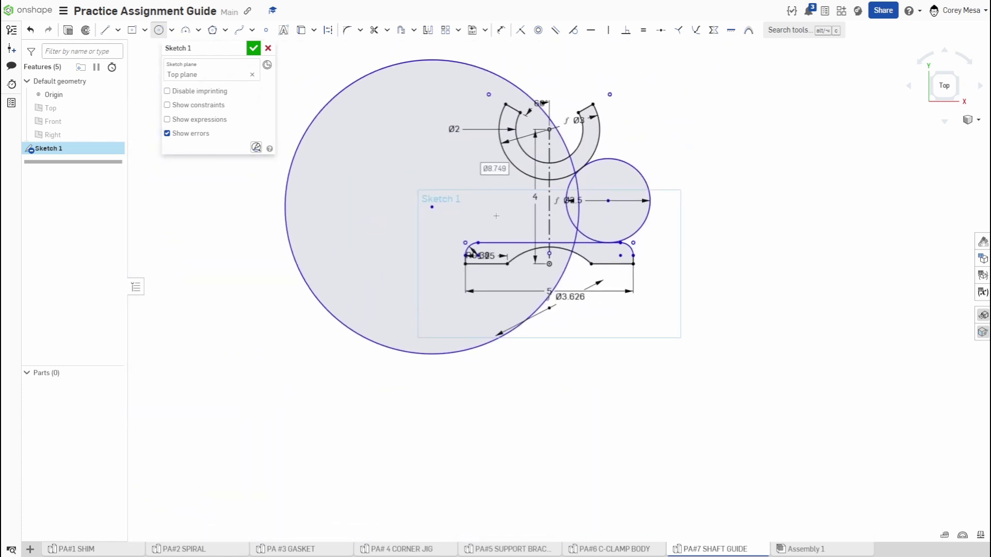
{"action": "key", "text": "Escape"}
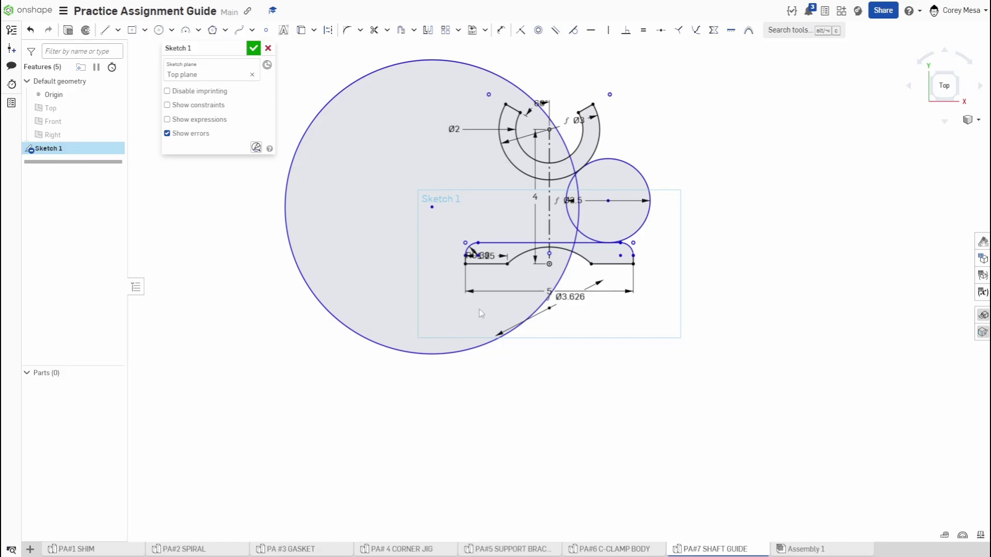
{"action": "key", "text": "t"}
{"action": "left_click", "coordinate": [499, 226]}
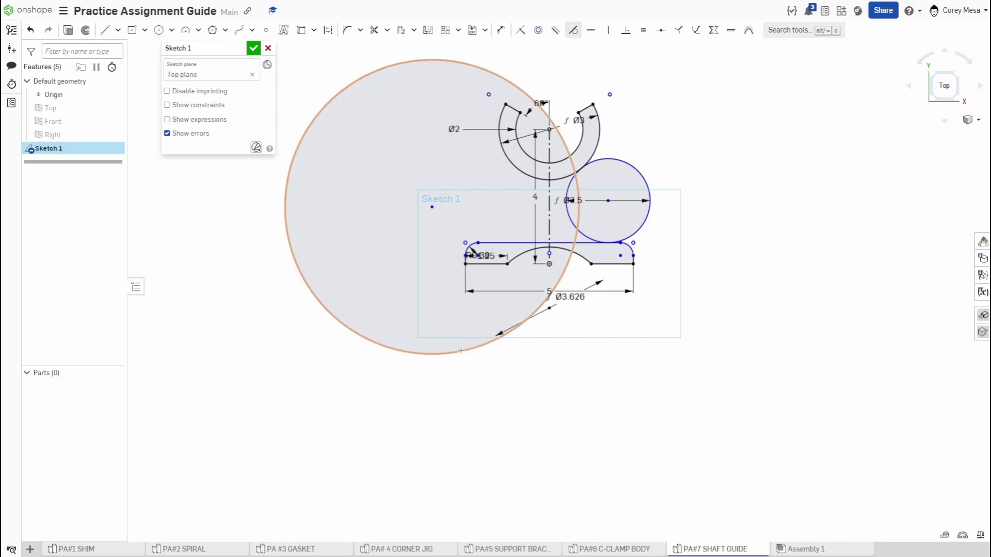
{"action": "left_click", "coordinate": [521, 170]}
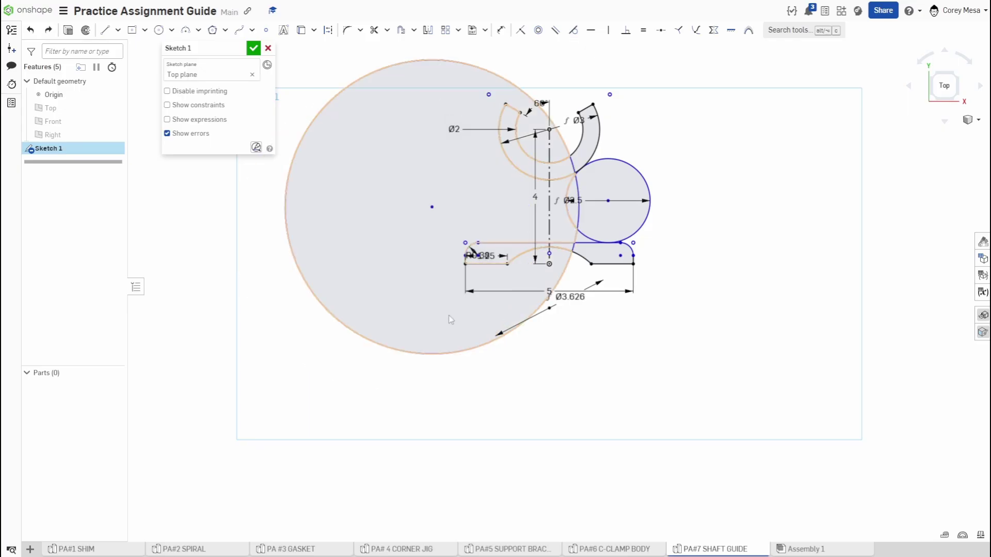
{"action": "key", "text": "ctrl+z"}
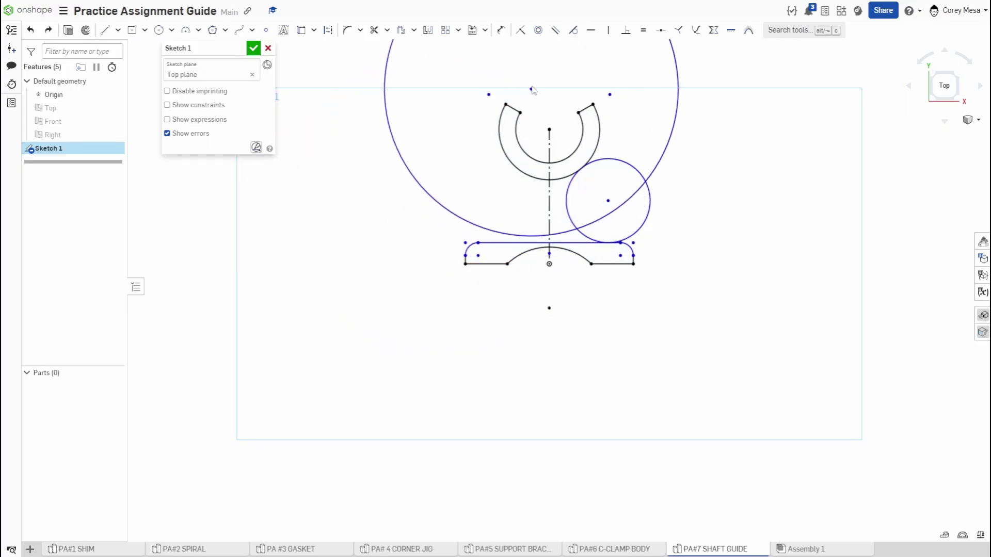
{"action": "scroll", "coordinate": [540, 180], "scroll_direction": "up", "scroll_amount": 3}
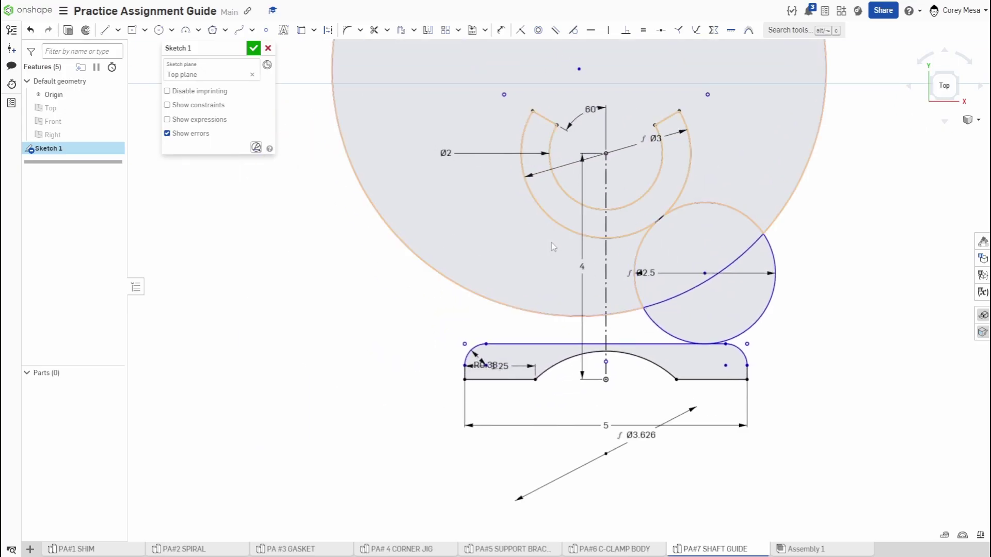
Reapply tangency between the large circle and the ring's outer arc, then remove the large circle
{"action": "key", "text": "t"}
{"action": "left_click", "coordinate": [492, 300]}
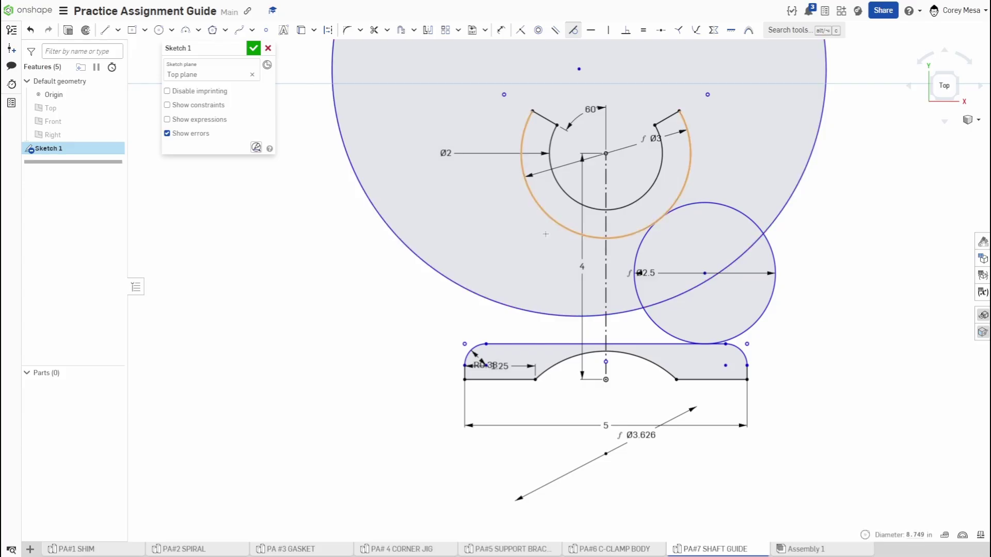
{"action": "left_click", "coordinate": [629, 235]}
{"action": "scroll", "coordinate": [628, 237], "scroll_direction": "up", "scroll_amount": 3}
{"action": "scroll", "coordinate": [631, 242], "scroll_direction": "up", "scroll_amount": 2}
{"action": "scroll", "coordinate": [611, 260], "scroll_direction": "down", "scroll_amount": 6}
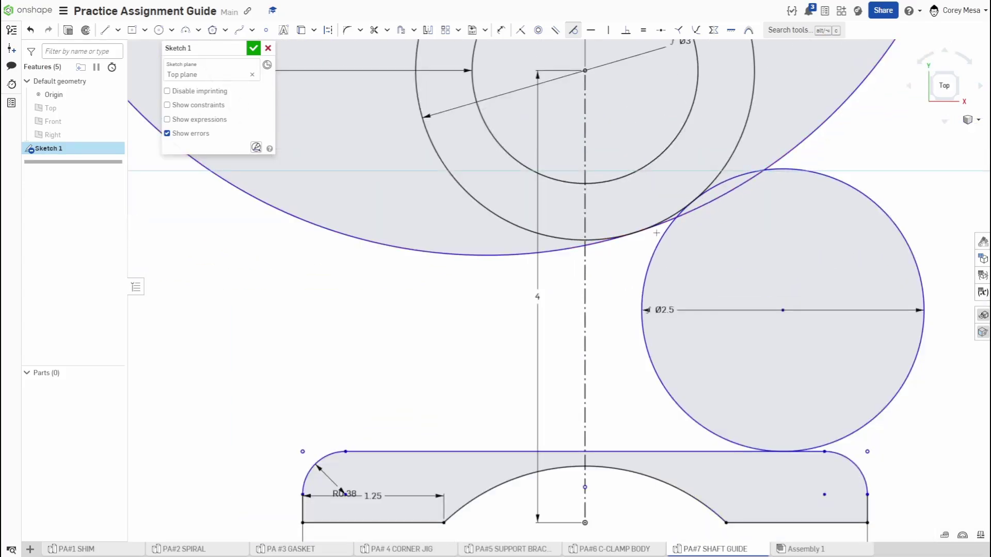
{"action": "scroll", "coordinate": [611, 259], "scroll_direction": "down", "scroll_amount": 2}
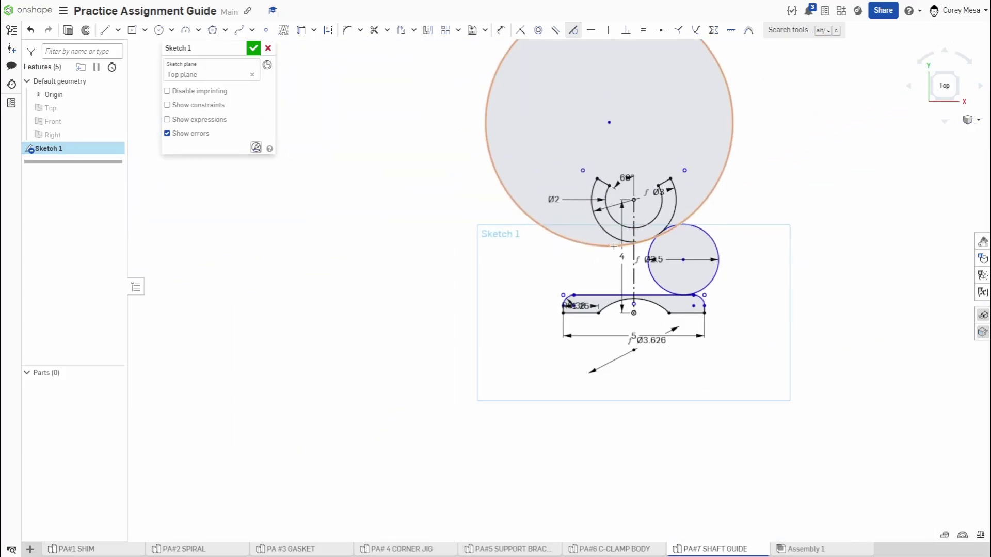
{"action": "middle_click_drag", "start_coordinate": [650, 199], "coordinate": [615, 300]}
{"action": "key", "text": "Escape"}
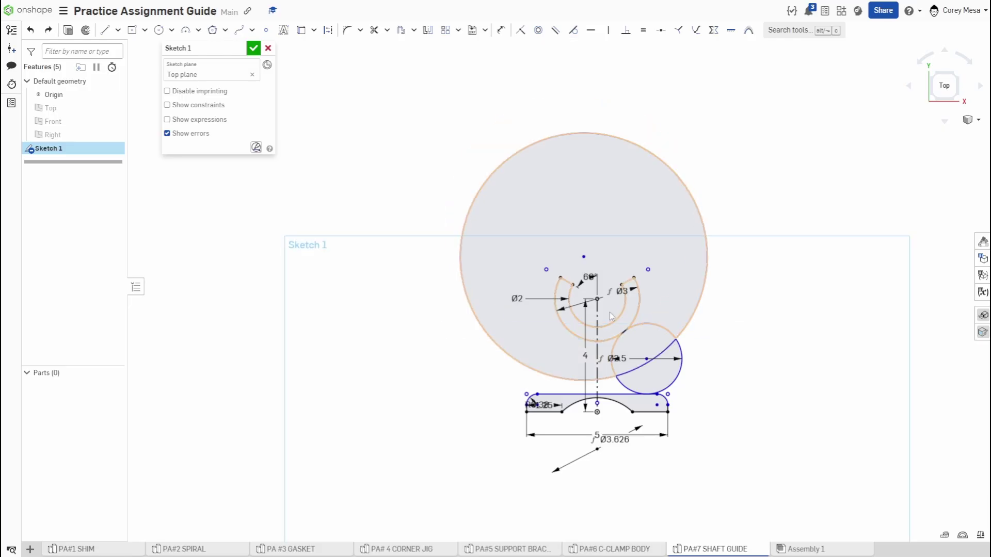
{"action": "key", "text": "ctrl+z"}
{"action": "key", "text": "ctrl+z"}
{"action": "scroll", "coordinate": [557, 349], "scroll_direction": "up", "scroll_amount": 2}
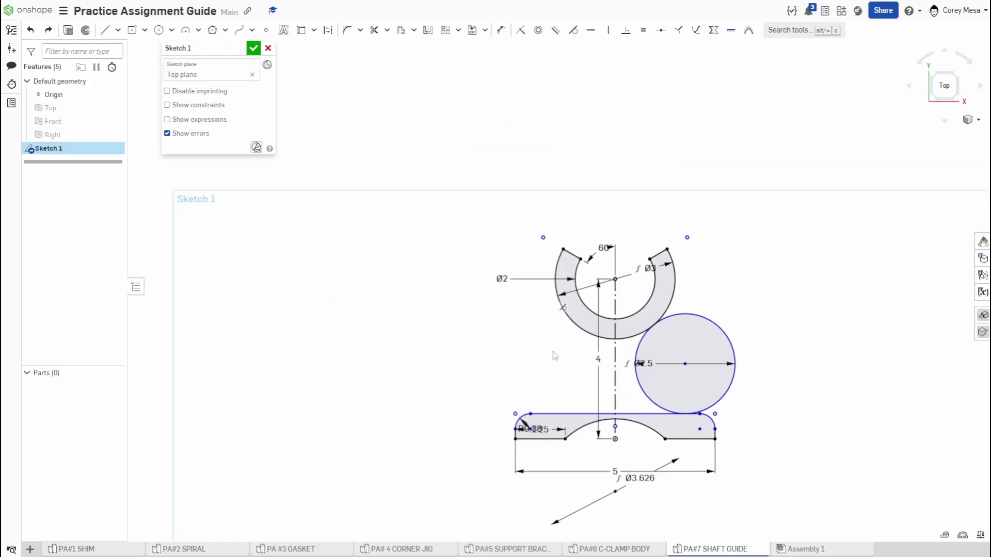
Draw a small circle left of the centreline beside the ring
{"action": "key", "text": "c"}
{"action": "left_click", "coordinate": [503, 362]}
{"action": "left_click", "coordinate": [524, 361]}
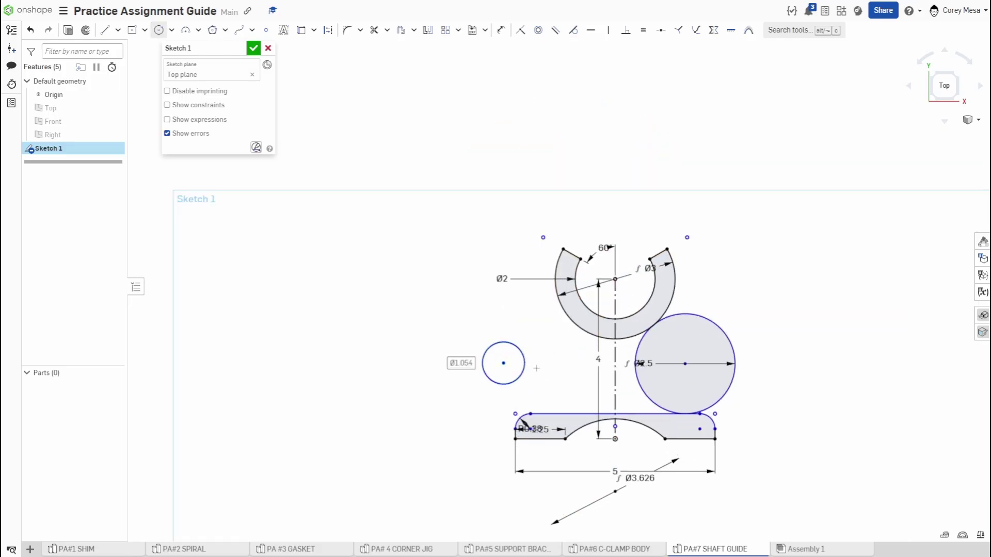
{"action": "scroll", "coordinate": [538, 371], "scroll_direction": "up", "scroll_amount": 3}
{"action": "middle_click_drag", "start_coordinate": [562, 377], "coordinate": [594, 370]}
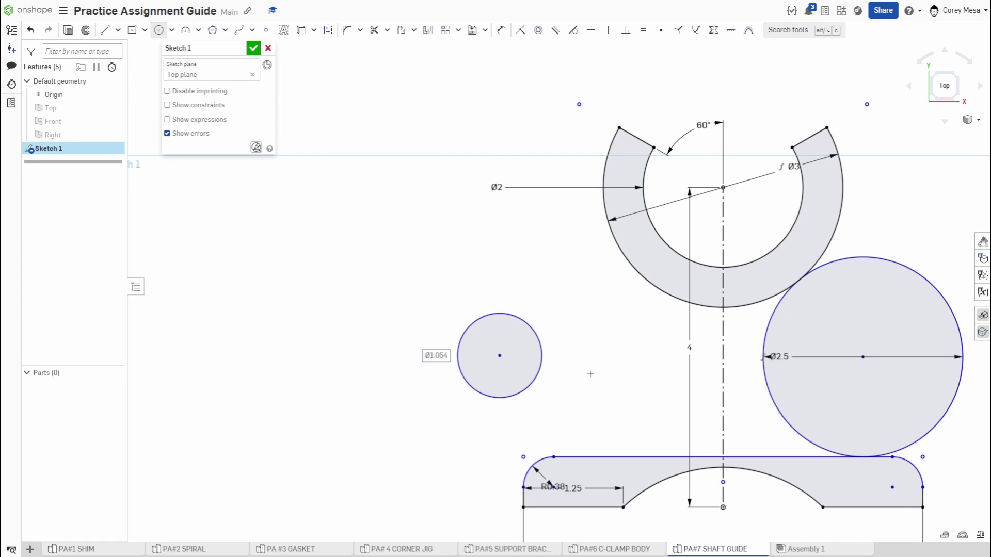
Make the small circle tangent to the ring's outer arc and the base's top edge
{"action": "key", "text": "t"}
{"action": "left_click", "coordinate": [542, 338]}
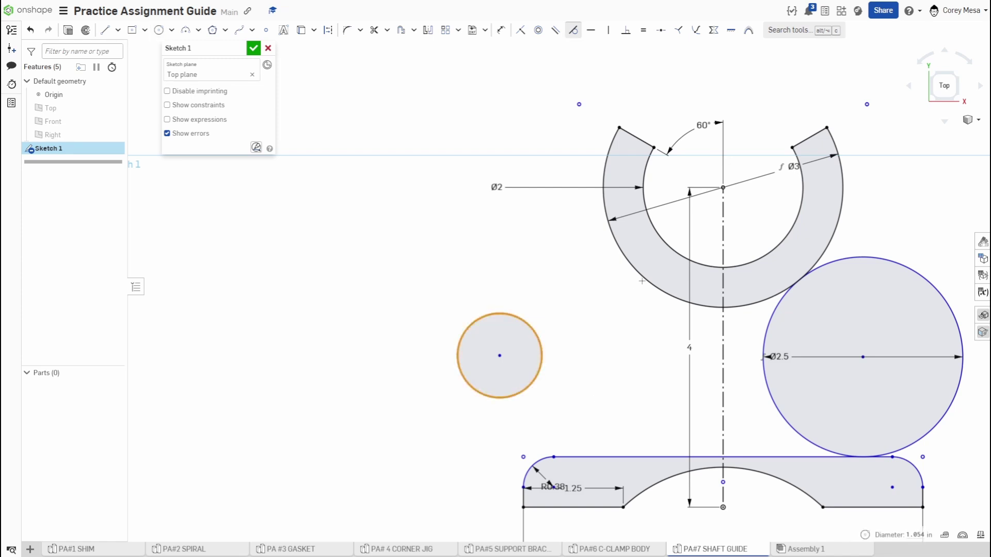
{"action": "left_click", "coordinate": [632, 268]}
{"action": "left_click", "coordinate": [592, 327]}
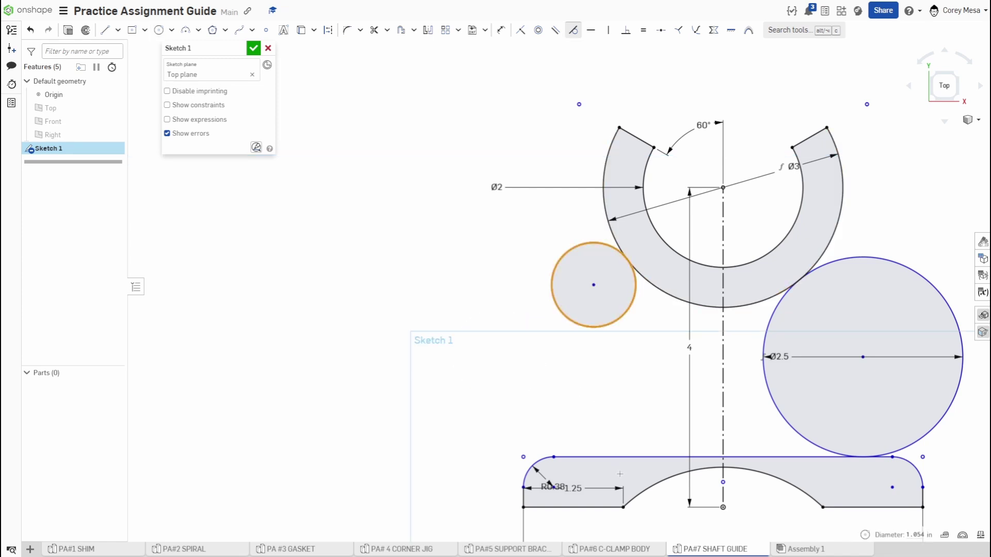
{"action": "left_click", "coordinate": [613, 457]}
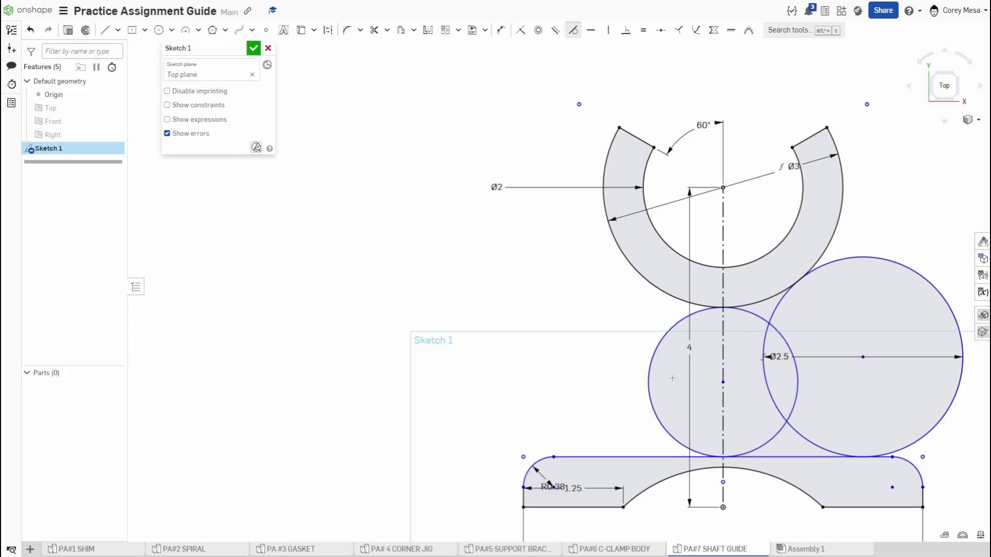
Dimension the small circle to 2.5, then undo back to the loose Ø1.054 circle and select it
{"action": "key", "text": "d"}
{"action": "left_click", "coordinate": [649, 383]}
{"action": "left_click", "coordinate": [680, 385]}
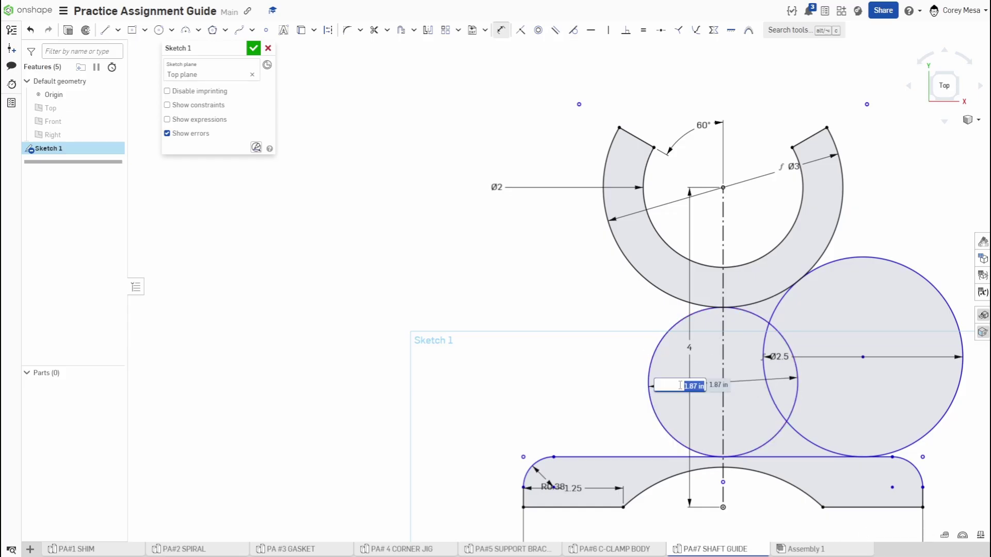
{"action": "type", "text": "2.5"}
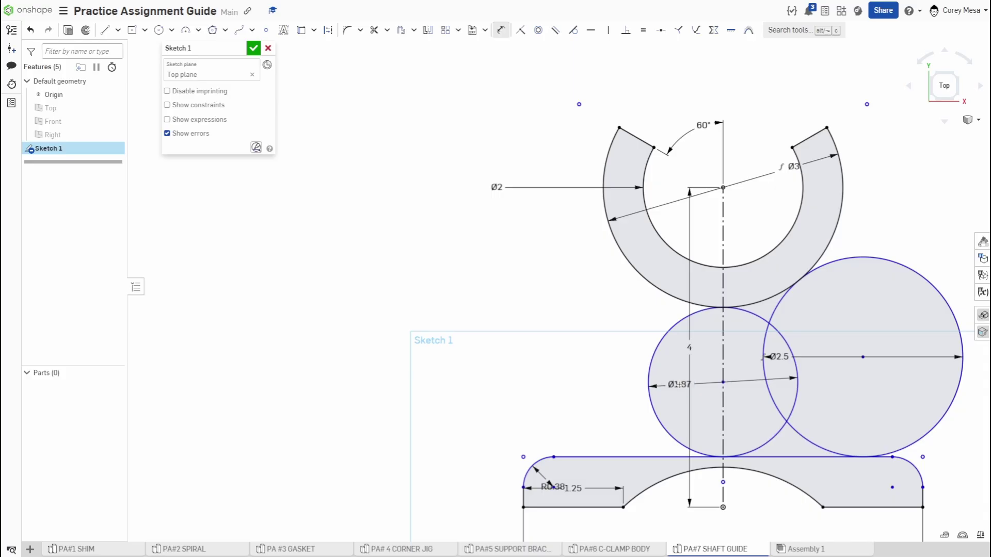
{"action": "key", "text": "Return"}
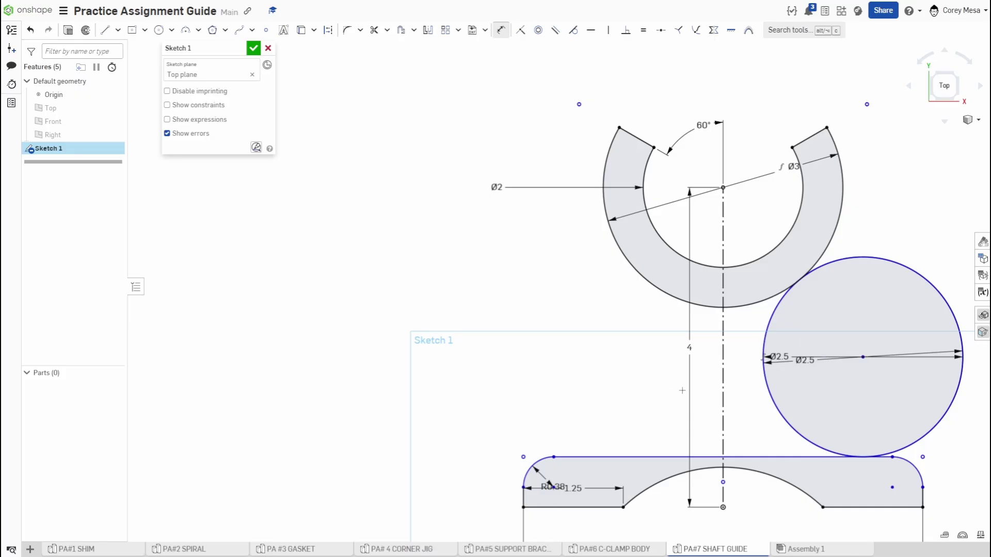
{"action": "key", "text": "ctrl+z"}
{"action": "key", "text": "ctrl+z"}
{"action": "key", "text": "ctrl+z"}
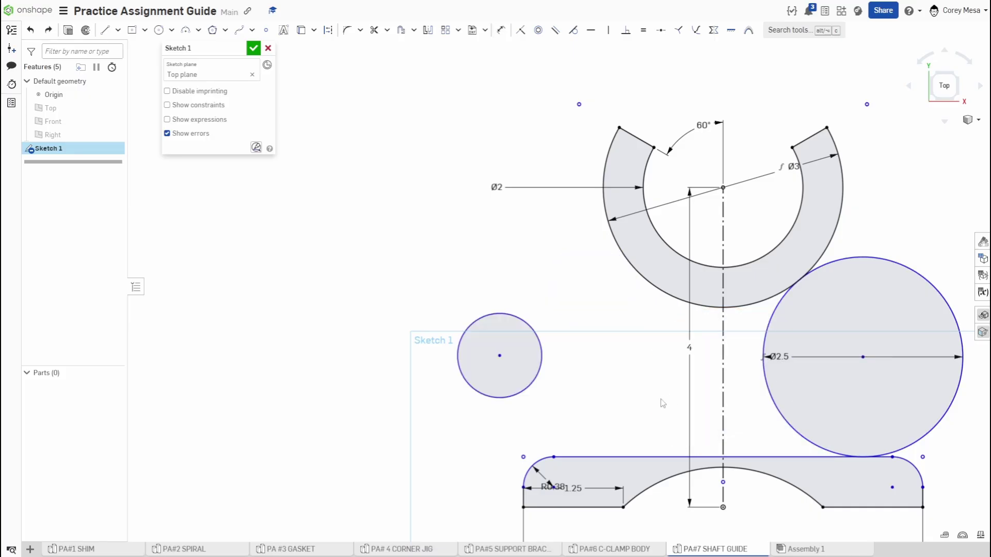
{"action": "left_click_drag", "start_coordinate": [571, 314], "coordinate": [409, 428]}
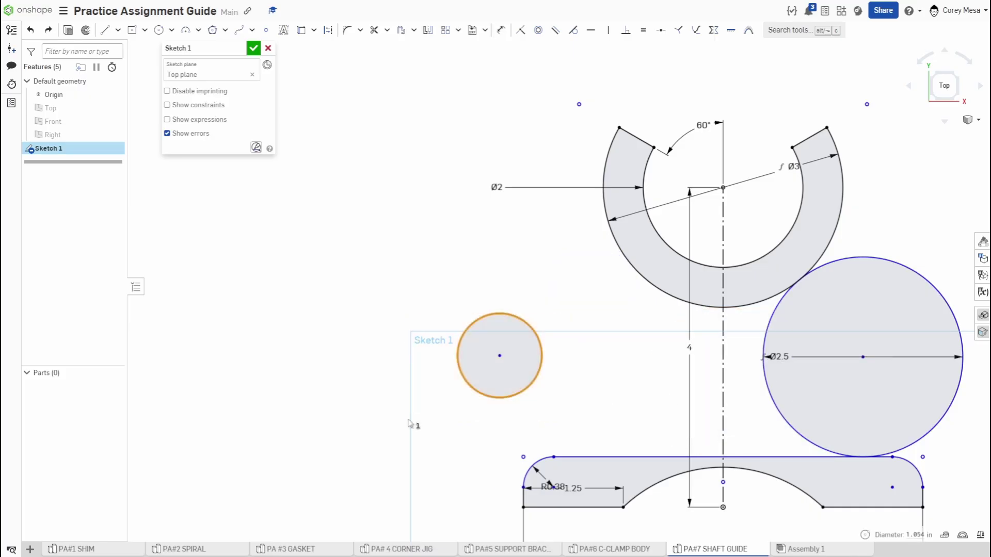
Delete the small circle and draw a new circle left of the centreline
{"action": "key", "text": "Delete"}
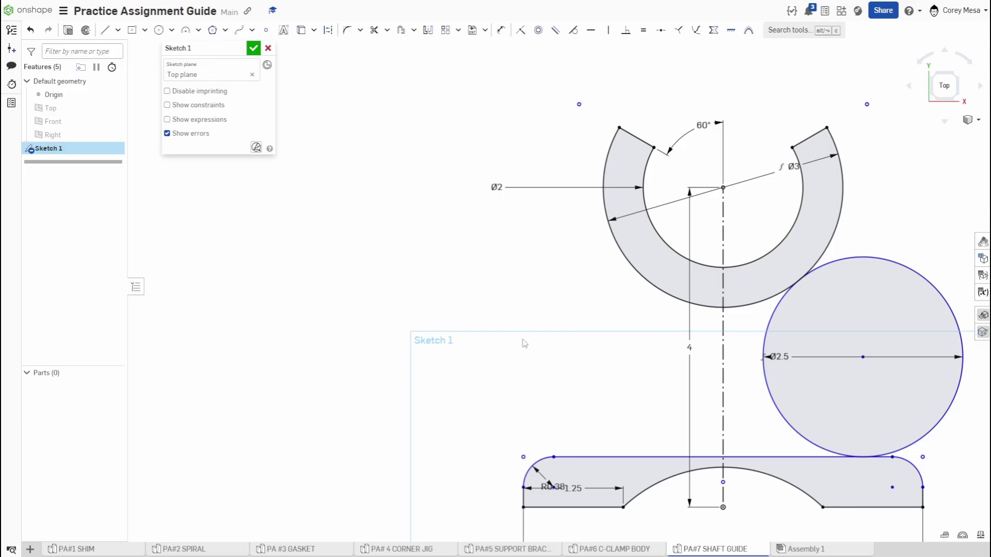
{"action": "key", "text": "c"}
{"action": "left_click", "coordinate": [504, 294]}
{"action": "left_click", "coordinate": [529, 367]}
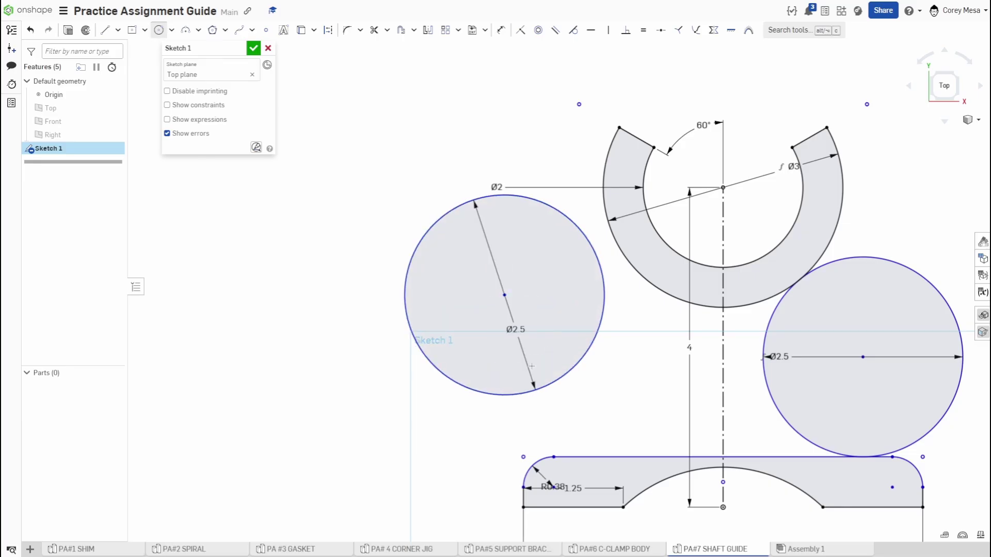
Make the left circle tangent to the ring's outer arc and the base's top edge
{"action": "key", "text": "t"}
{"action": "left_click", "coordinate": [596, 249]}
{"action": "left_click", "coordinate": [617, 264]}
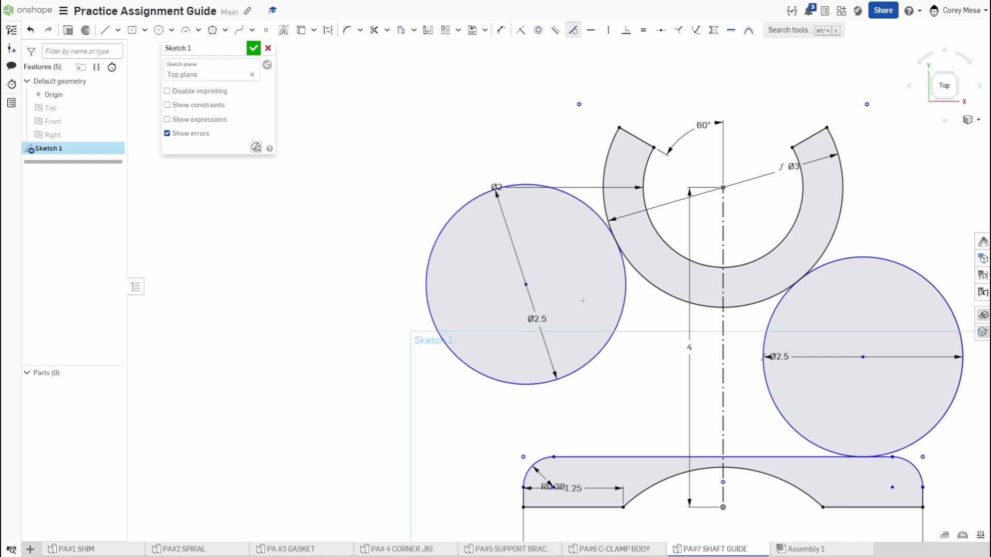
{"action": "left_click", "coordinate": [568, 376]}
{"action": "left_click", "coordinate": [562, 458]}
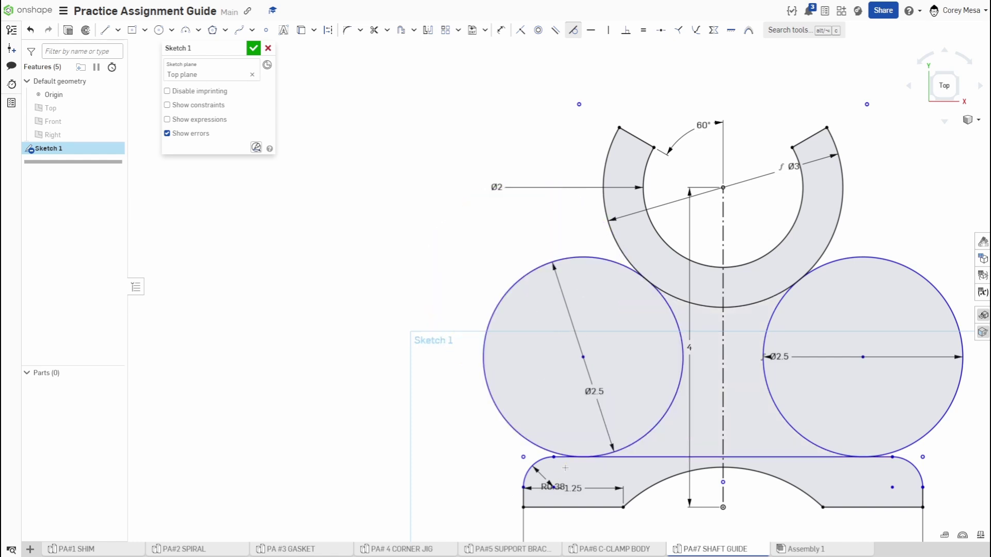
{"action": "scroll", "coordinate": [637, 406], "scroll_direction": "down", "scroll_amount": 2}
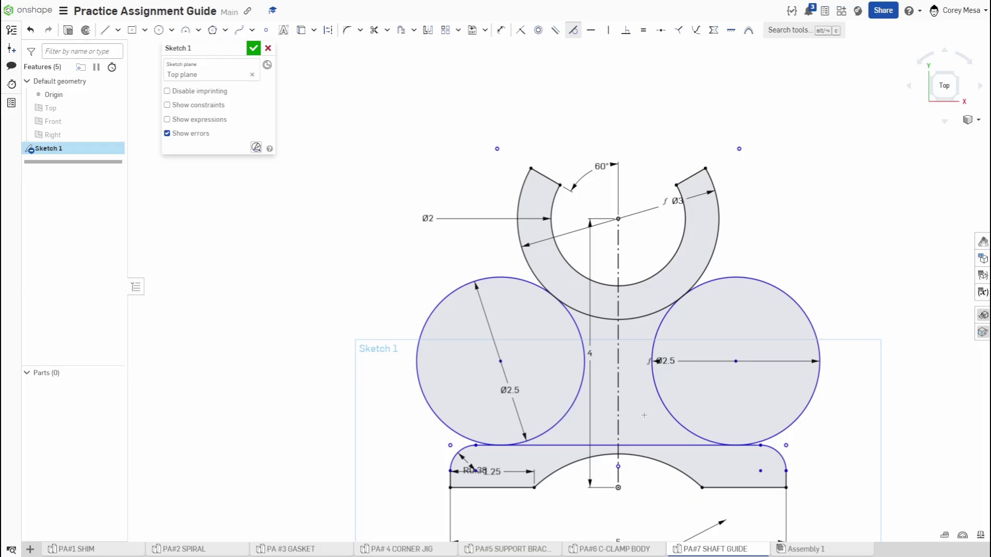
Trim both side circles' outer halves, the ring's lower outer arc, and the base's middle top edge
{"action": "key", "text": "m"}
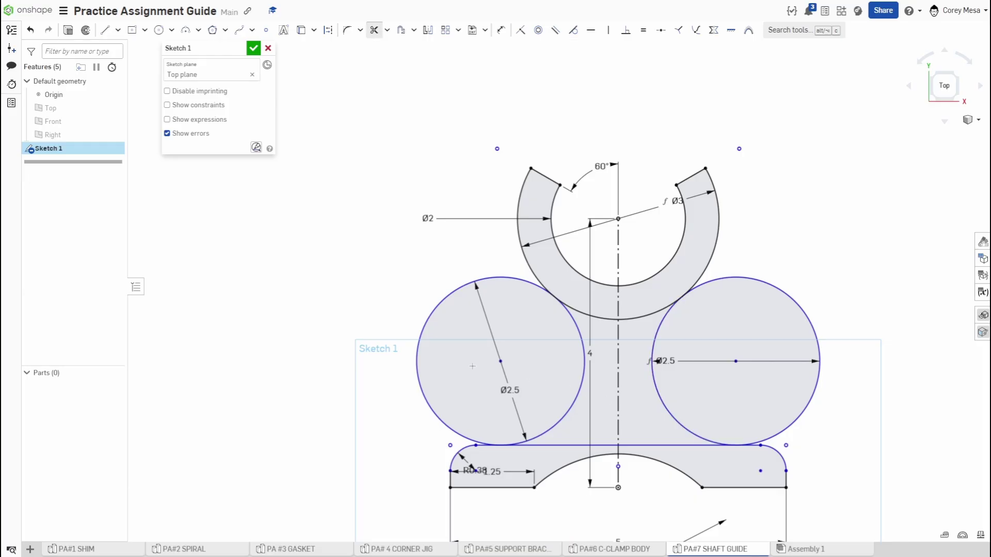
{"action": "left_click", "coordinate": [450, 296]}
{"action": "left_click", "coordinate": [808, 318]}
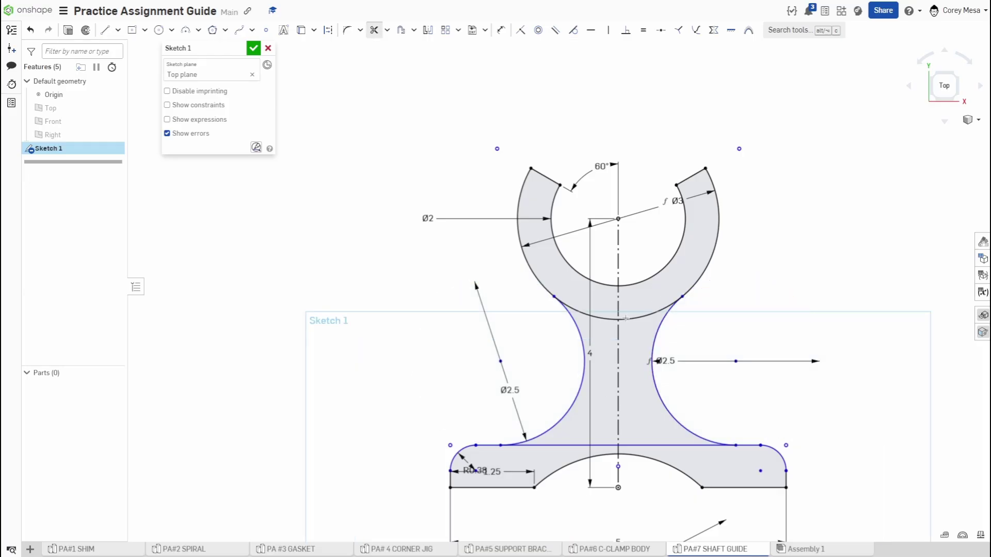
{"action": "left_click", "coordinate": [650, 314]}
{"action": "left_click", "coordinate": [605, 315]}
{"action": "left_click", "coordinate": [560, 445]}
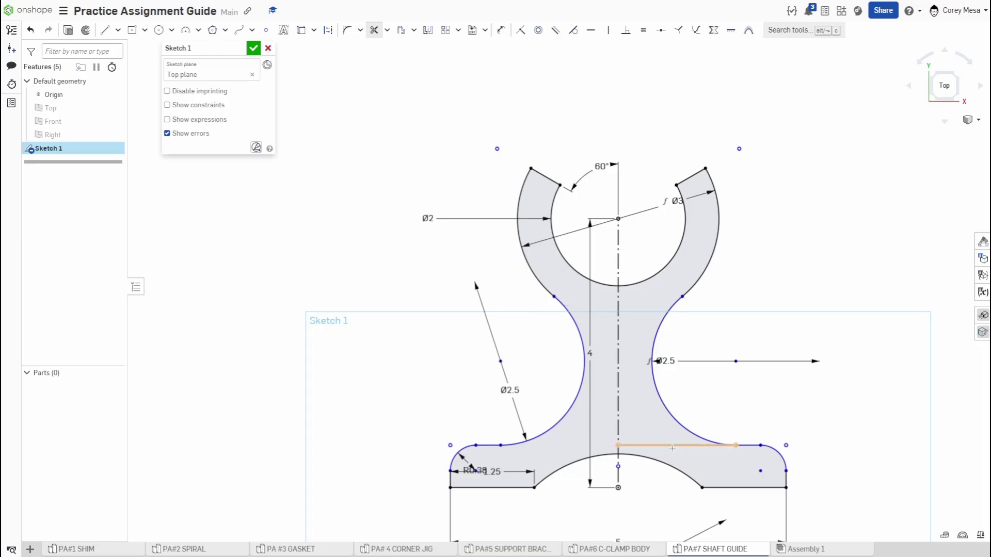
{"action": "left_click", "coordinate": [686, 444]}
{"action": "key", "text": "Escape"}
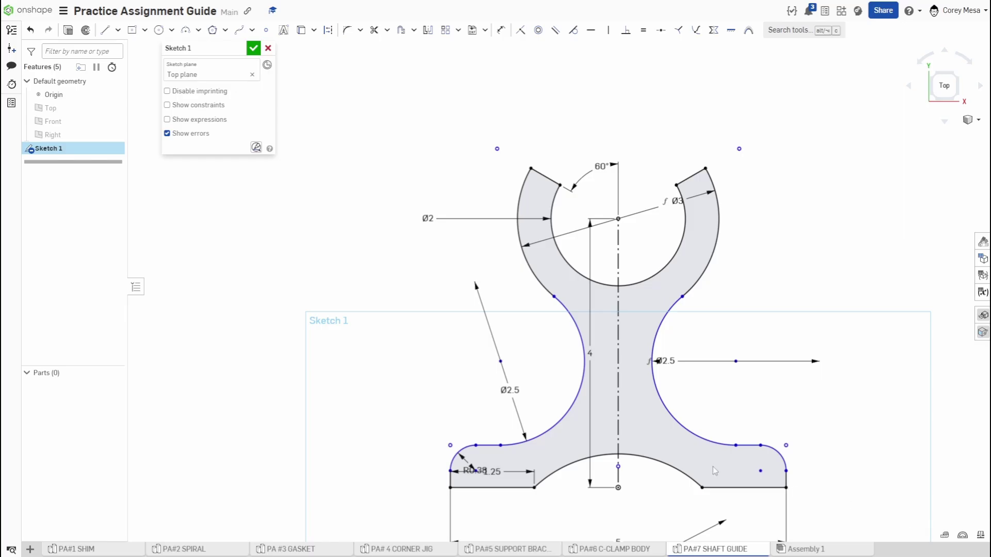
Try changing the 4 height to 6, undo it, and move the 1.25 dimension below the part
{"action": "double_click", "coordinate": [591, 351]}
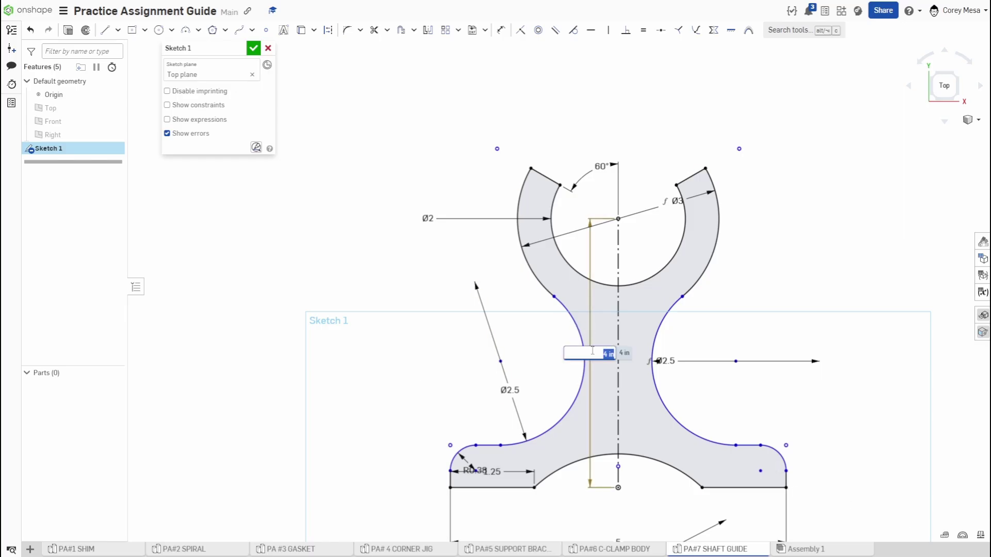
{"action": "type", "text": "6"}
{"action": "key", "text": "Return"}
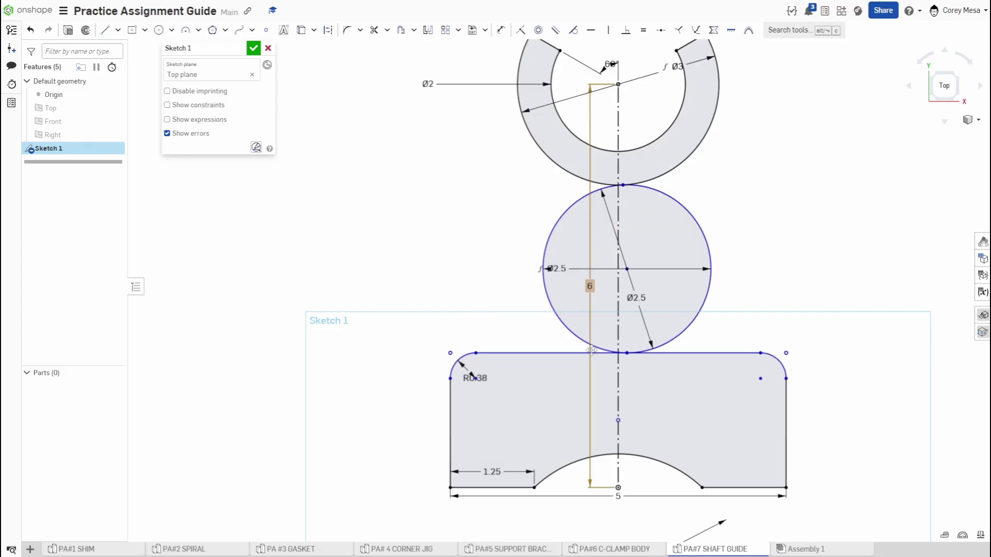
{"action": "key", "text": "ctrl+z"}
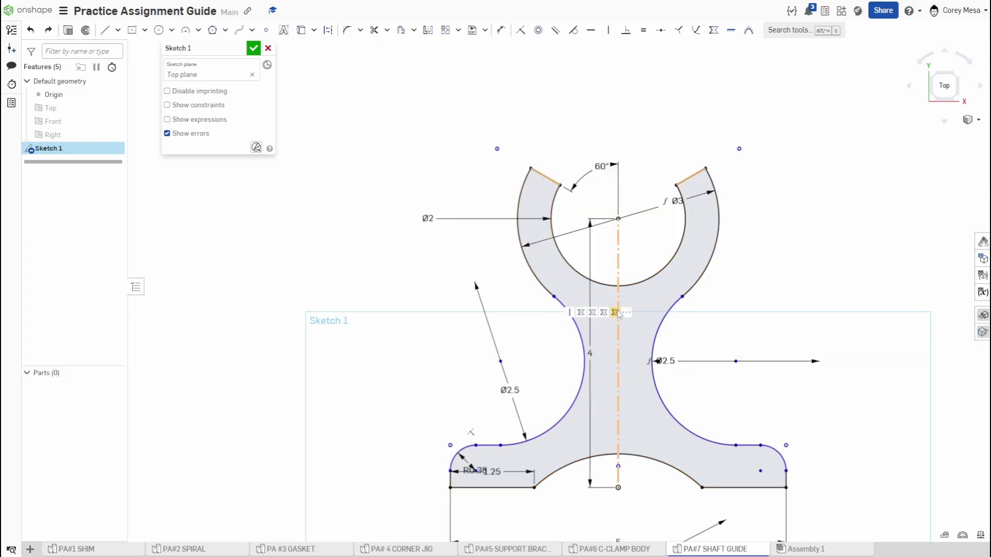
{"action": "left_click_drag", "start_coordinate": [493, 471], "coordinate": [505, 505]}
{"action": "scroll", "coordinate": [504, 504], "scroll_direction": "down", "scroll_amount": 1}
{"action": "middle_click_drag", "start_coordinate": [505, 504], "coordinate": [526, 416]}
Try an overall width of 3, revert to 5, then edit the bottom arc's 1.813*2 expression
{"action": "double_click", "coordinate": [591, 438]}
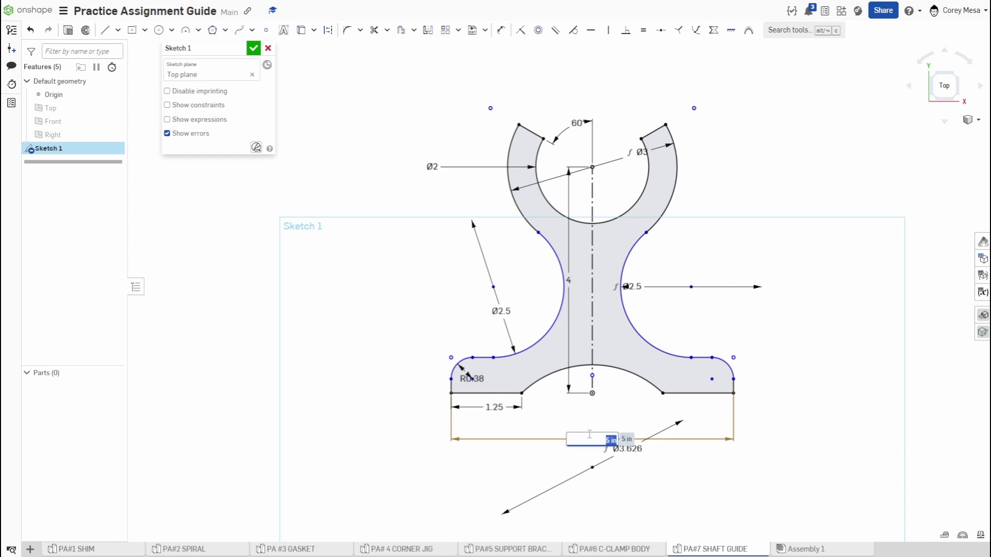
{"action": "type", "text": "3"}
{"action": "key", "text": "Return"}
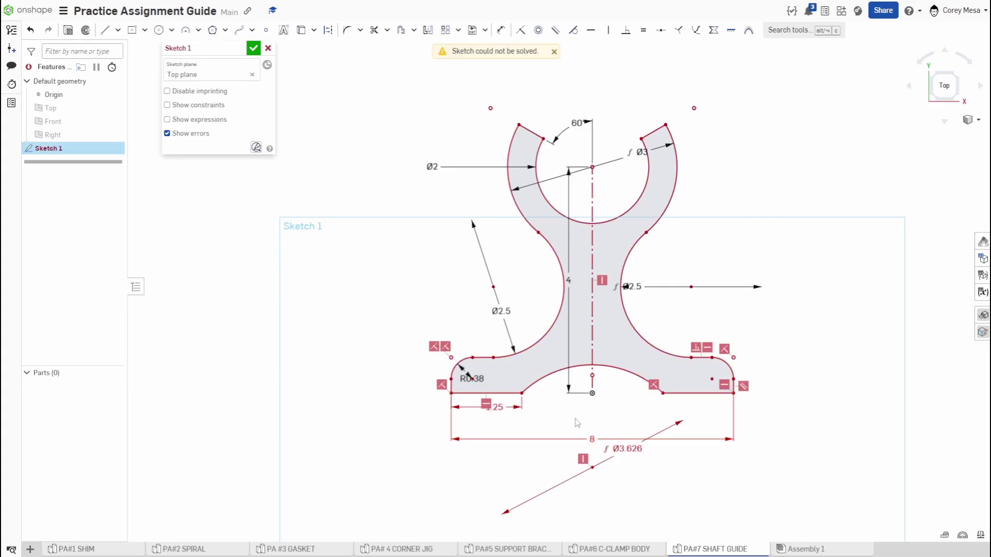
{"action": "key", "text": "ctrl+z"}
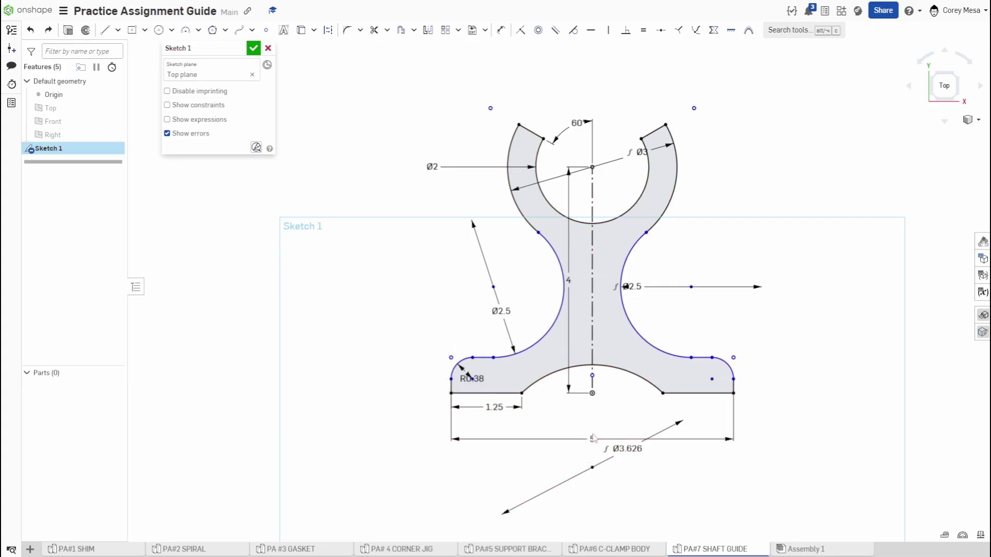
{"action": "double_click", "coordinate": [626, 449]}
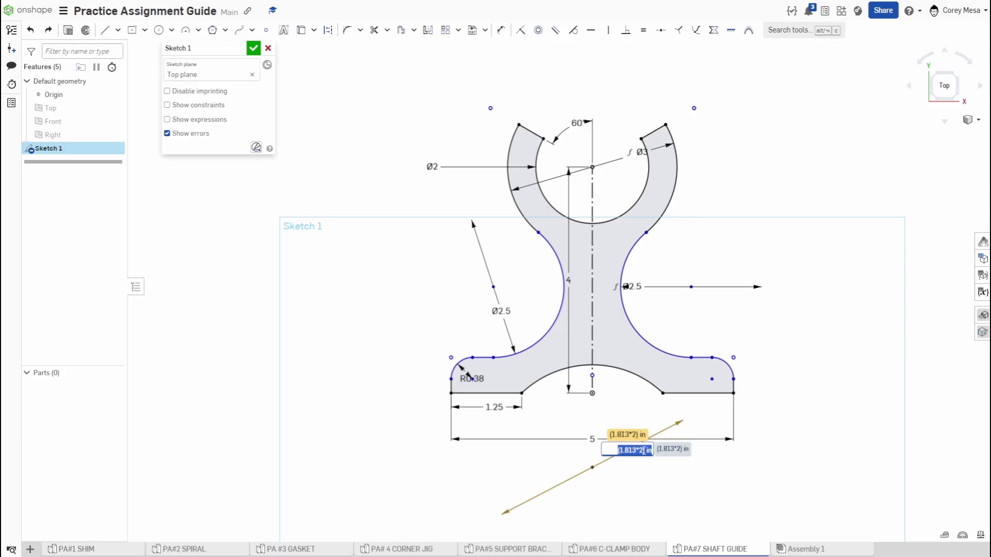
{"action": "double_click", "coordinate": [634, 450]}
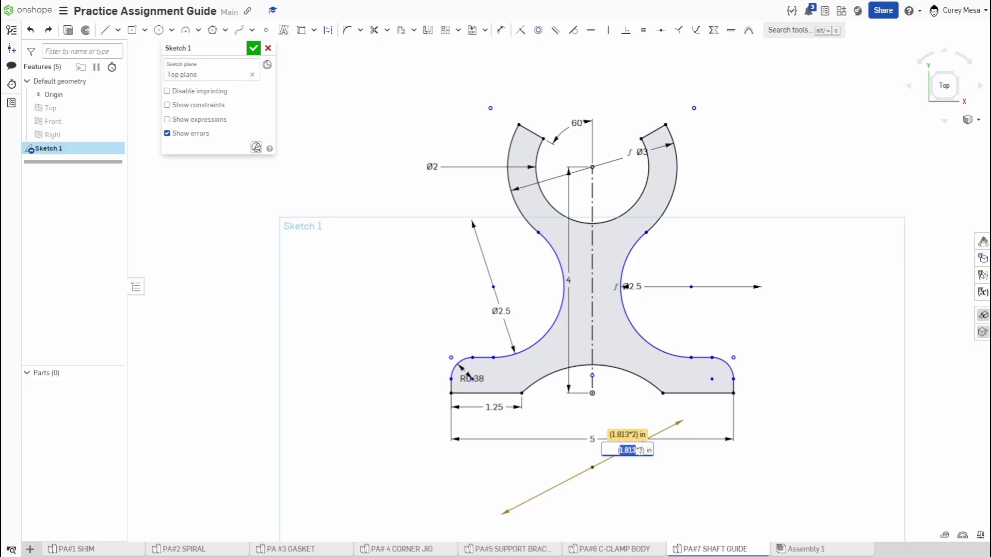
Change the base ledge length dimension from 1.25 to 1.5
{"action": "left_click", "coordinate": [549, 435]}
{"action": "double_click", "coordinate": [496, 409]}
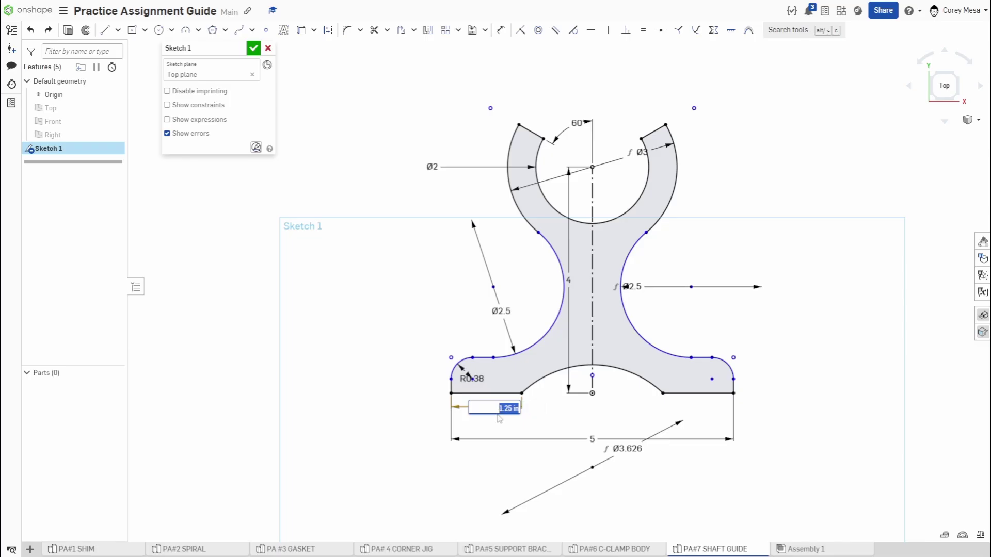
{"action": "type", "text": "1.5"}
{"action": "key", "text": "Return"}
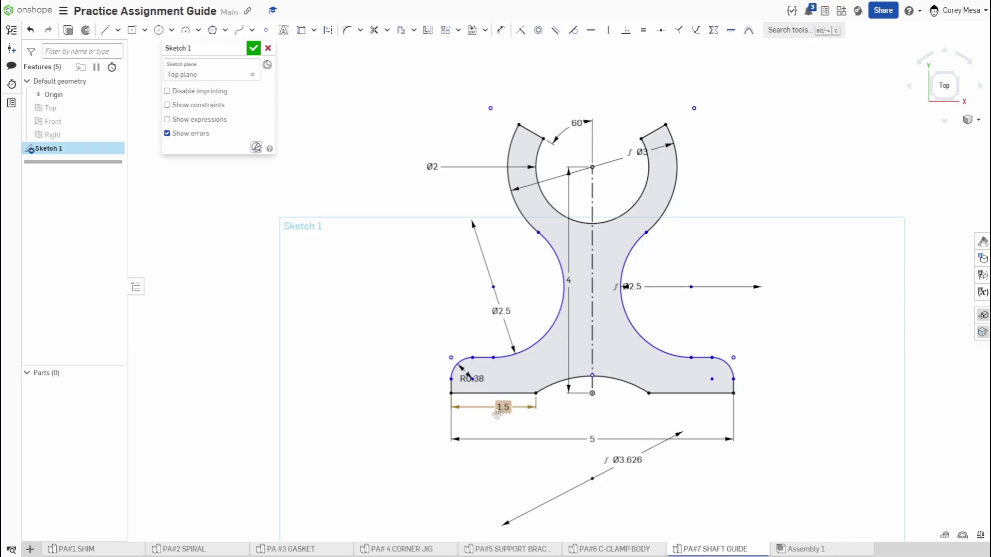
Change the left and right side arc diameters from Ø2.5 to Ø2.4
{"action": "double_click", "coordinate": [511, 312]}
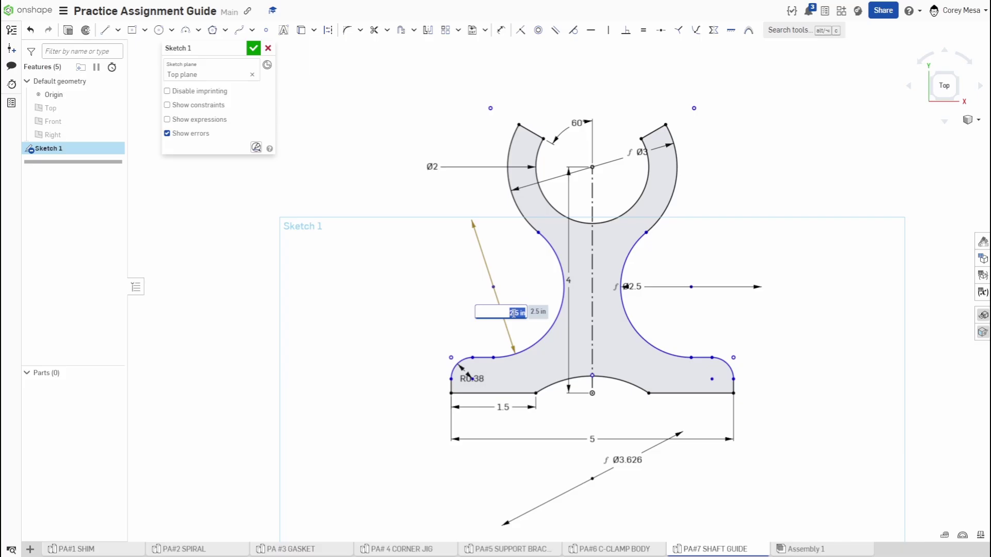
{"action": "type", "text": "2.4"}
{"action": "key", "text": "Return"}
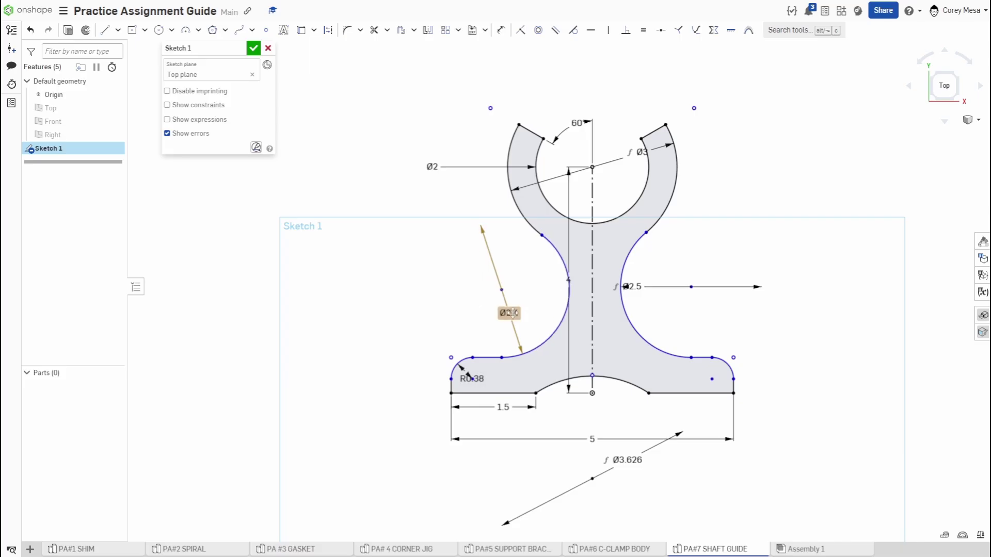
{"action": "double_click", "coordinate": [640, 287]}
{"action": "type", "text": "2.4"}
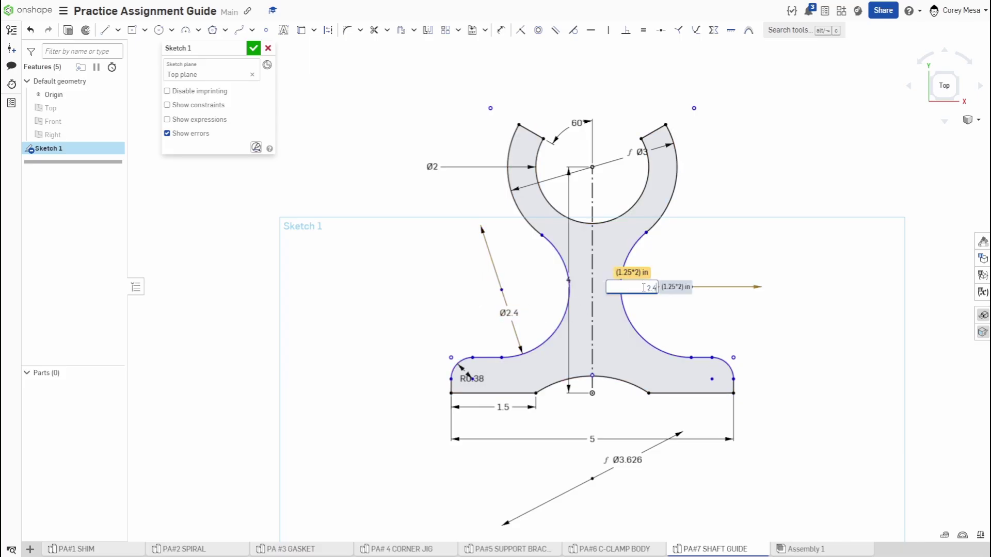
{"action": "key", "text": "Return"}
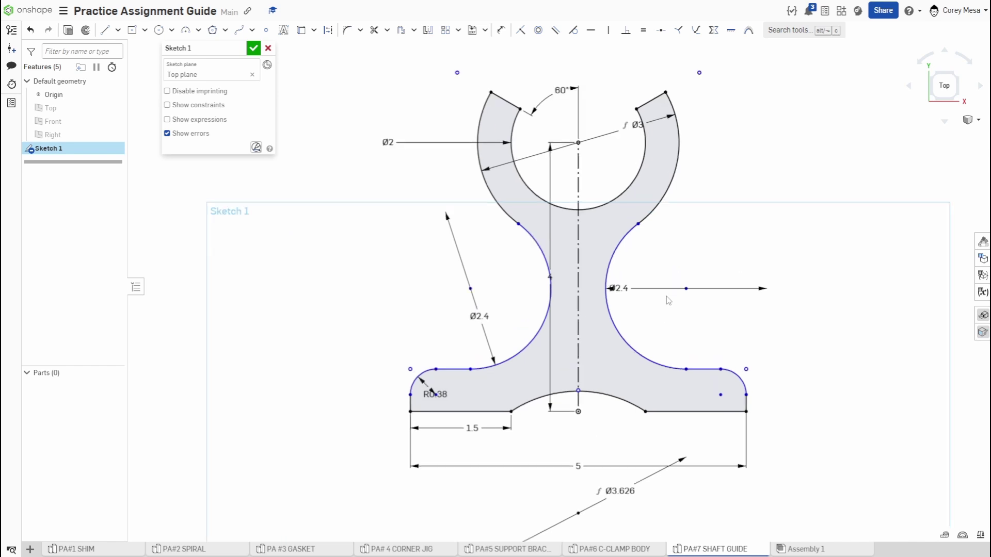
{"action": "middle_click_drag", "start_coordinate": [671, 355], "coordinate": [684, 401]}
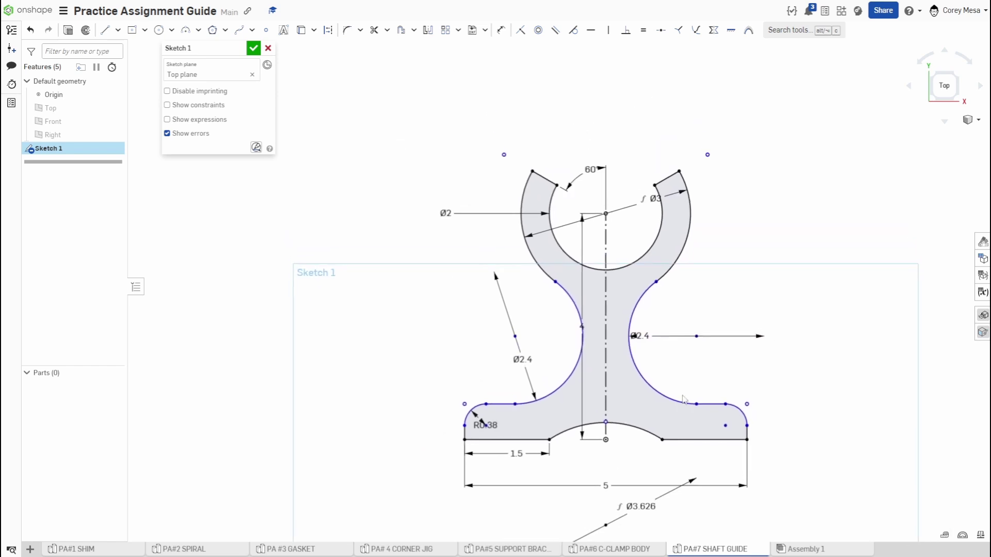
{"action": "left_click", "coordinate": [631, 388]}
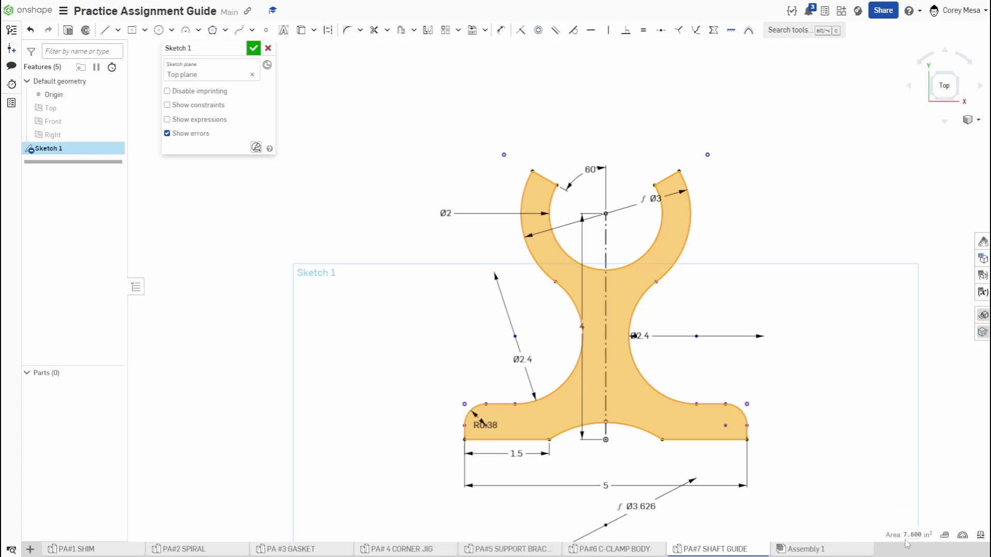
{"action": "mouse_move", "coordinate": [911, 539]}
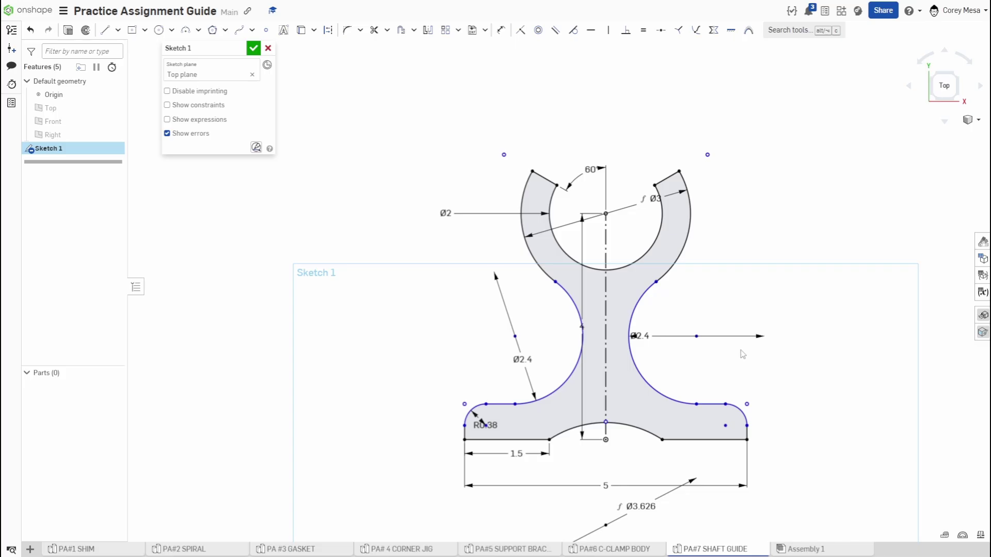
Box-select the entire shaft-guide profile with all its dimensions and delete it
{"action": "scroll", "coordinate": [757, 274], "scroll_direction": "down", "scroll_amount": 2}
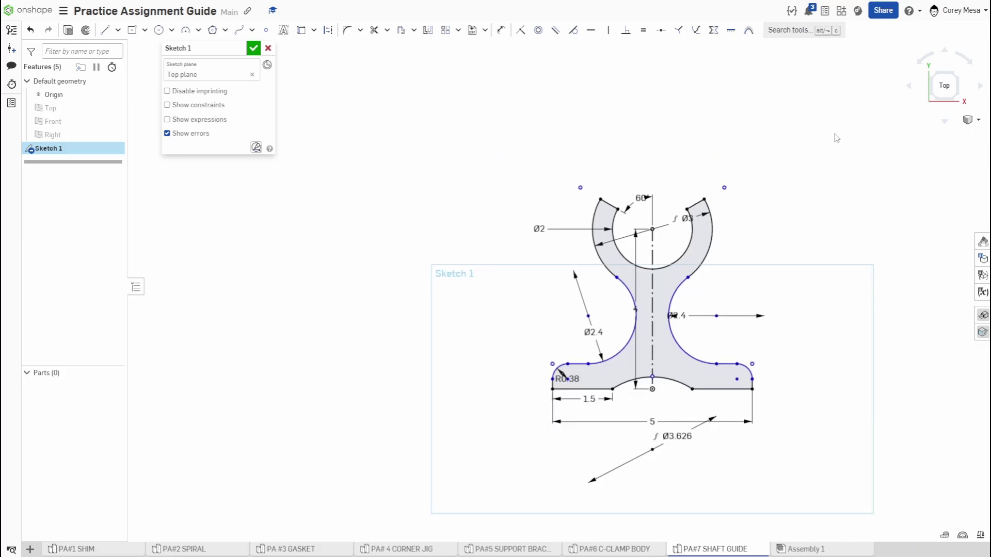
{"action": "mouse_move", "coordinate": [836, 133]}
{"action": "left_mouse_down"}
{"action": "mouse_move", "coordinate": [507, 466]}
{"action": "mouse_move", "coordinate": [486, 459]}
{"action": "left_mouse_up"}
{"action": "key", "text": "Delete"}
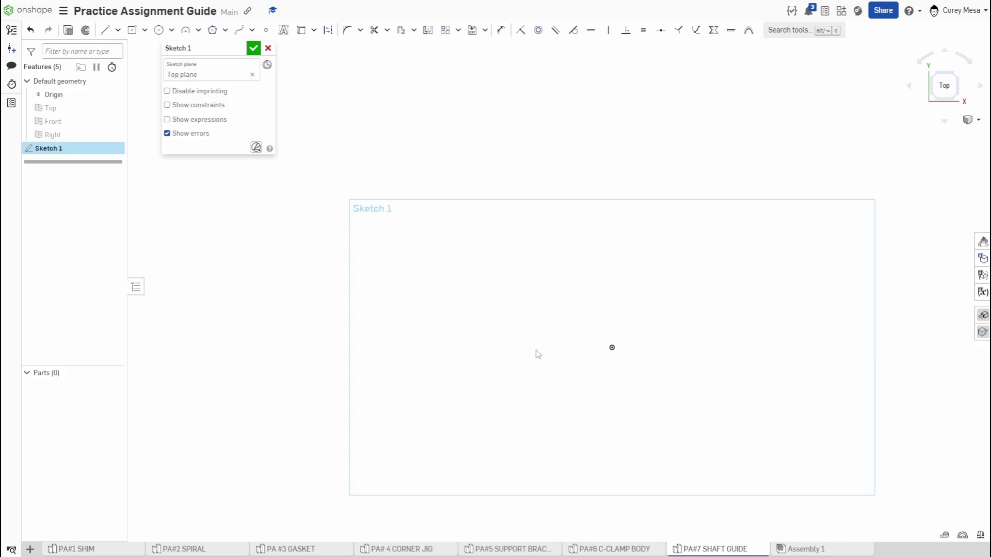
Draw a 4-long vertical construction line from the origin, with its dimension placed on the right
{"action": "key", "text": "l"}
{"action": "left_click", "coordinate": [612, 348]}
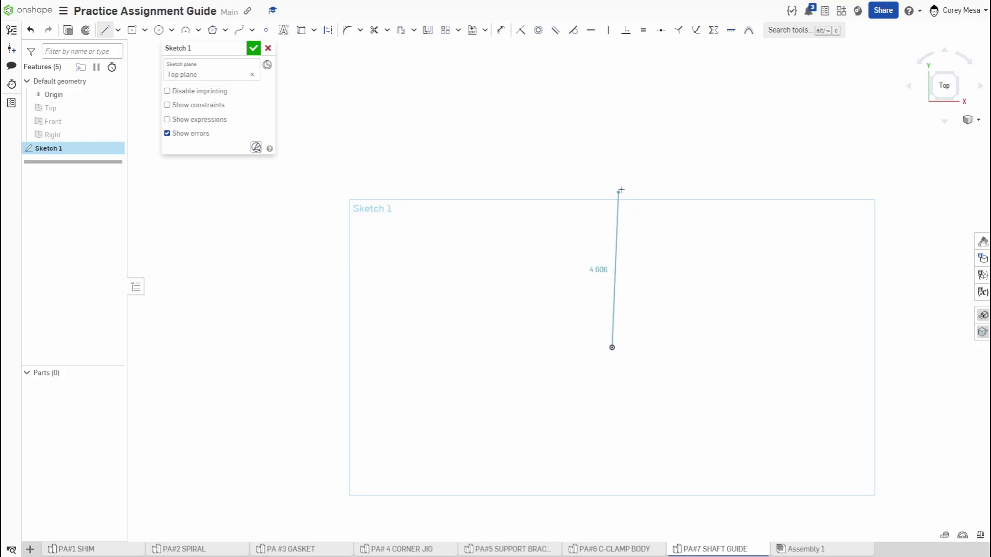
{"action": "key", "text": "q"}
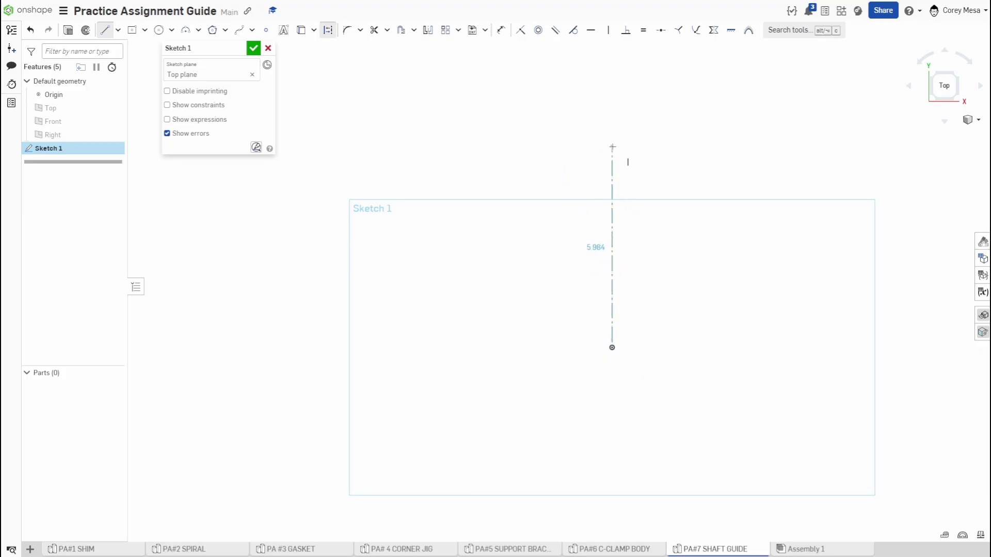
{"action": "key", "text": "Tab"}
{"action": "type", "text": "4"}
{"action": "key", "text": "Return"}
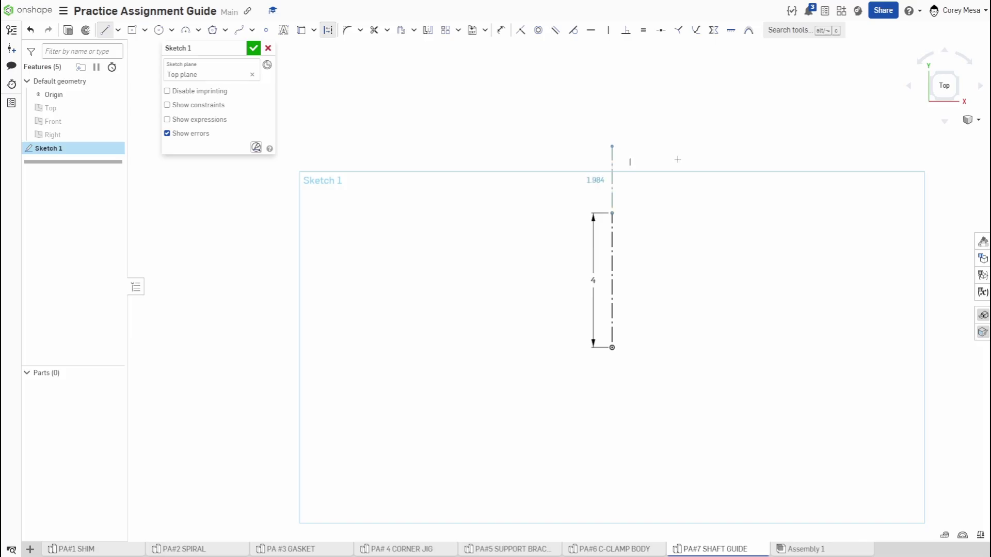
{"action": "key", "text": "Escape"}
{"action": "left_click_drag", "start_coordinate": [592, 280], "coordinate": [735, 289]}
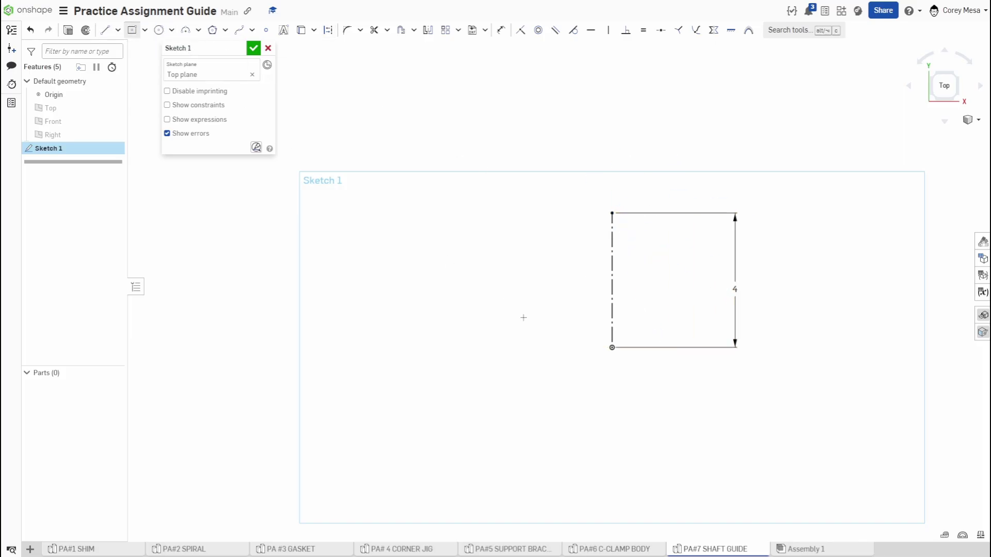
Draw a 5 × 0.625 center-point rectangle centred on the origin
{"action": "key", "text": "r"}
{"action": "left_click", "coordinate": [612, 307]}
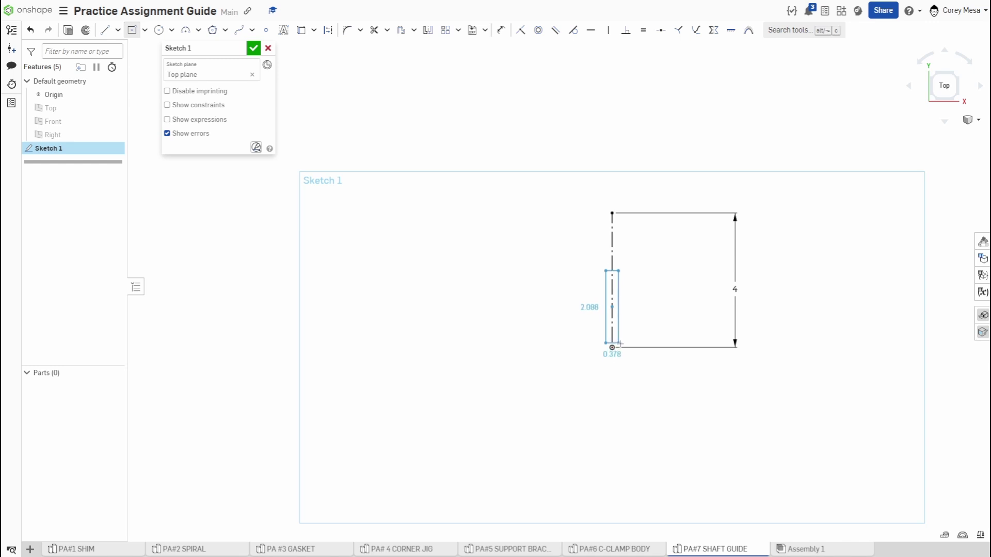
{"action": "left_click", "coordinate": [656, 347]}
{"action": "type", "text": "5"}
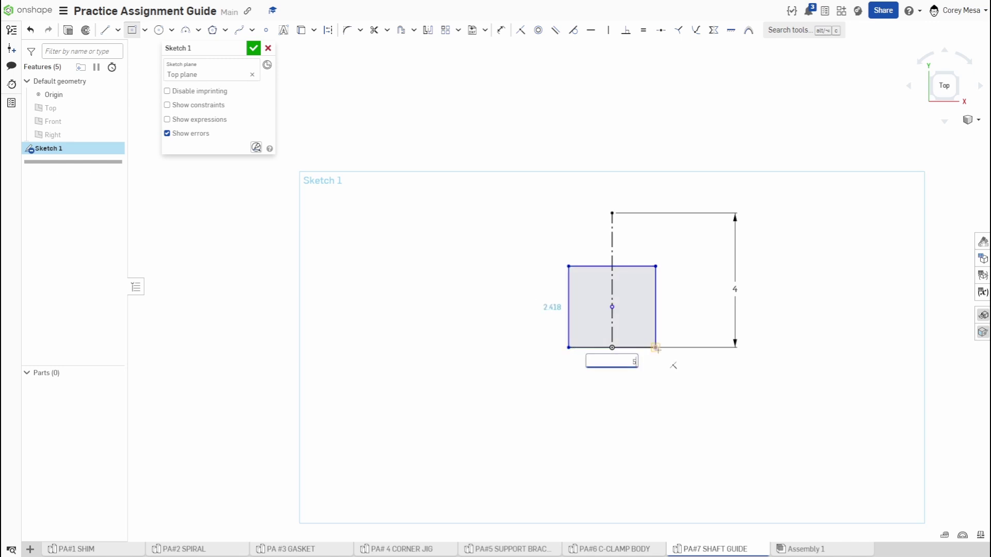
{"action": "key", "text": "Tab"}
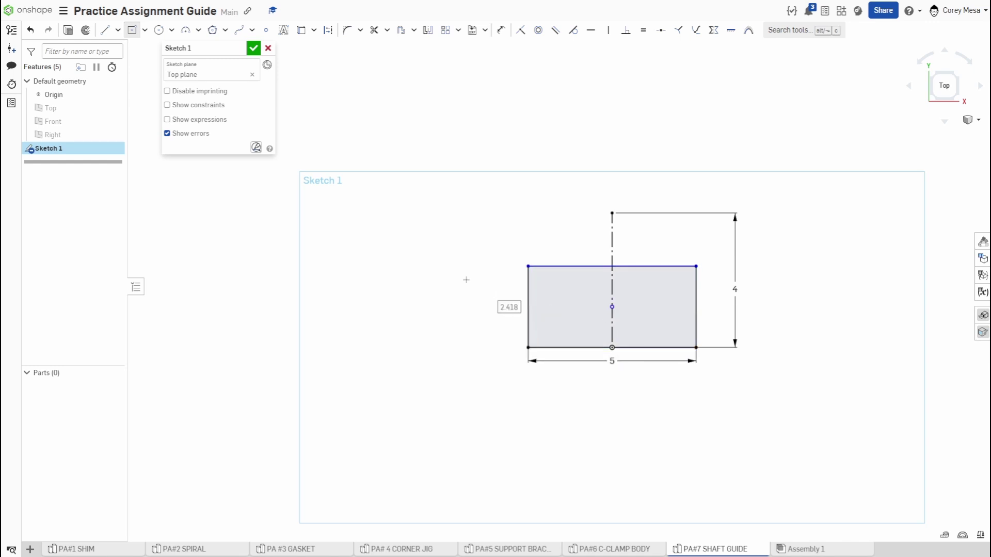
{"action": "key", "text": "BackSpace"}
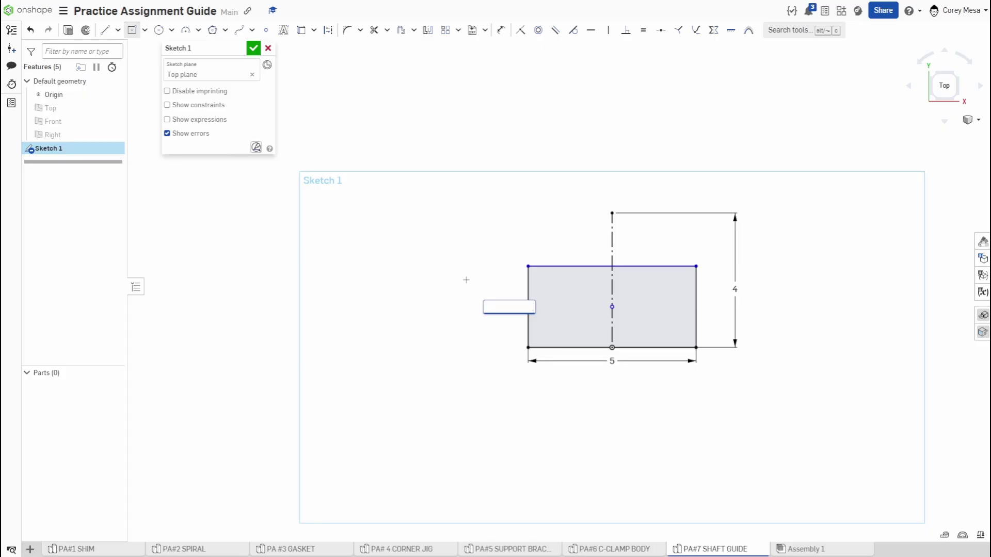
{"action": "type", "text": ".625"}
{"action": "key", "text": "Return"}
Trim away the rectangle's right half, keeping the left half beside the centreline
{"action": "scroll", "coordinate": [496, 377], "scroll_direction": "up", "scroll_amount": 2}
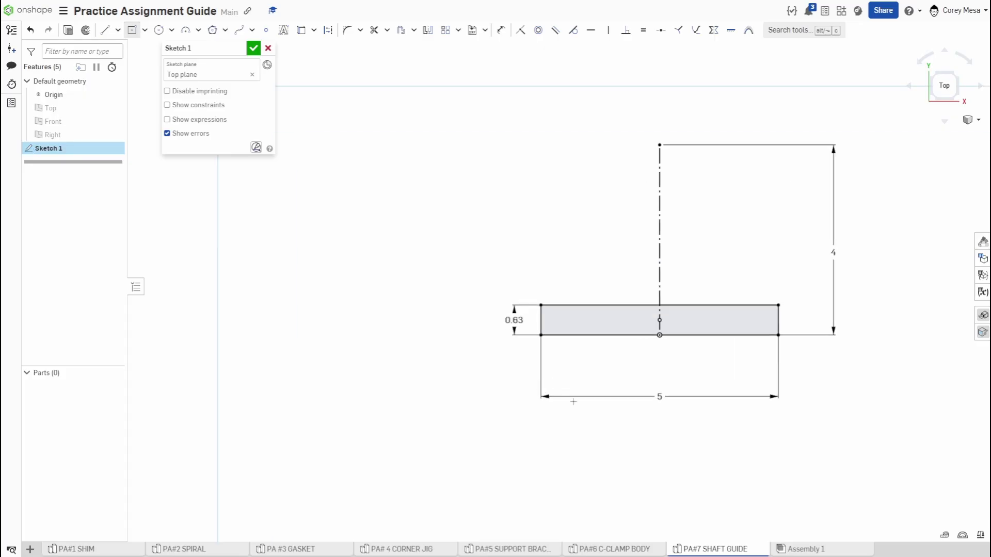
{"action": "key", "text": "m"}
{"action": "left_click_drag", "start_coordinate": [692, 394], "coordinate": [701, 194]}
{"action": "left_click_drag", "start_coordinate": [772, 318], "coordinate": [690, 360]}
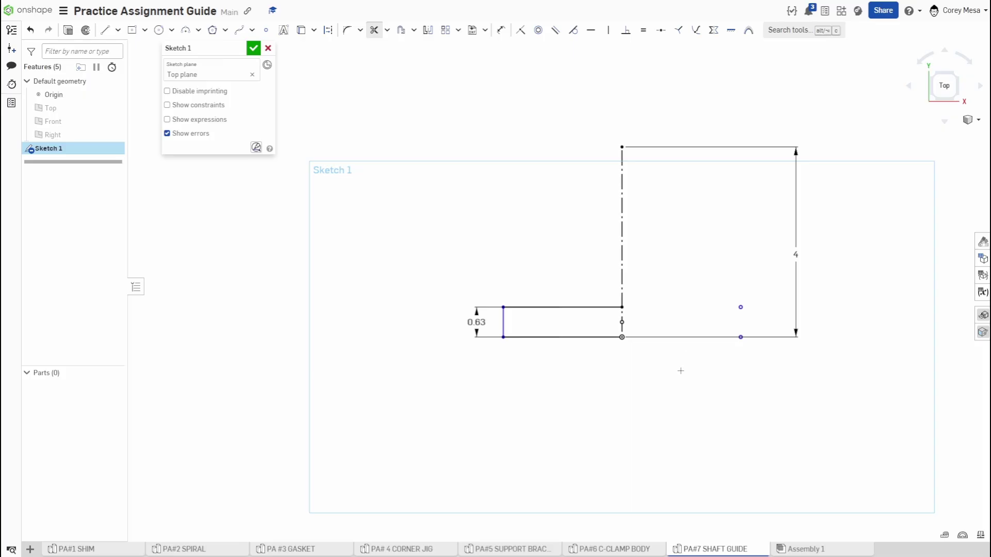
{"action": "scroll", "coordinate": [681, 371], "scroll_direction": "up", "scroll_amount": 3}
{"action": "middle_click_drag", "start_coordinate": [681, 365], "coordinate": [768, 413]}
{"action": "scroll", "coordinate": [765, 405], "scroll_direction": "down", "scroll_amount": 4}
{"action": "scroll", "coordinate": [755, 418], "scroll_direction": "up", "scroll_amount": 2}
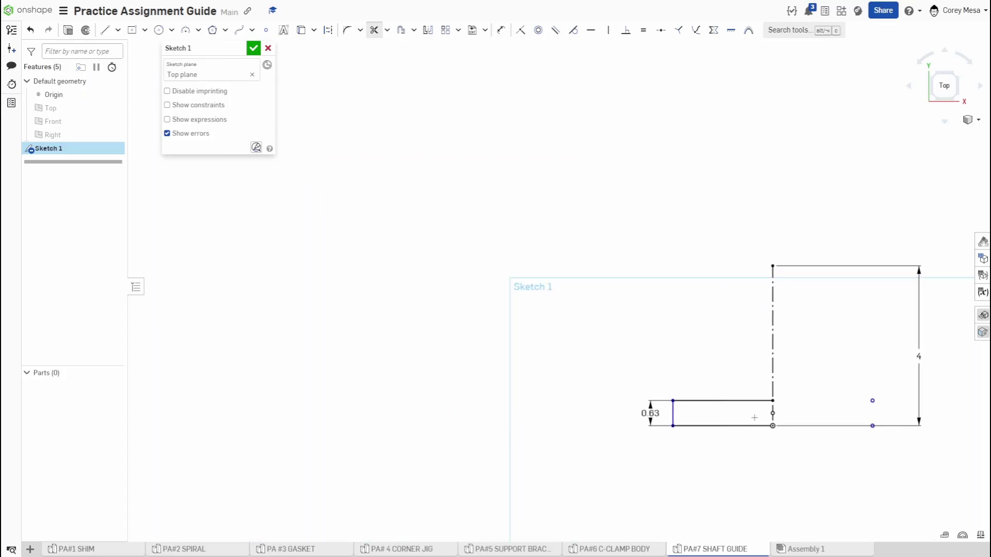
Round the base's top-left corner with an R0.38 fillet
{"action": "scroll", "coordinate": [732, 406], "scroll_direction": "up", "scroll_amount": 1}
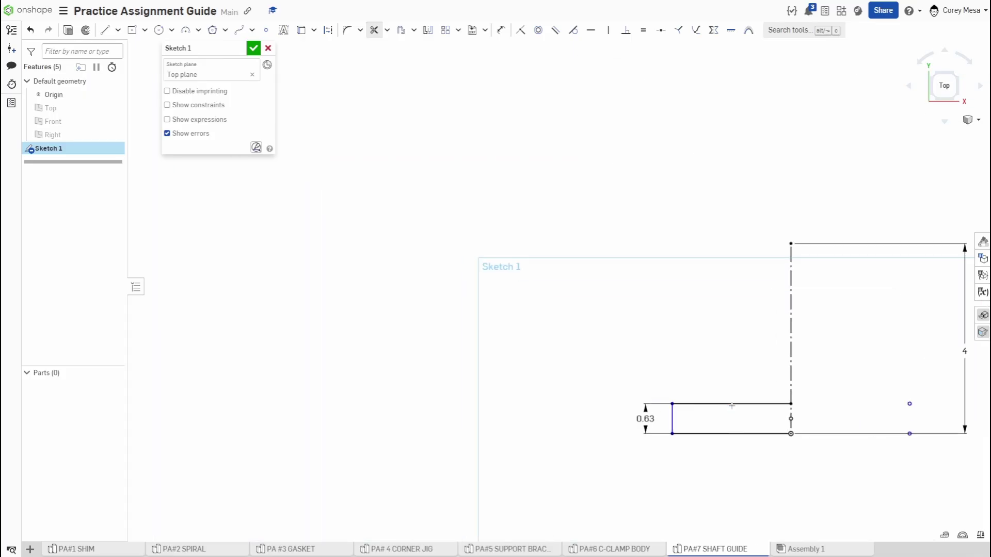
{"action": "key", "text": "f"}
{"action": "scroll", "coordinate": [700, 402], "scroll_direction": "up", "scroll_amount": 3}
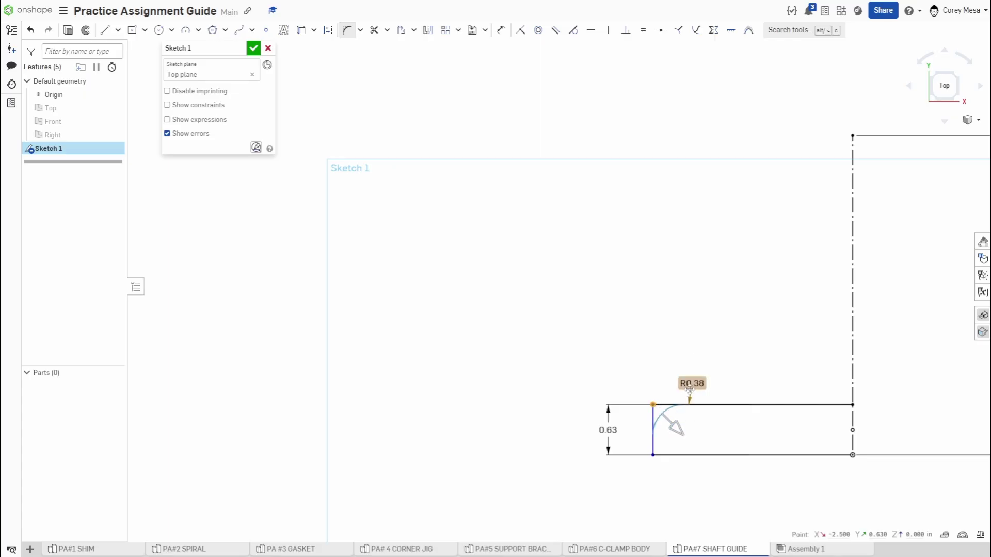
{"action": "left_click", "coordinate": [689, 388]}
Draw concentric Ø2 and Ø3 circles centred on the centreline's top end
{"action": "middle_click_drag", "start_coordinate": [782, 420], "coordinate": [671, 342]}
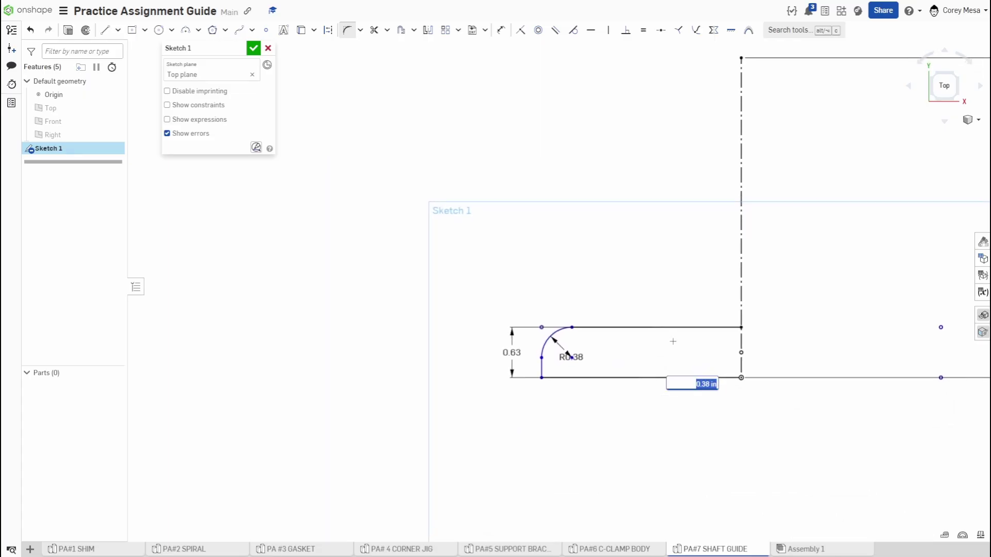
{"action": "scroll", "coordinate": [831, 418], "scroll_direction": "down", "scroll_amount": 3}
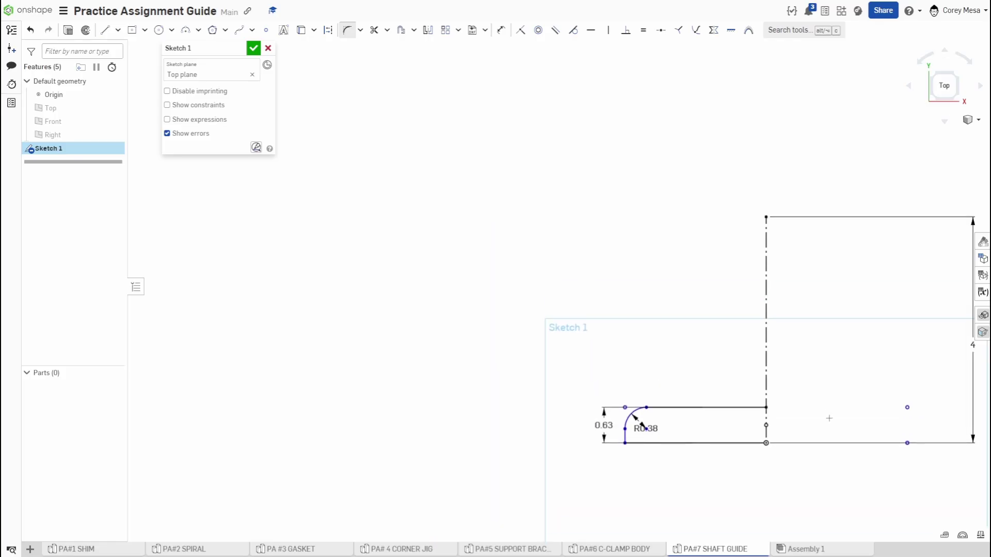
{"action": "key", "text": "c"}
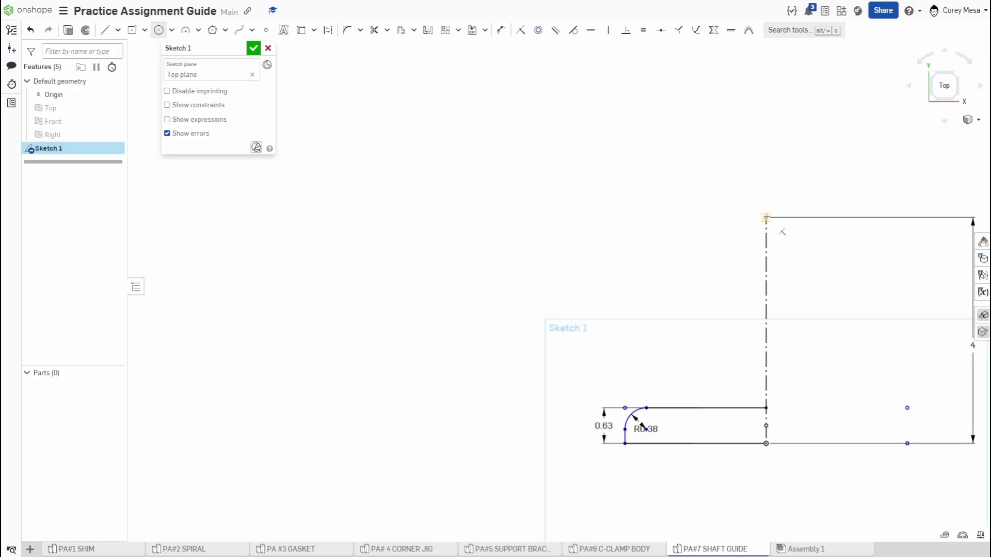
{"action": "left_click", "coordinate": [766, 218]}
{"action": "left_click", "coordinate": [828, 222]}
{"action": "type", "text": "2"}
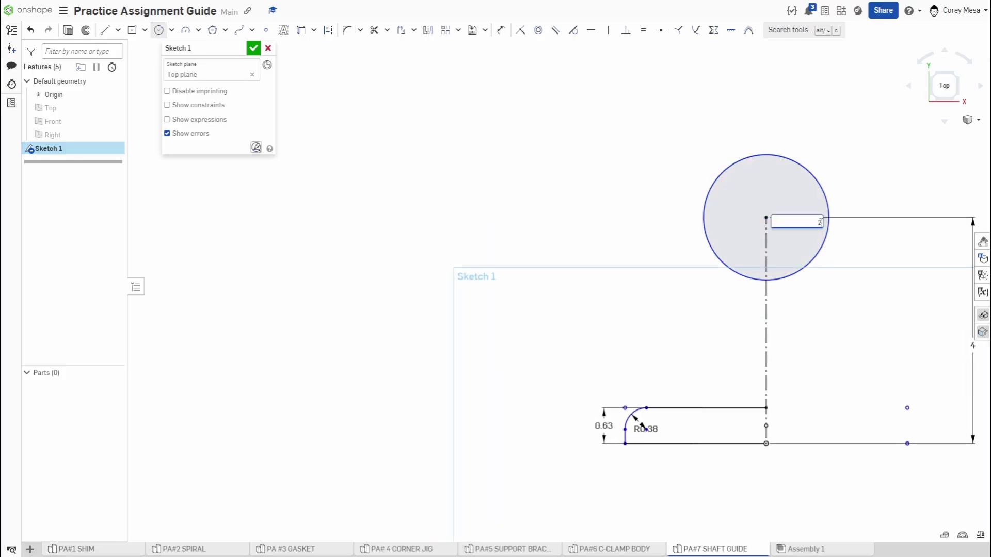
{"action": "key", "text": "Return"}
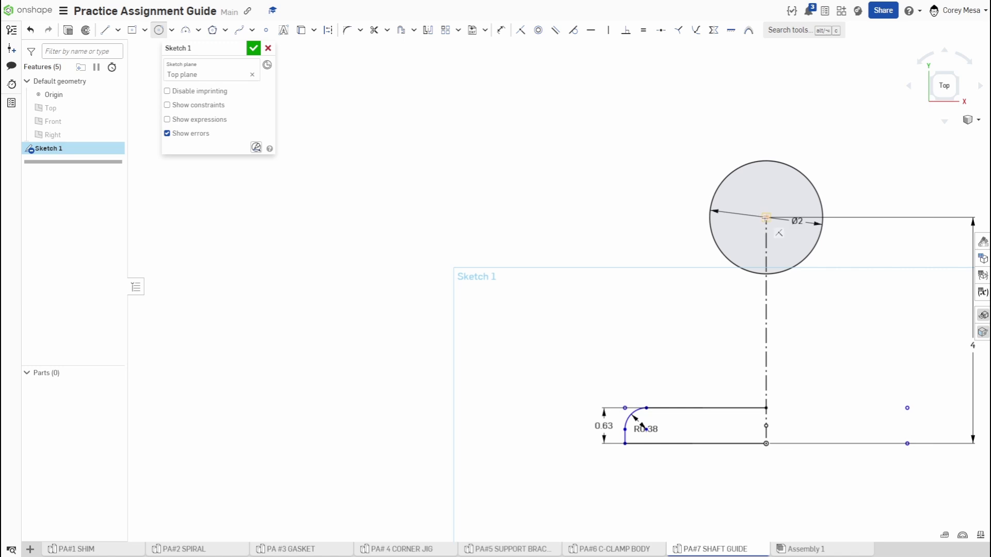
{"action": "left_click", "coordinate": [766, 217]}
{"action": "left_click", "coordinate": [846, 203]}
{"action": "type", "text": "3"}
{"action": "key", "text": "Return"}
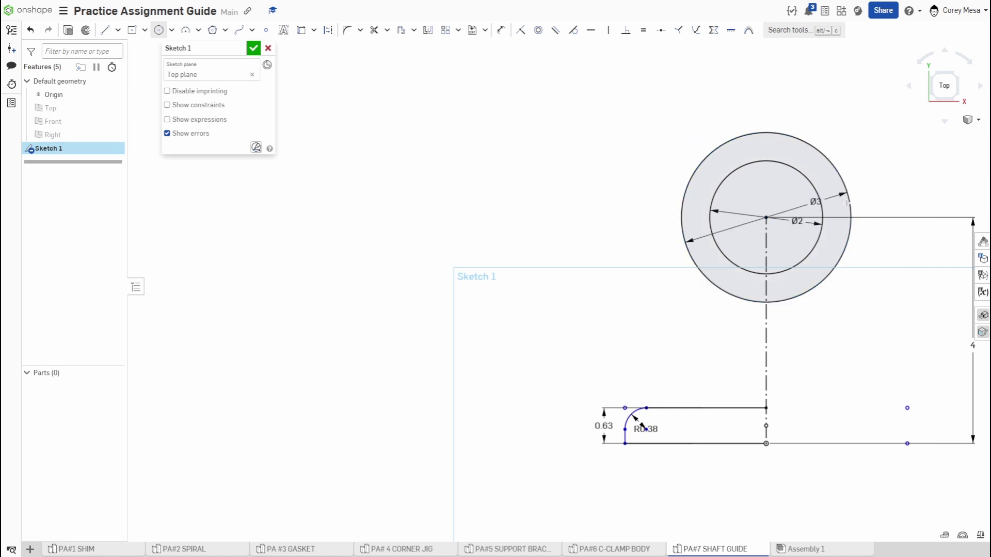
Add a Ø2.5 circle tangent to the Ø3 circle and base top edge, then trim its excess
{"action": "left_click", "coordinate": [612, 328]}
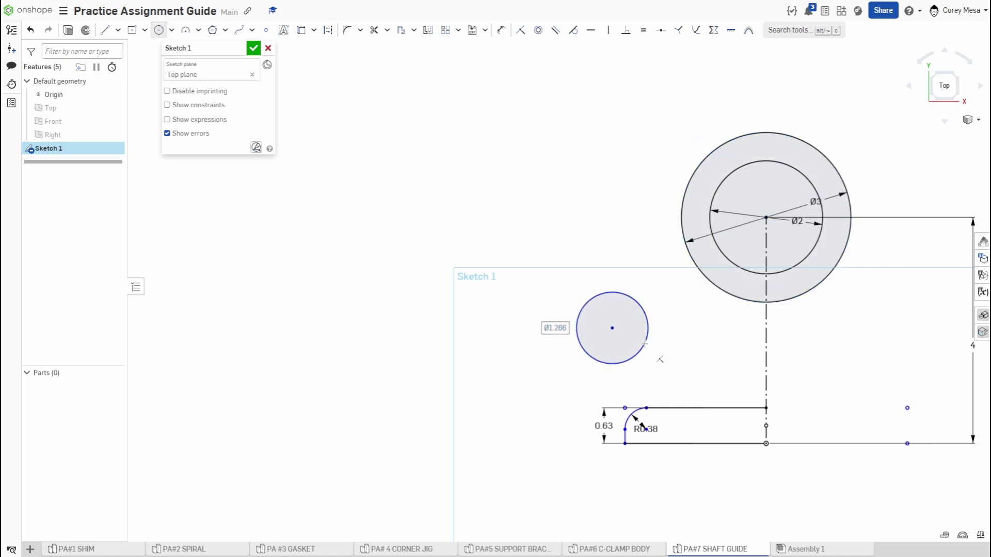
{"action": "left_click", "coordinate": [645, 344]}
{"action": "type", "text": "2.5"}
{"action": "key", "text": "Return"}
{"action": "key", "text": "t"}
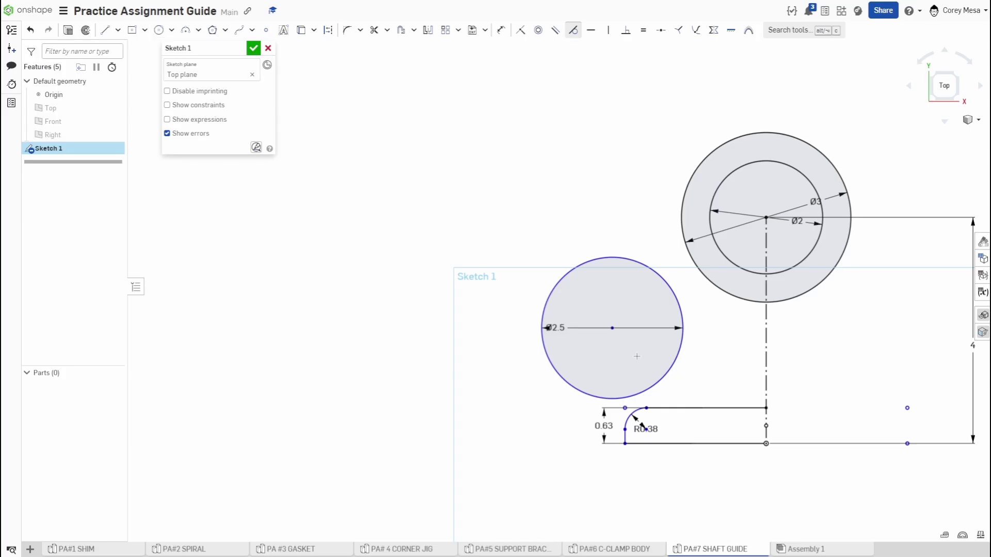
{"action": "left_click", "coordinate": [694, 259]}
{"action": "left_click", "coordinate": [668, 283]}
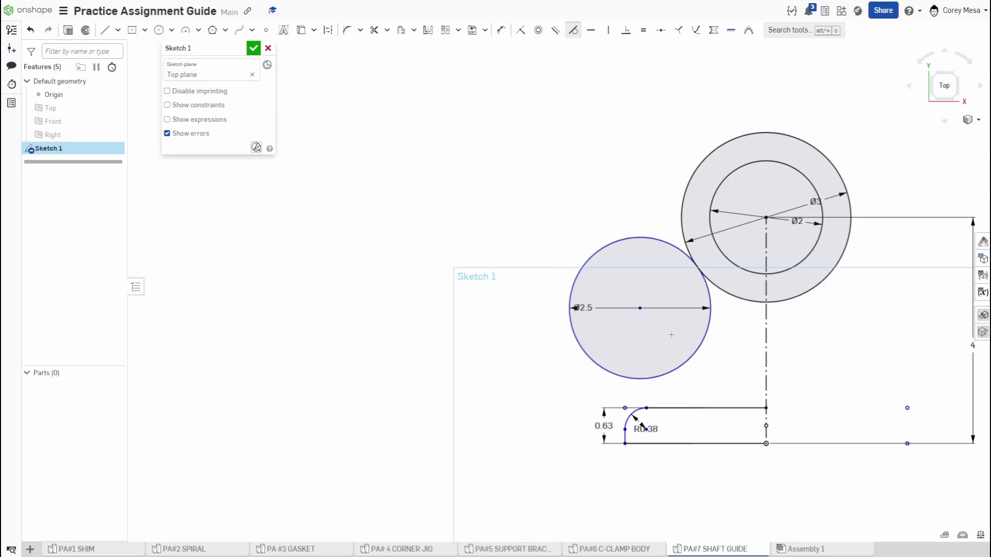
{"action": "left_click", "coordinate": [666, 378]}
{"action": "left_click", "coordinate": [688, 407]}
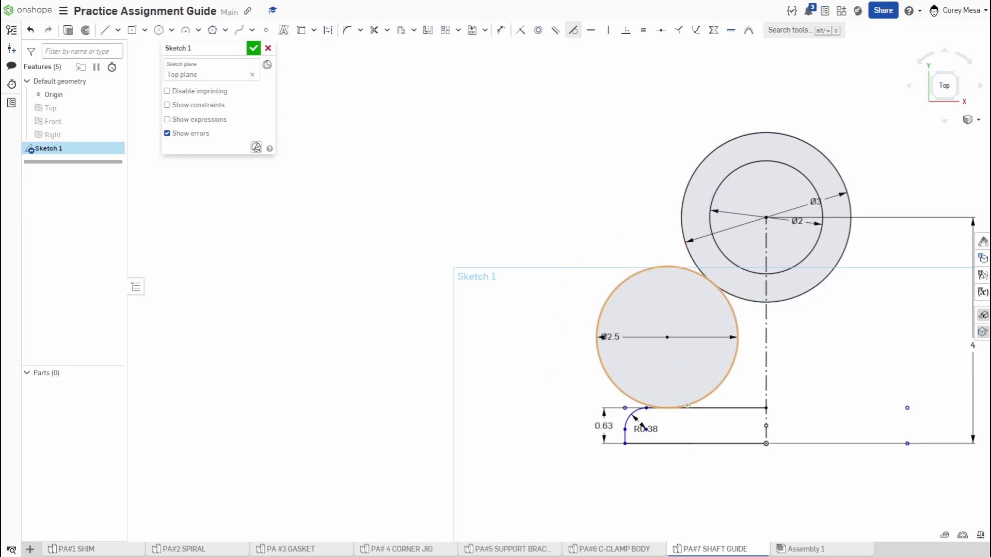
{"action": "key", "text": "m"}
{"action": "left_click", "coordinate": [600, 312]}
{"action": "scroll", "coordinate": [842, 279], "scroll_direction": "up", "scroll_amount": 3}
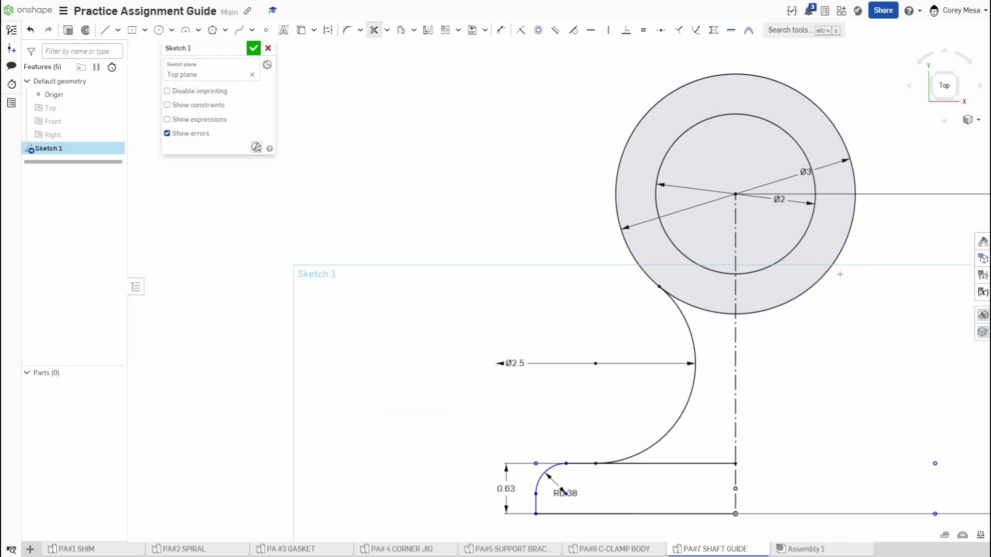
Trim the Ø3 circle's lower-left part and draw a diagonal line up-left from the ring centre
{"action": "left_click", "coordinate": [713, 311]}
{"action": "middle_click_drag", "start_coordinate": [772, 208], "coordinate": [797, 280]}
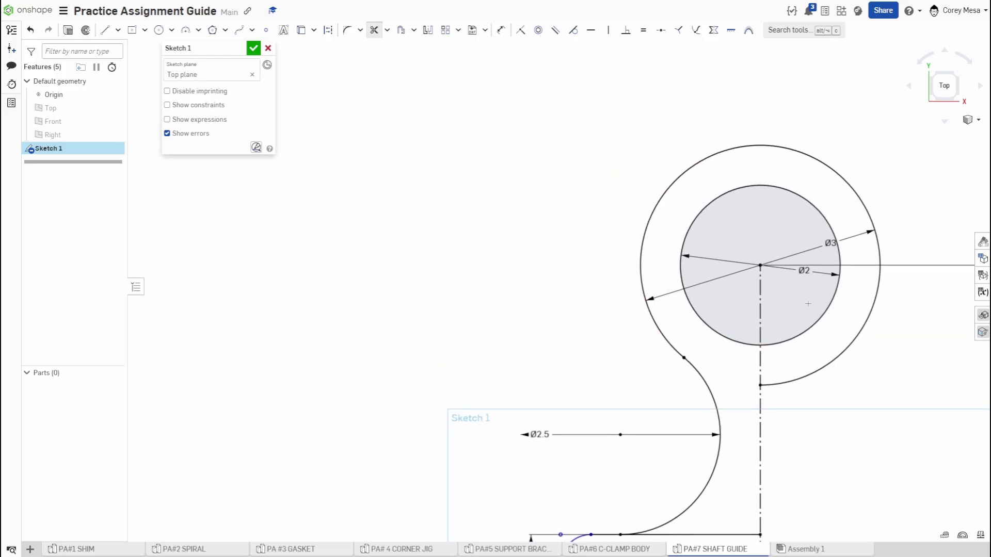
{"action": "key", "text": "l"}
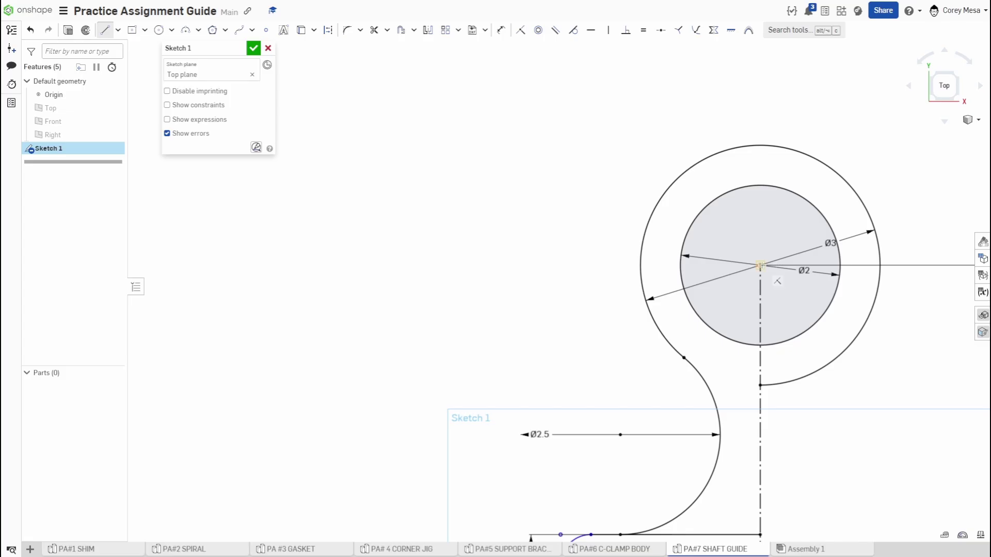
{"action": "left_click", "coordinate": [760, 266]}
{"action": "left_click", "coordinate": [657, 139]}
{"action": "key", "text": "Escape"}
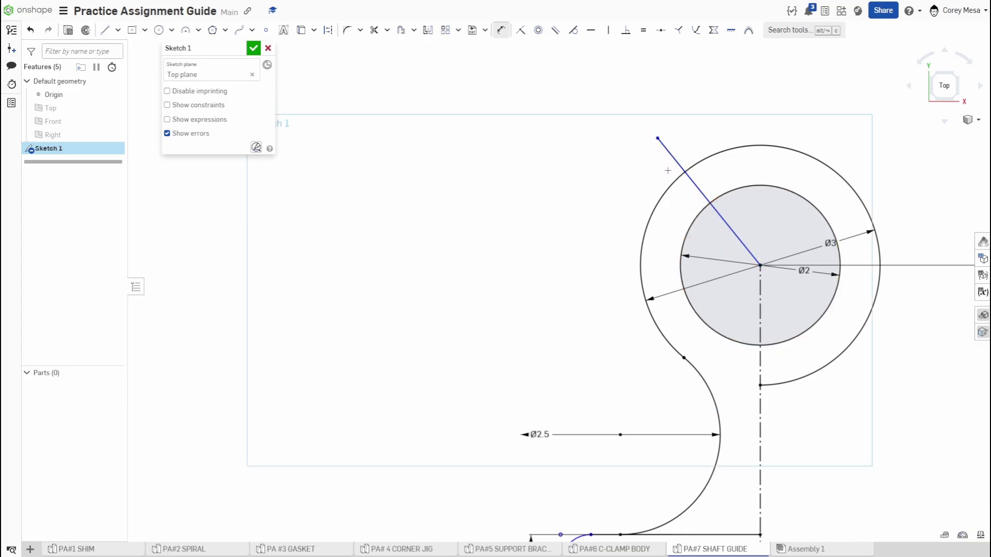
Dimension the diagonal line at 60° from the vertical centreline
{"action": "key", "text": "d"}
{"action": "left_click", "coordinate": [759, 305]}
{"action": "left_click", "coordinate": [726, 217]}
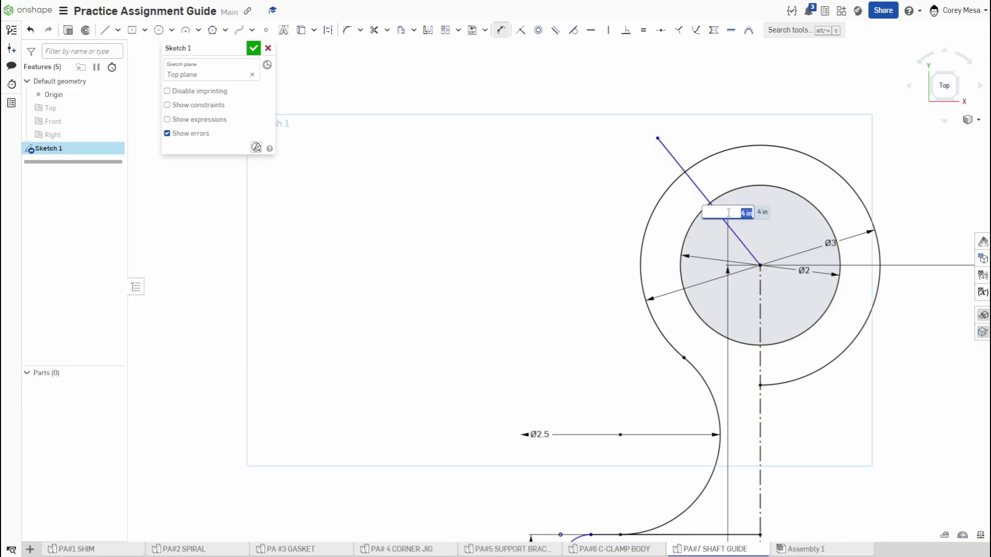
{"action": "key", "text": "Escape"}
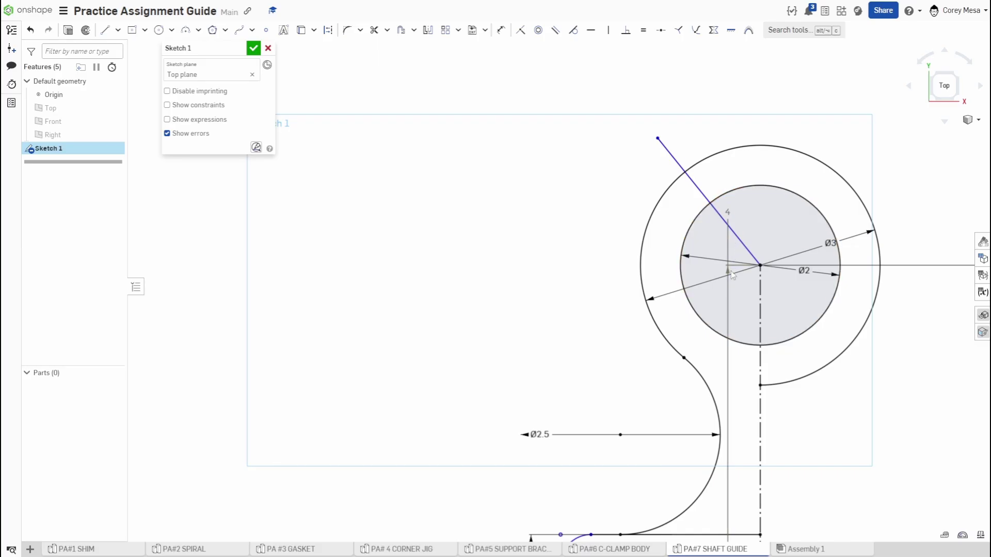
{"action": "key", "text": "d"}
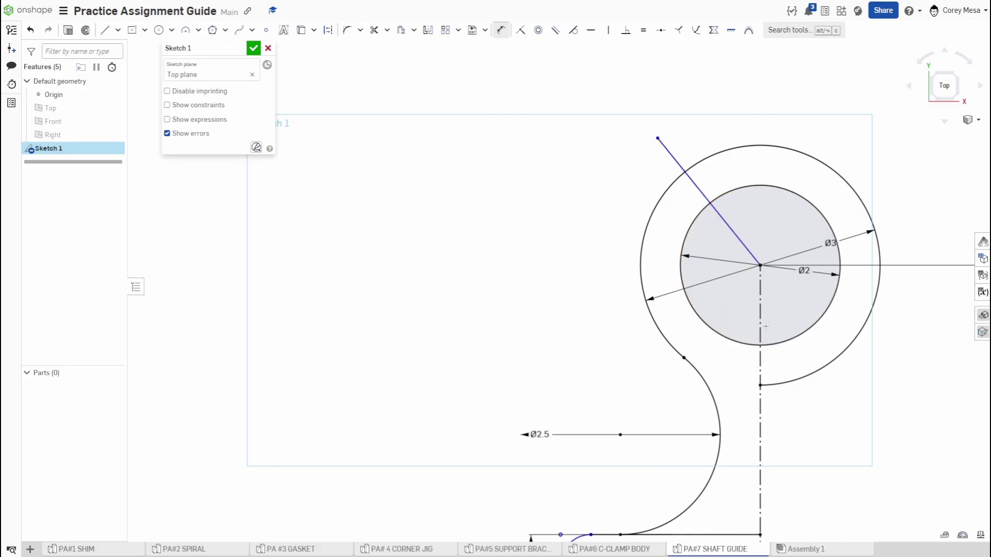
{"action": "key", "text": "d"}
{"action": "left_click", "coordinate": [730, 230]}
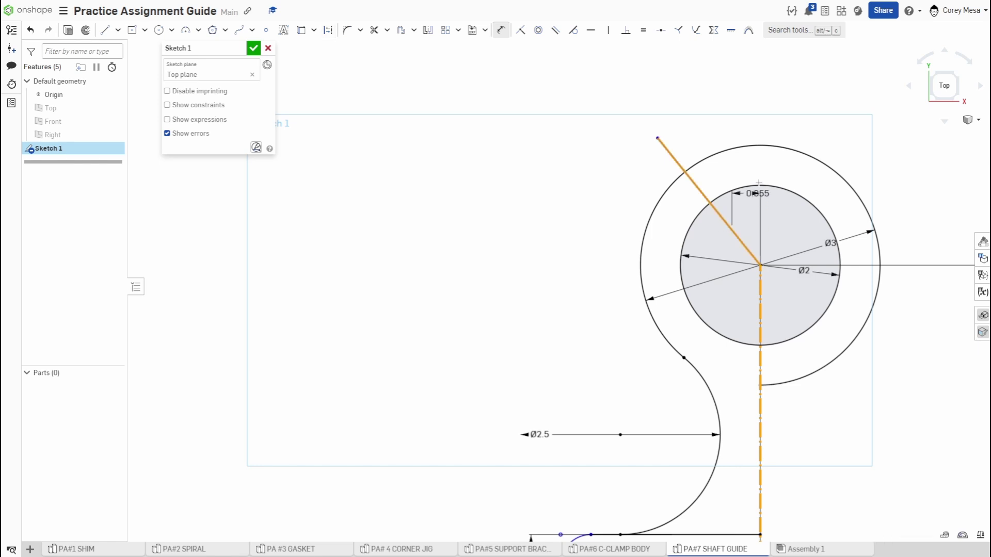
{"action": "left_click", "coordinate": [717, 104]}
{"action": "type", "text": "60"}
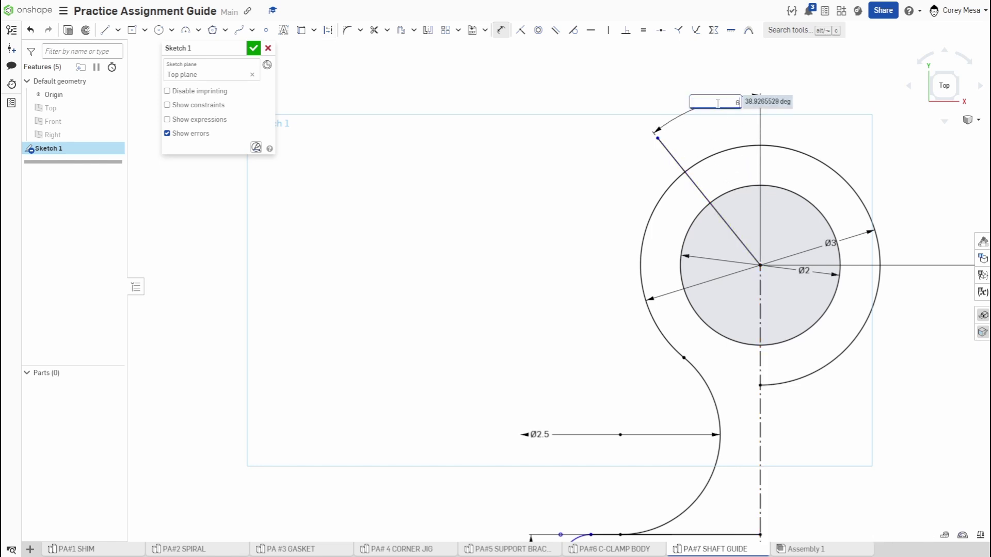
{"action": "key", "text": "Return"}
Trim the right halves of both ring circles and the diagonal's excess segments
{"action": "key", "text": "m"}
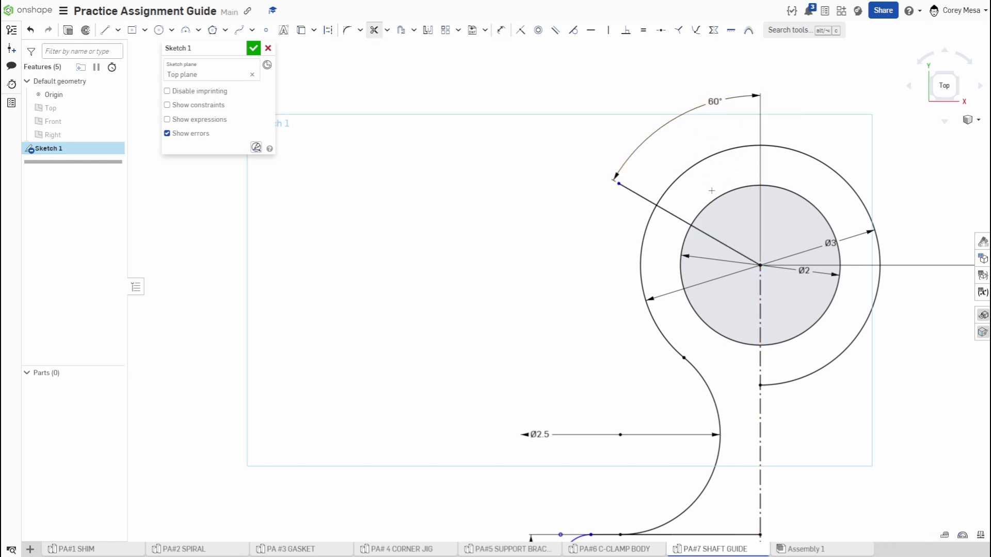
{"action": "left_click_drag", "start_coordinate": [733, 216], "coordinate": [681, 97]}
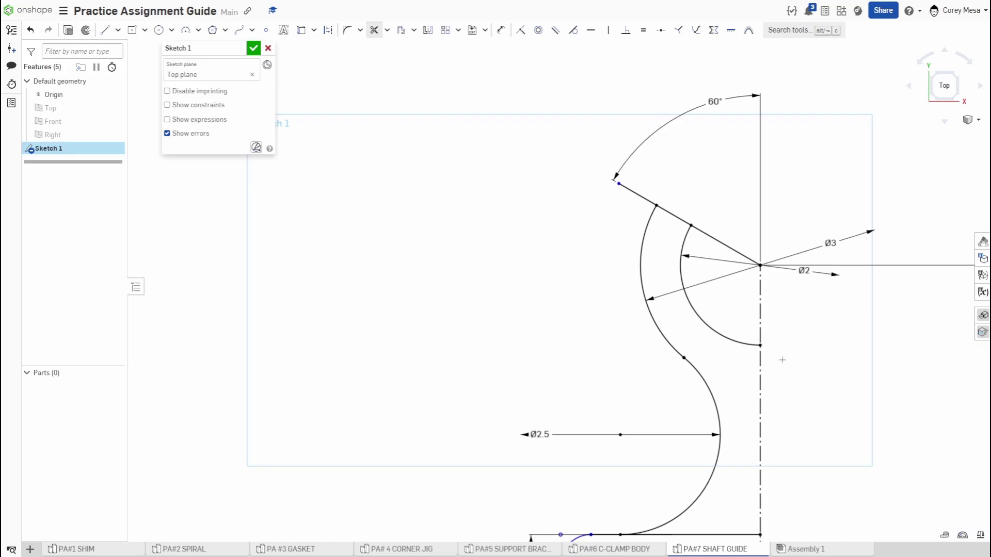
{"action": "left_click", "coordinate": [725, 245]}
{"action": "left_click", "coordinate": [637, 194]}
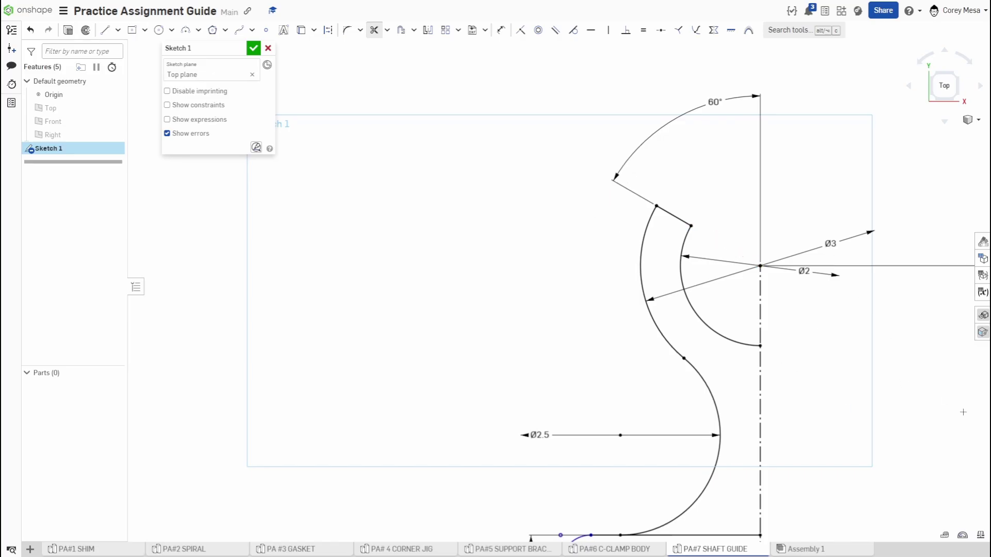
{"action": "middle_click_drag", "start_coordinate": [905, 480], "coordinate": [822, 315]}
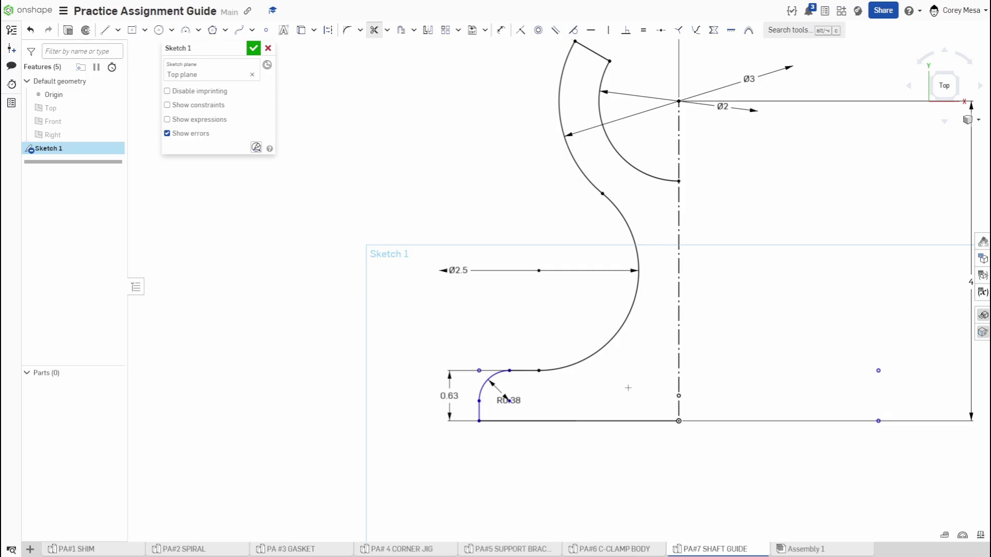
Replace the base's bottom line with a 1.25 horizontal line from the fillet
{"action": "left_click", "coordinate": [644, 421]}
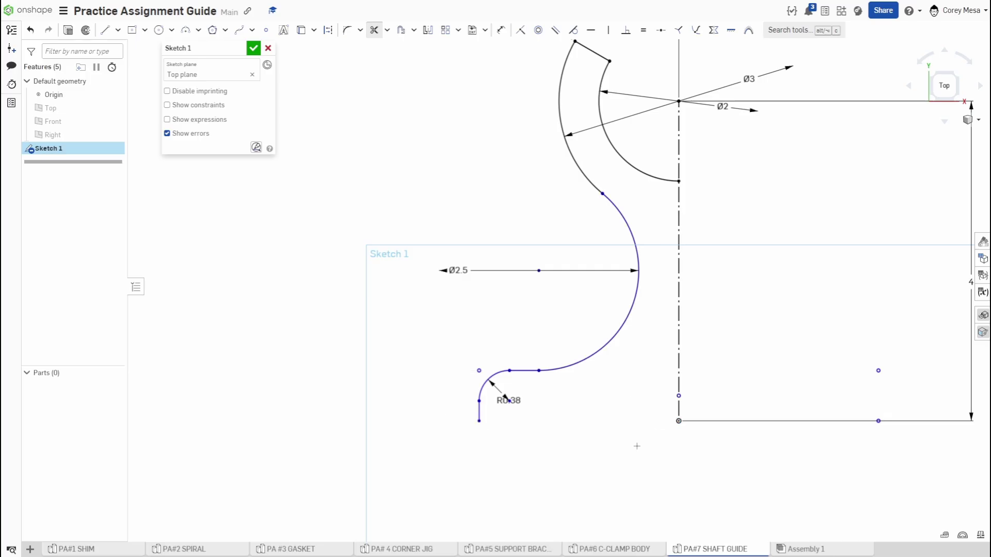
{"action": "key", "text": "l"}
{"action": "left_click", "coordinate": [479, 421]}
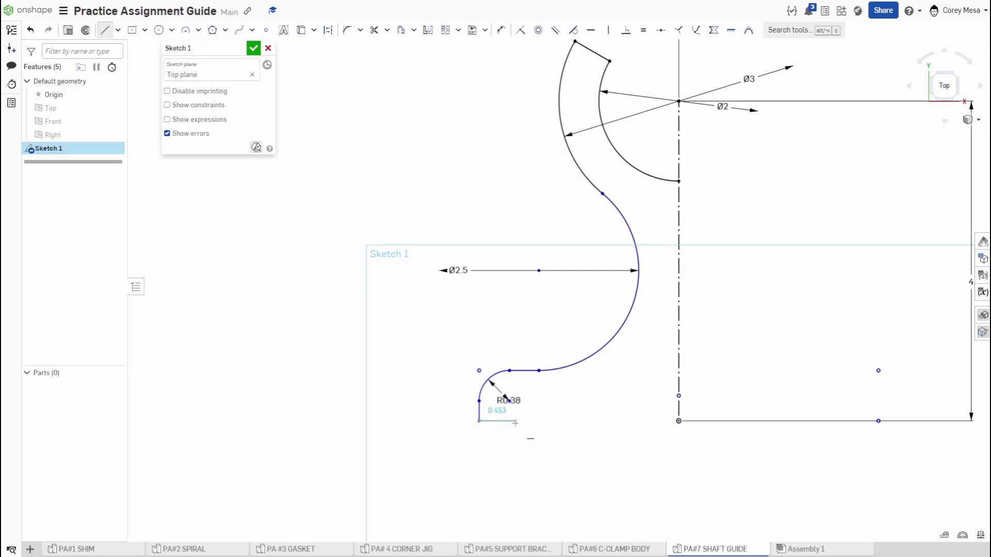
{"action": "type", "text": "1.25"}
{"action": "key", "text": "Return"}
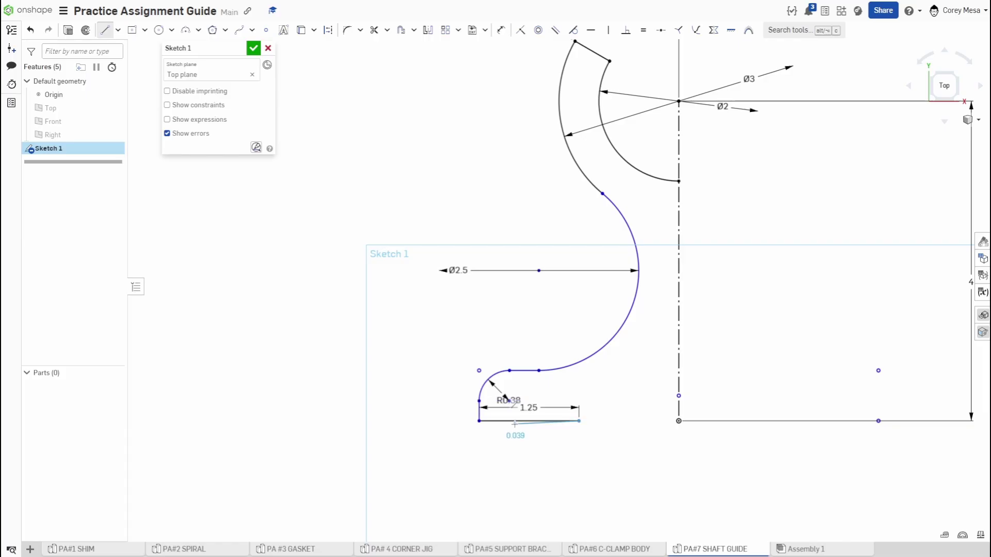
{"action": "key", "text": "Escape"}
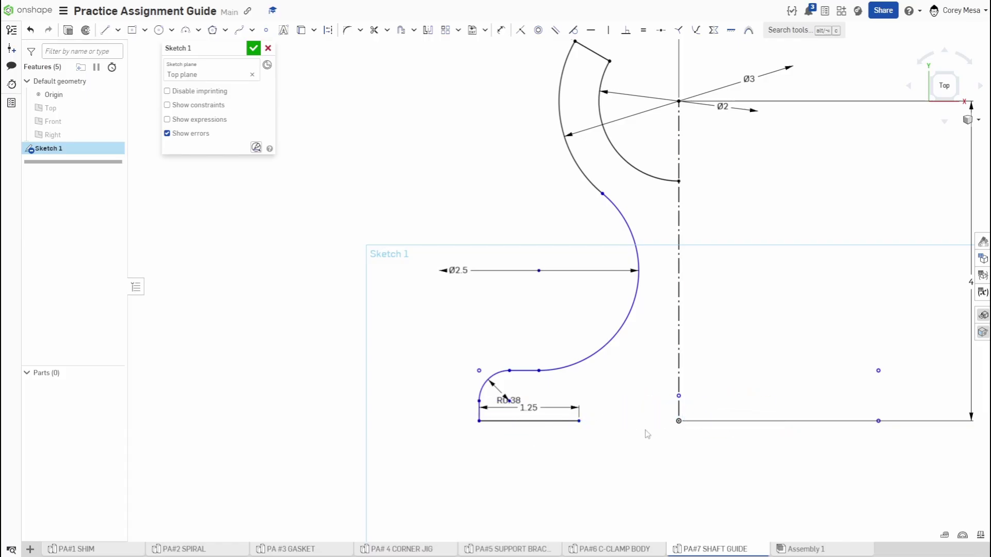
{"action": "scroll", "coordinate": [645, 430], "scroll_direction": "down", "scroll_amount": 2}
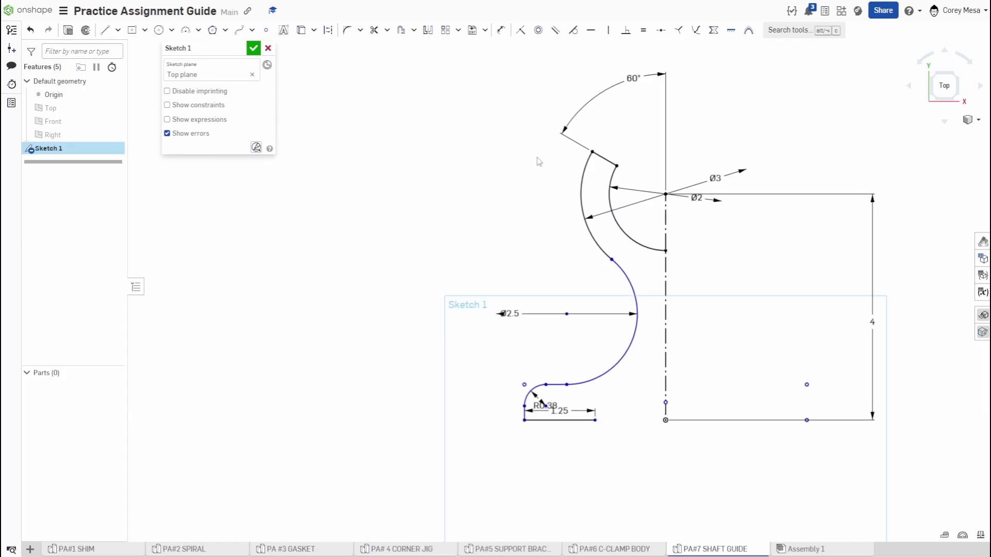
Mirror all the left-side curves across the vertical centreline
{"action": "left_click", "coordinate": [427, 29]}
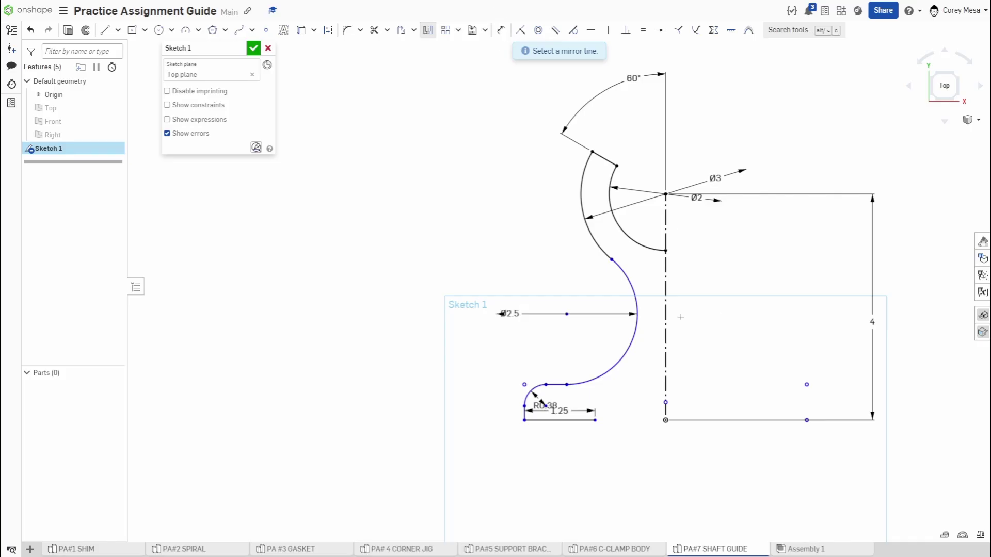
{"action": "mouse_move", "coordinate": [647, 127]}
{"action": "left_mouse_down"}
{"action": "mouse_move", "coordinate": [485, 436]}
{"action": "mouse_move", "coordinate": [451, 474]}
{"action": "left_mouse_up"}
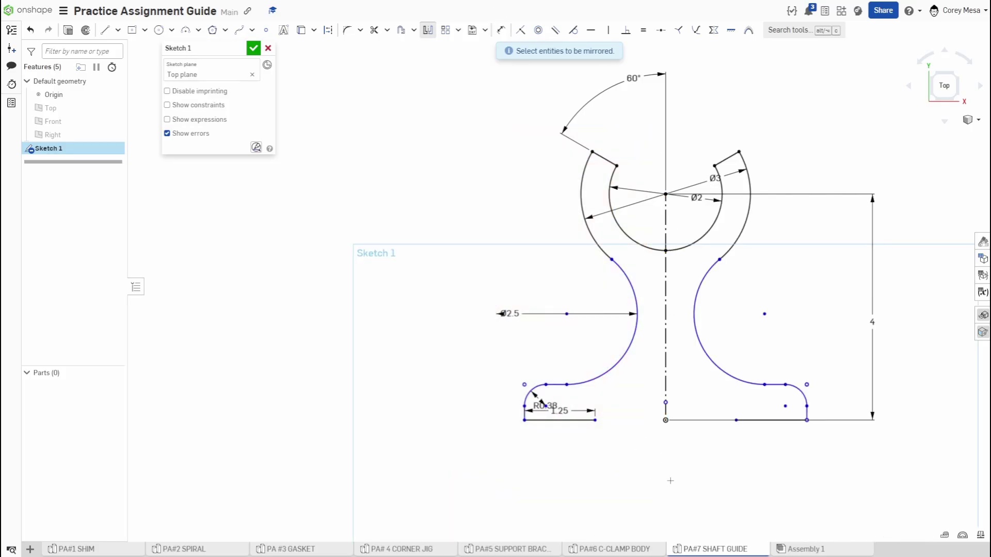
{"action": "scroll", "coordinate": [670, 481], "scroll_direction": "up", "scroll_amount": 2}
{"action": "scroll", "coordinate": [673, 453], "scroll_direction": "up", "scroll_amount": 1}
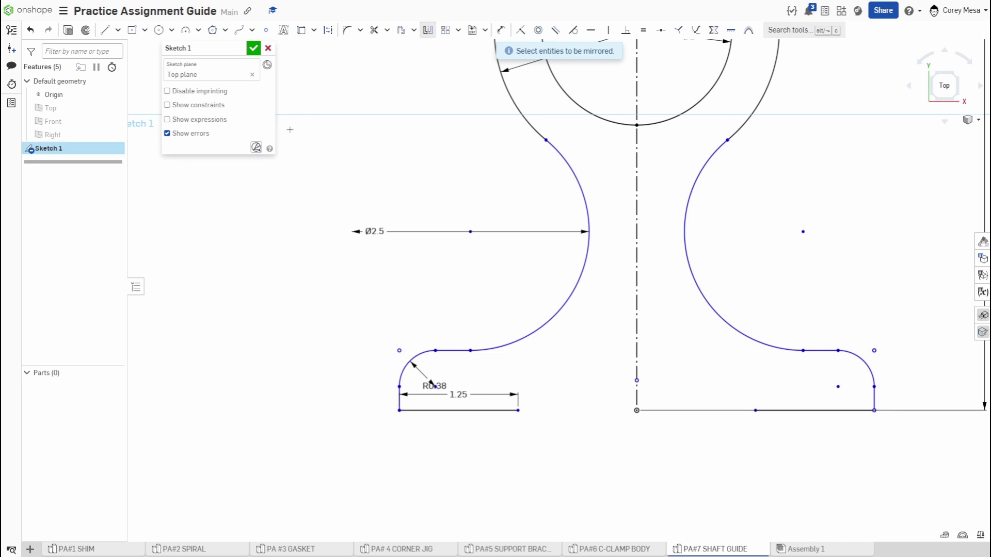
Draw a three-point arc between the two 1.25 ledge ends with radius 1.813
{"action": "left_click", "coordinate": [186, 32]}
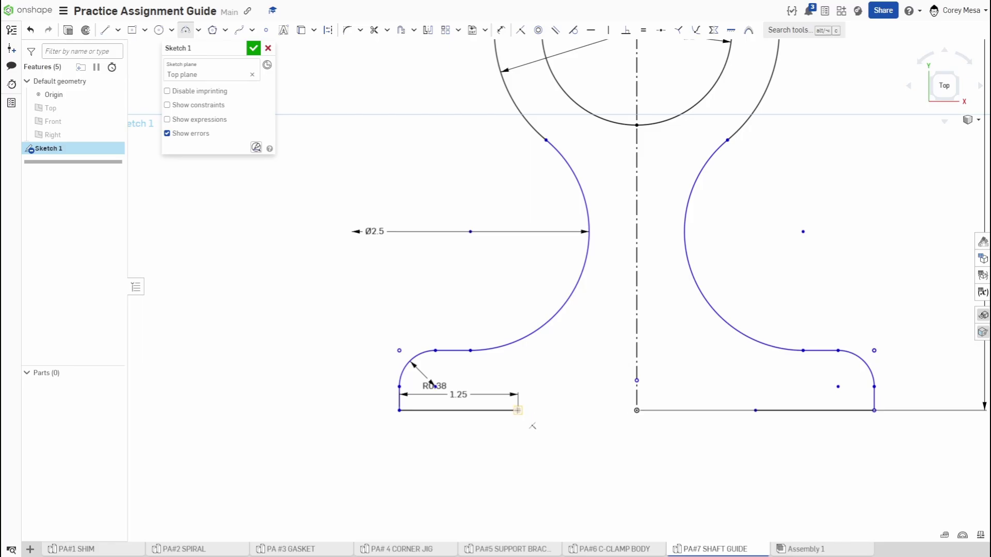
{"action": "left_click", "coordinate": [517, 410]}
{"action": "left_click", "coordinate": [756, 410]}
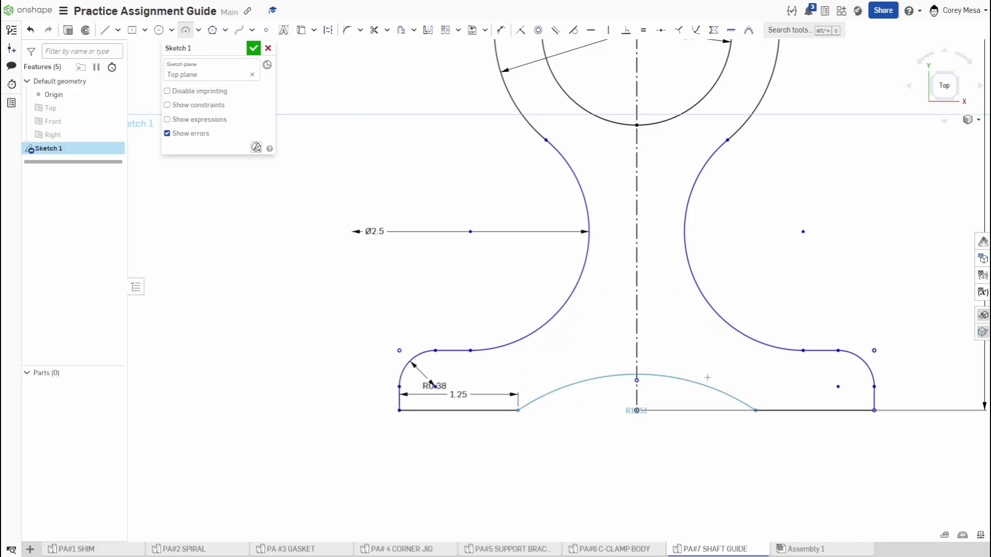
{"action": "left_click", "coordinate": [656, 343]}
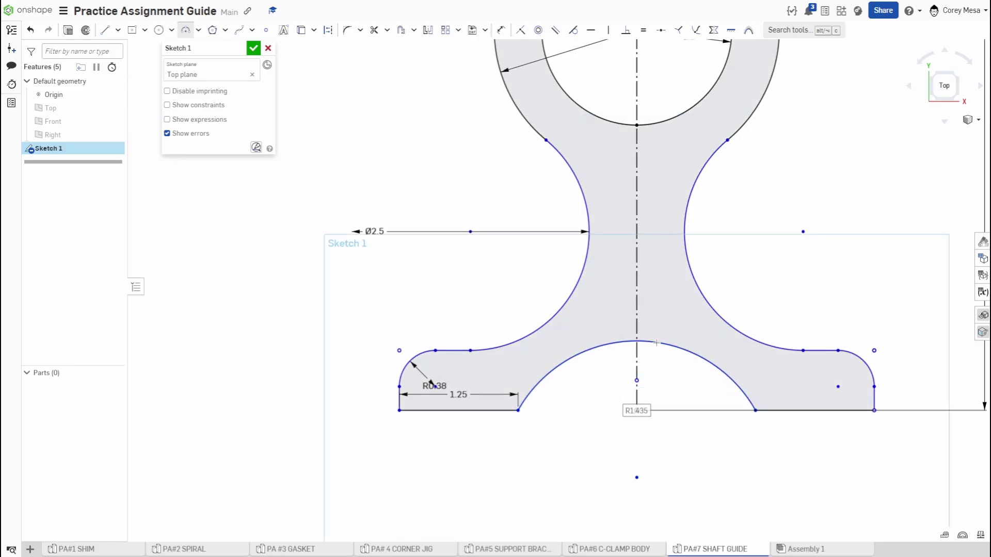
{"action": "type", "text": "1.813"}
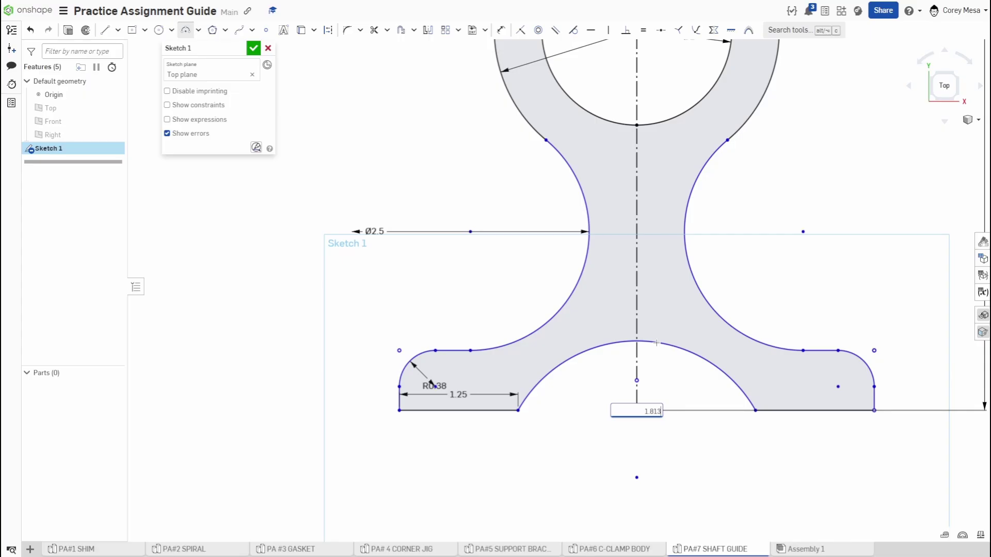
{"action": "key", "text": "Return"}
{"action": "scroll", "coordinate": [609, 318], "scroll_direction": "up", "scroll_amount": 5}
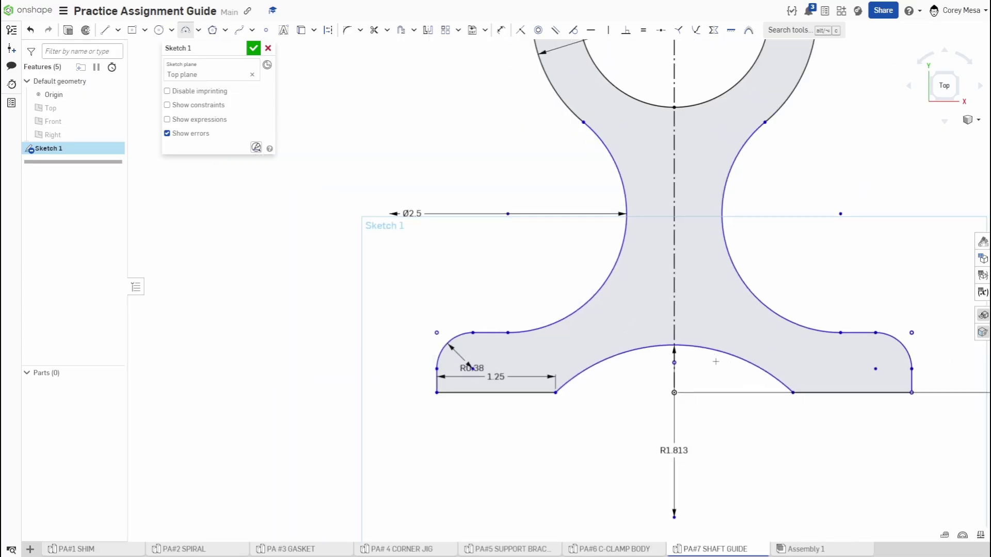